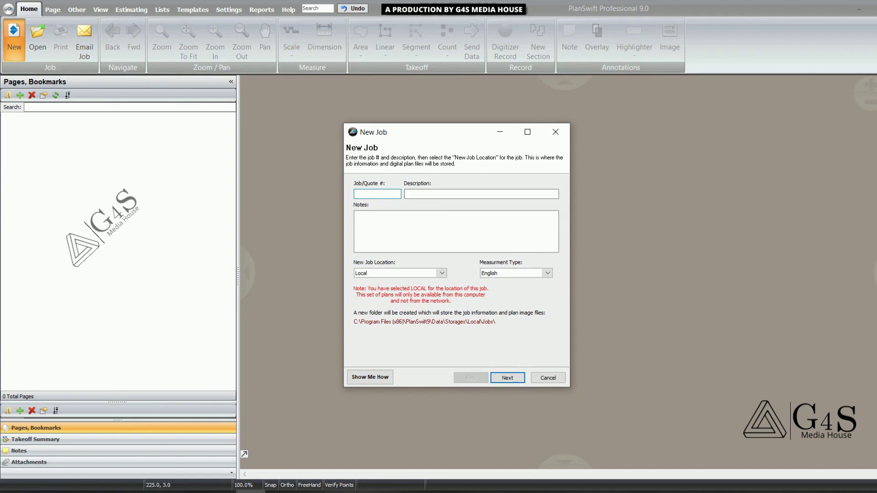
# Step: Enter 05-HH as the new job's number and "proposed office building (gc)" as its description, after checking the plan file in Downloads
pyautogui.write('5-hh')
pyautogui.press('Tab')
pyautogui.click(369, 194)
pyautogui.press('BackSpace')
pyautogui.press('BackSpace')
pyautogui.write('HH')
pyautogui.press('Tab')
pyautogui.click(73, 492)
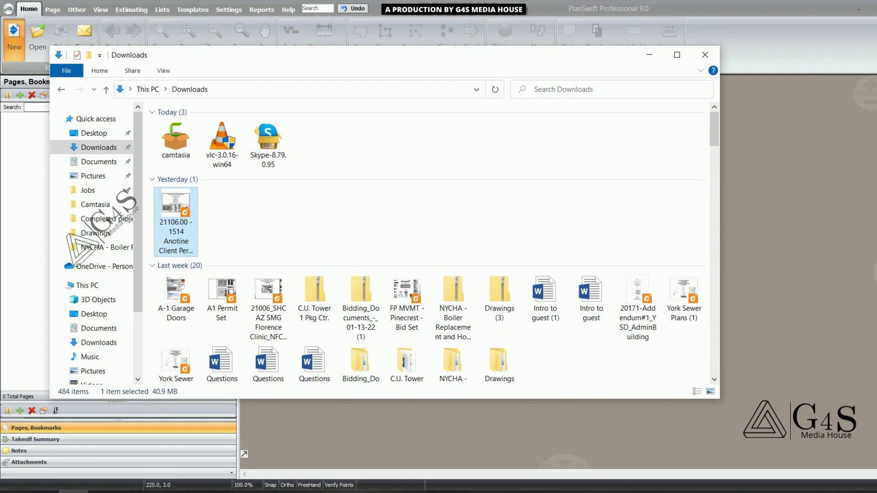
pyautogui.click(649, 55)
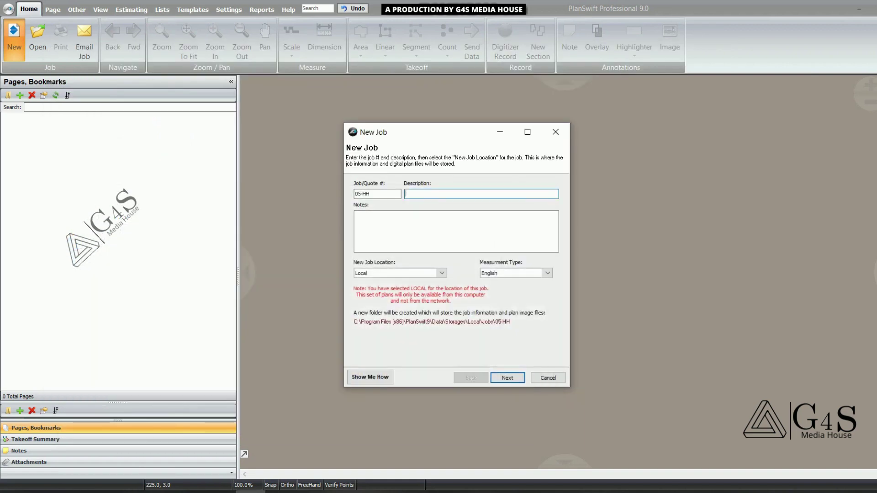
pyautogui.write('roposed office building (gc)')
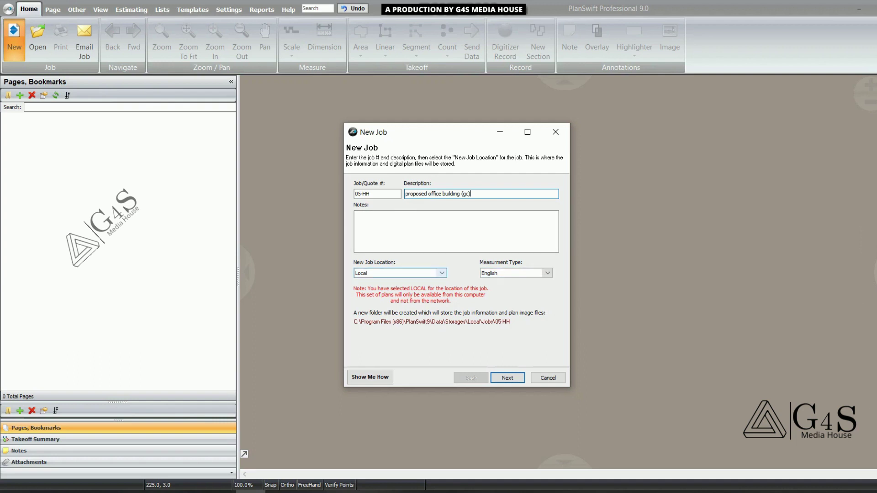
# Step: Keep the job location as Local and the measurement type as English, and continue to the image file selection
pyautogui.click(442, 273)
pyautogui.click(395, 281)
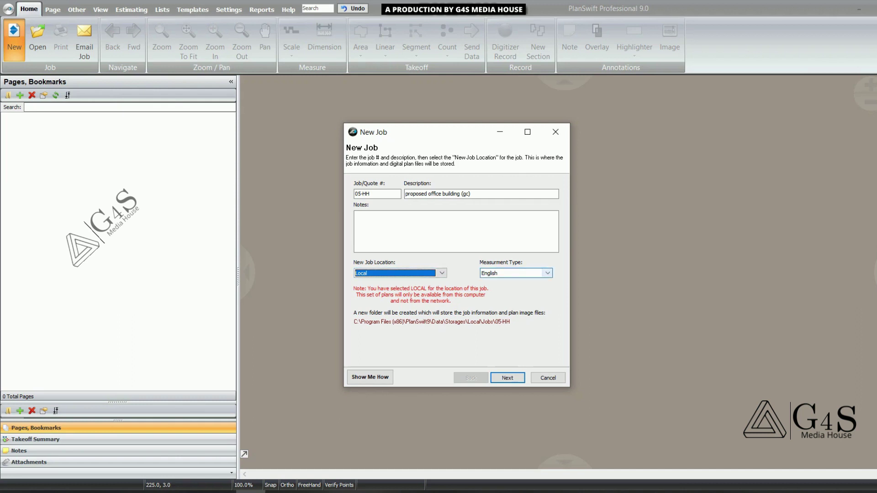
pyautogui.click(548, 273)
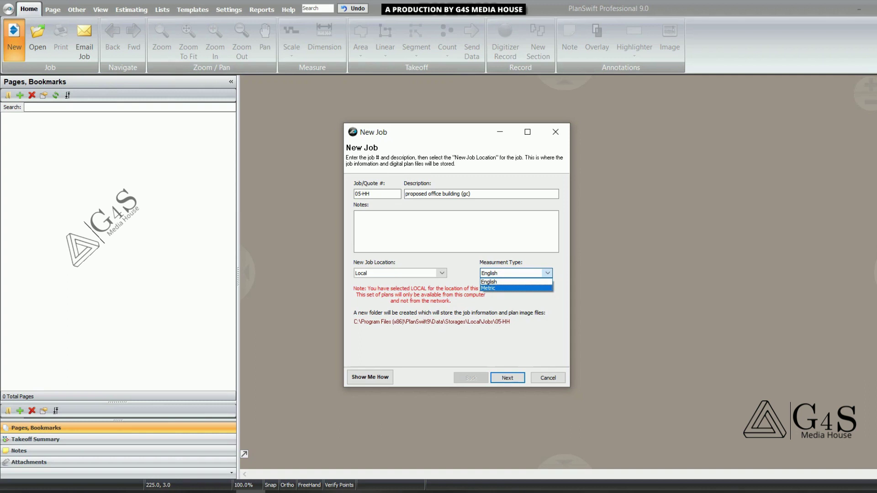
pyautogui.hotkey('alt', 'Tab')
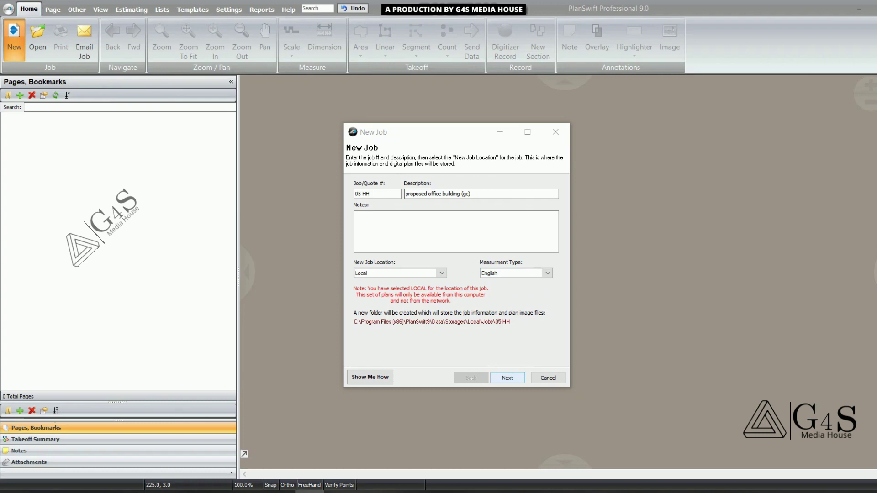
pyautogui.click(507, 378)
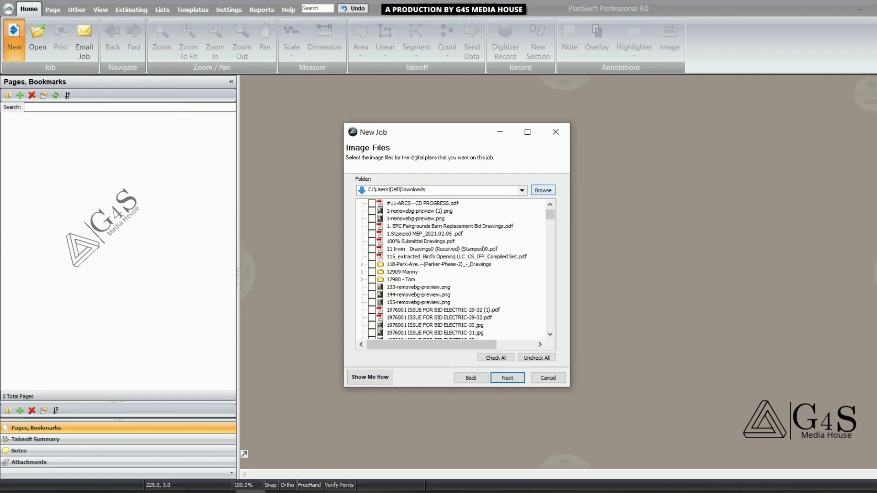
# Step: Choose the Downloads folder as the source of the job's image files
pyautogui.click(543, 190)
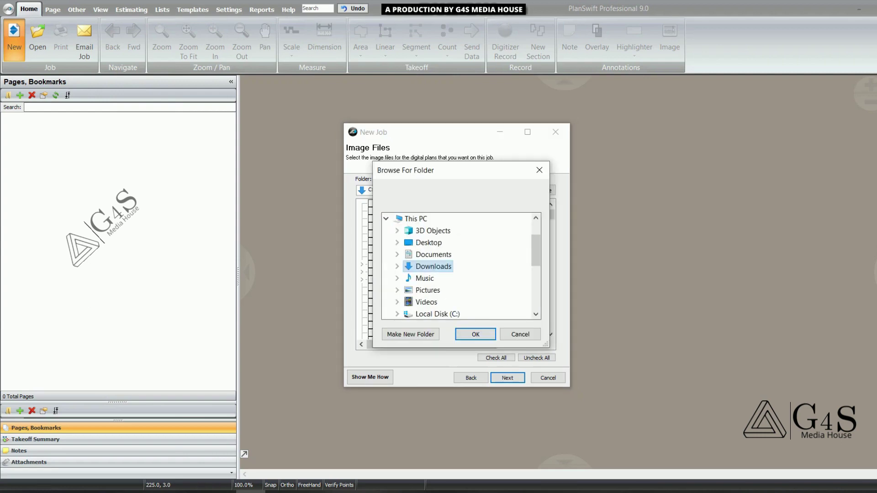
pyautogui.click(434, 267)
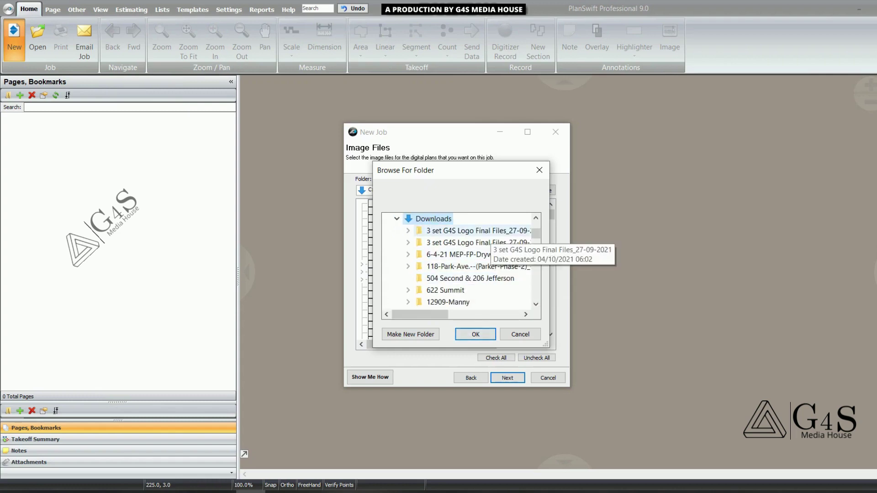
pyautogui.scroll(-5, 457, 260)
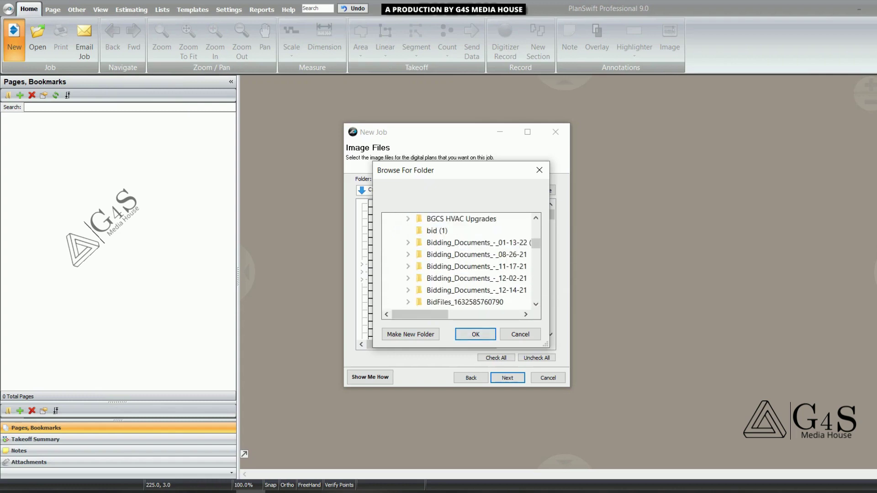
pyautogui.scroll(-3, 457, 261)
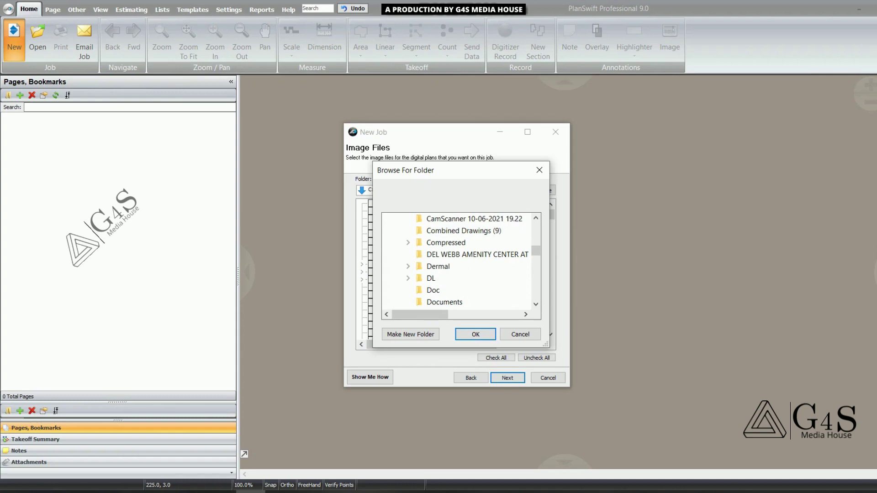
pyautogui.scroll(-1, 457, 260)
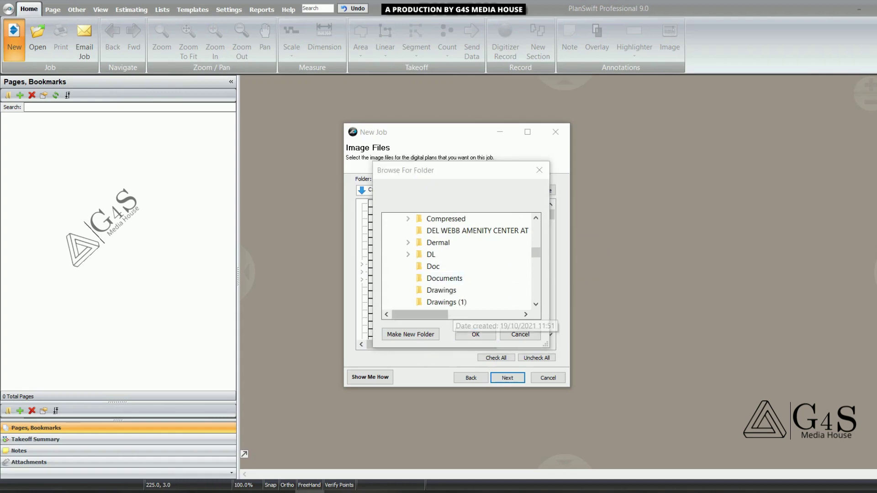
pyautogui.click(476, 334)
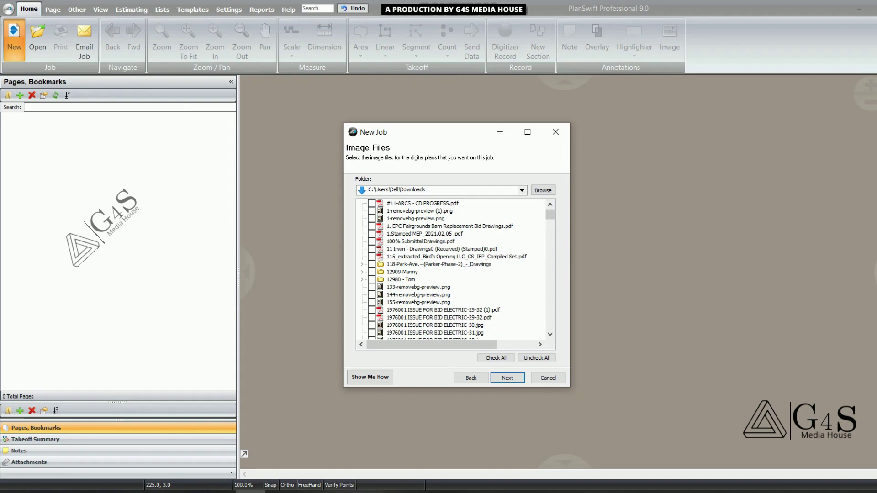
# Step: Select the 21106.00 Client Permit Review Set 12.06.2021 PDF as the job's plan file and continue to the conversion settings
pyautogui.scroll(-4, 453, 269)
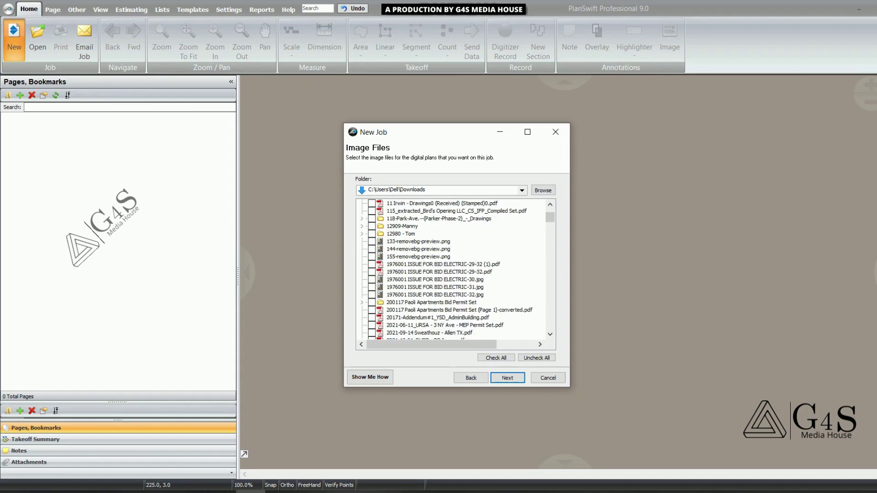
pyautogui.scroll(-1, 452, 269)
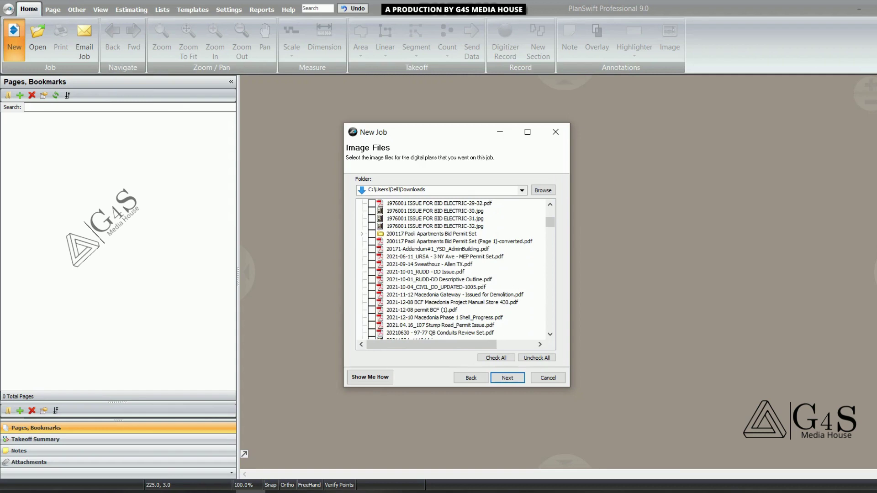
pyautogui.scroll(-1, 453, 269)
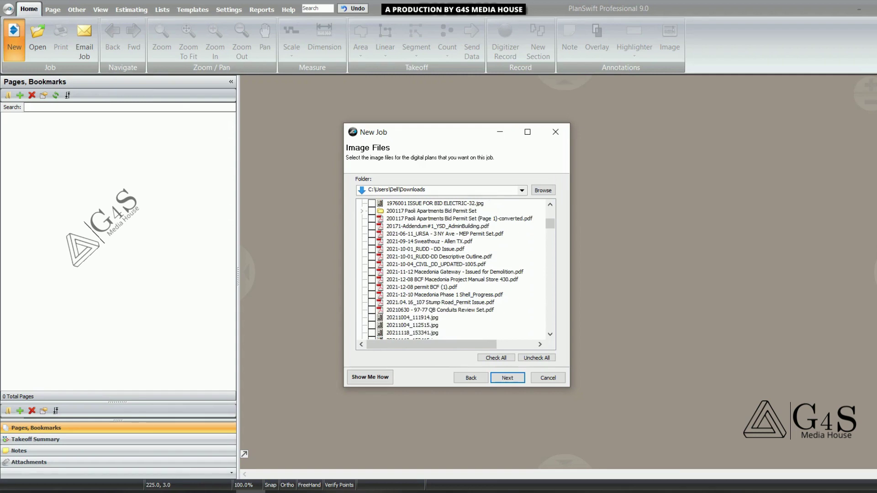
pyautogui.scroll(-5, 452, 270)
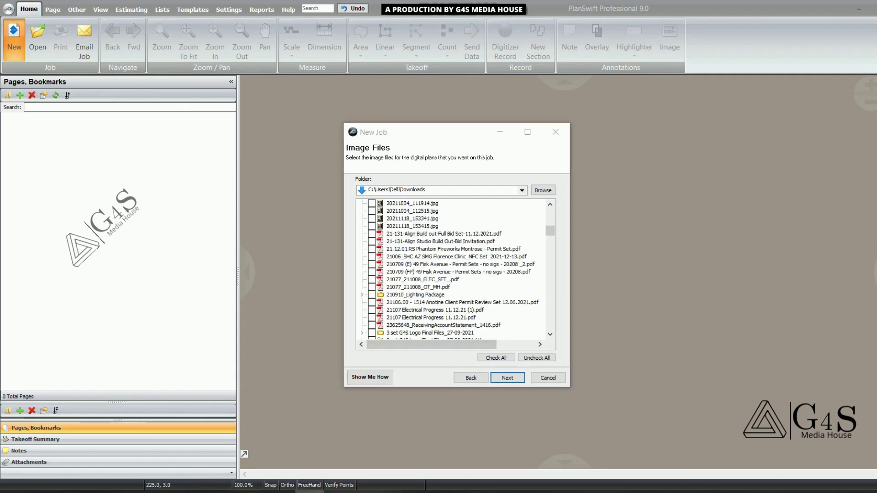
pyautogui.click(372, 302)
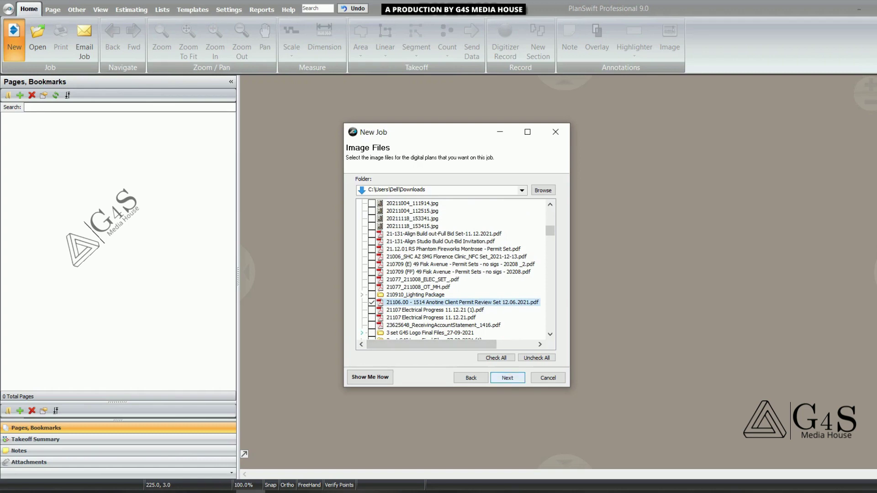
pyautogui.click(507, 378)
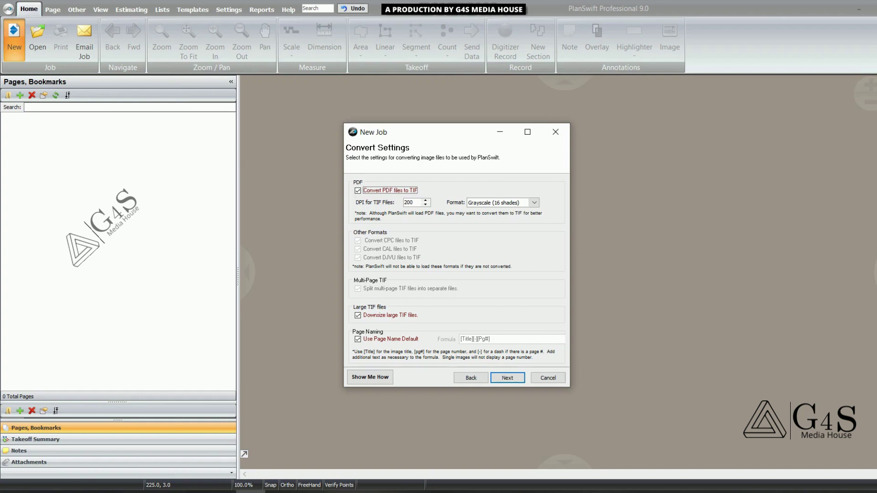
# Step: Accept PDF to TIF conversion at 200 DPI in Grayscale (16 shades), and finish creating the job without attaching Excel files
pyautogui.click(413, 203)
pyautogui.click(406, 202)
pyautogui.click(507, 378)
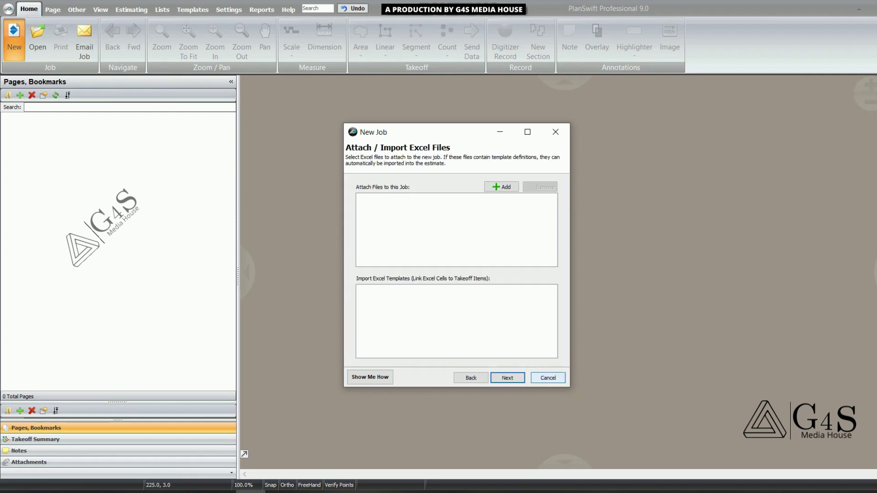
pyautogui.click(508, 378)
pyautogui.click(508, 378)
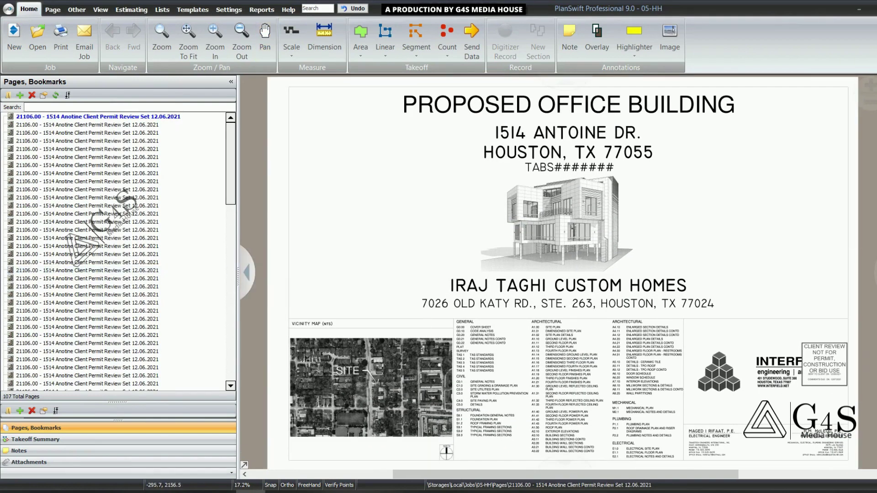
# Step: Narrow the pages panel to enlarge the drawing area and look through the list of imported pages
pyautogui.moveTo(238, 273); pyautogui.dragTo(187, 273)
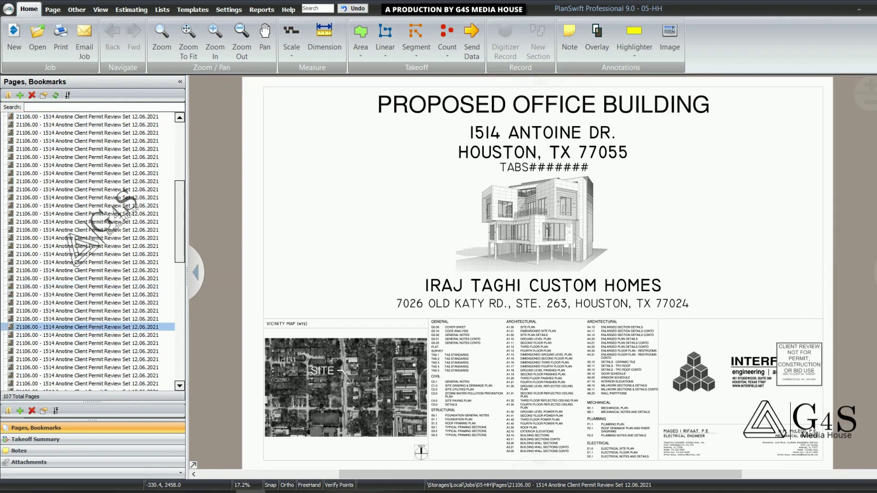
pyautogui.scroll(-12, 354, 393)
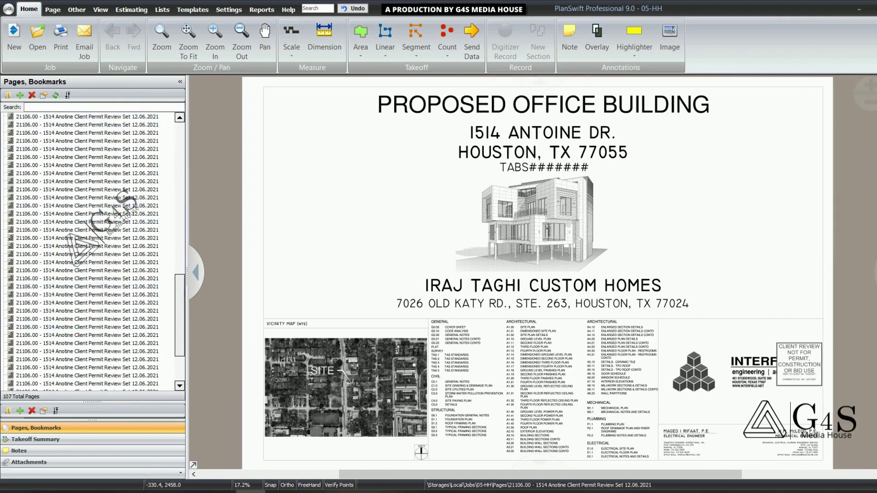
pyautogui.scroll(8, 354, 393)
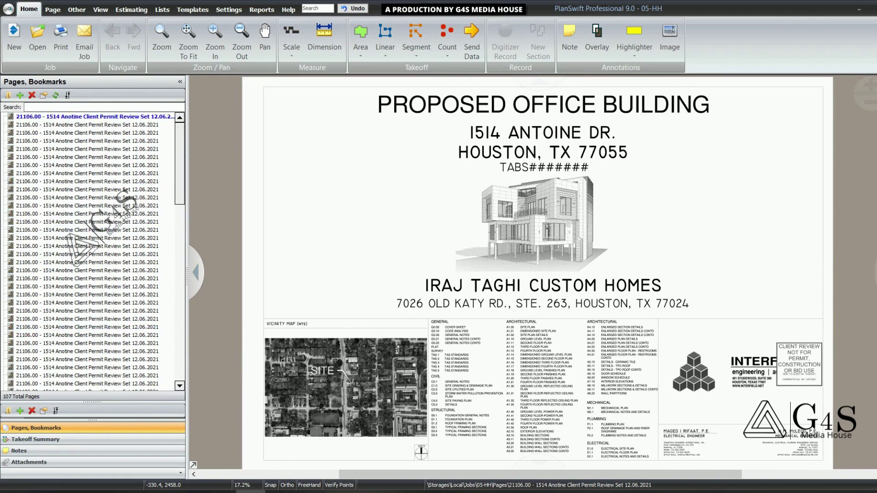
# Step: Examine the cover sheet, including its title block, vicinity map and drawing index
pyautogui.moveTo(450, 200); pyautogui.dragTo(449, 204)
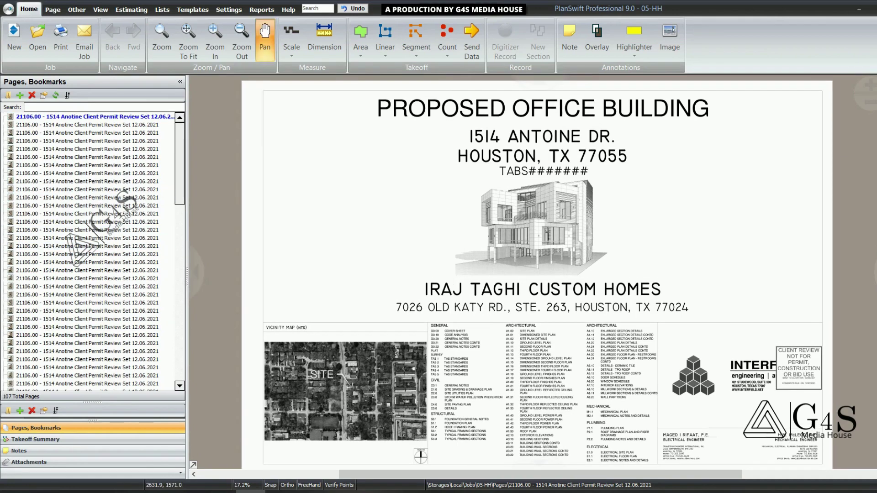
pyautogui.moveTo(346, 100)
pyautogui.mouseDown()
pyautogui.moveTo(540, 392)
pyautogui.moveTo(252, 132)
pyautogui.mouseUp()
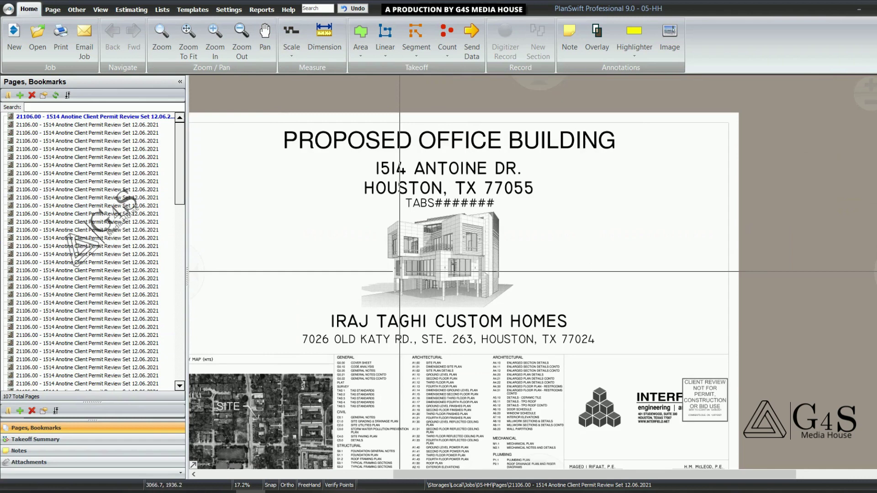
pyautogui.moveTo(400, 271); pyautogui.dragTo(487, 246)
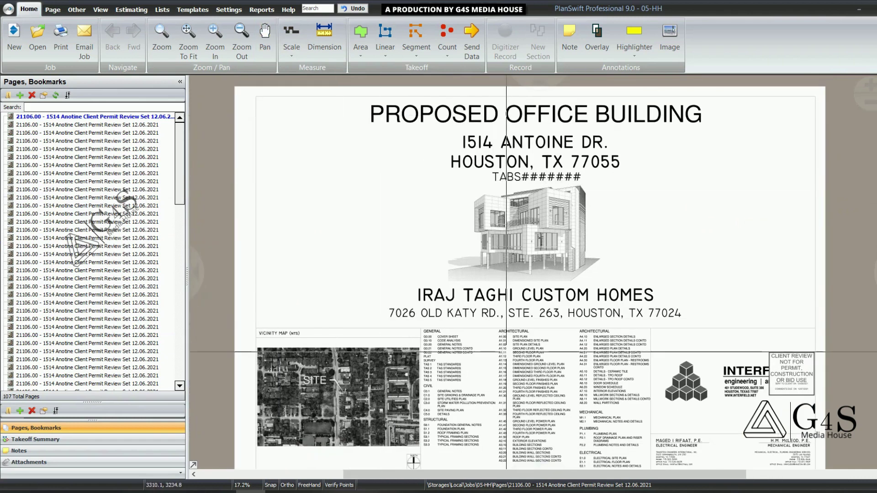
pyautogui.moveTo(440, 293); pyautogui.dragTo(437, 278)
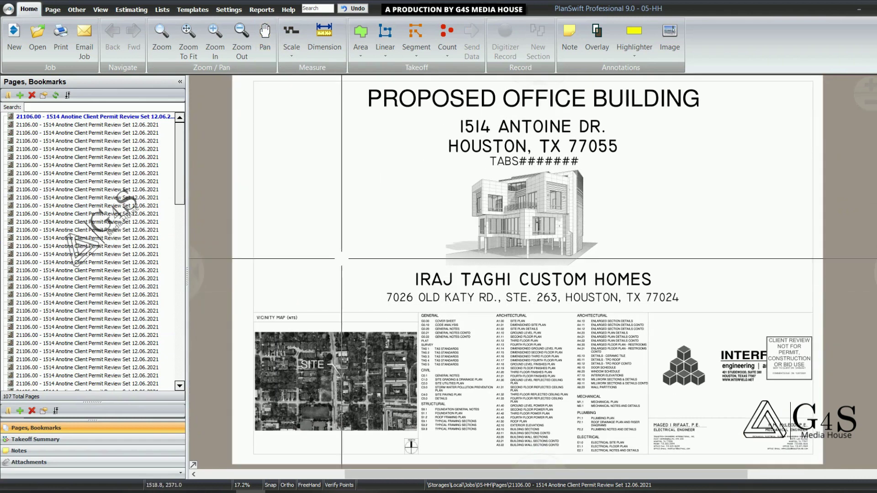
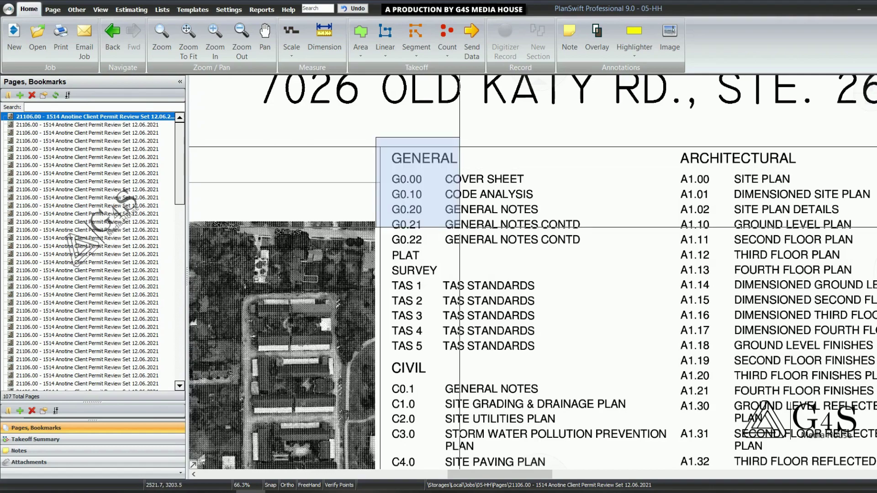
pyautogui.scroll(-1, 617, 371)
pyautogui.scroll(-1, 588, 363)
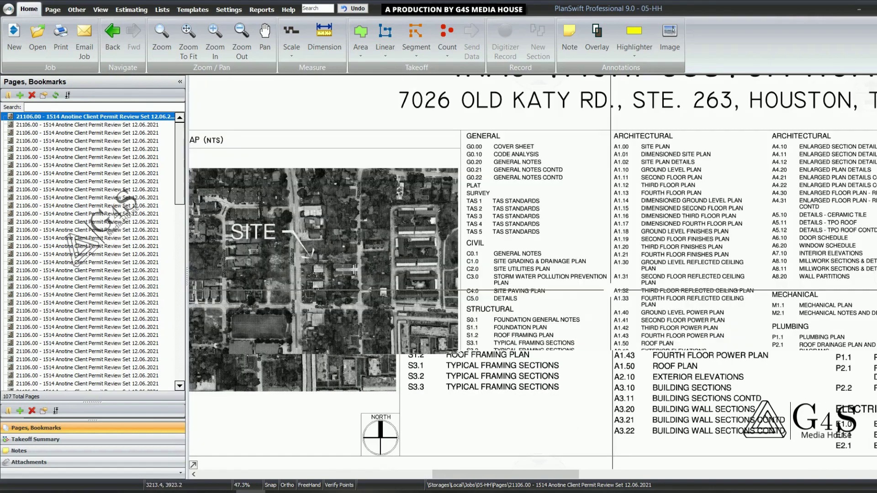
pyautogui.scroll(-1, 588, 363)
pyautogui.scroll(-2, 587, 363)
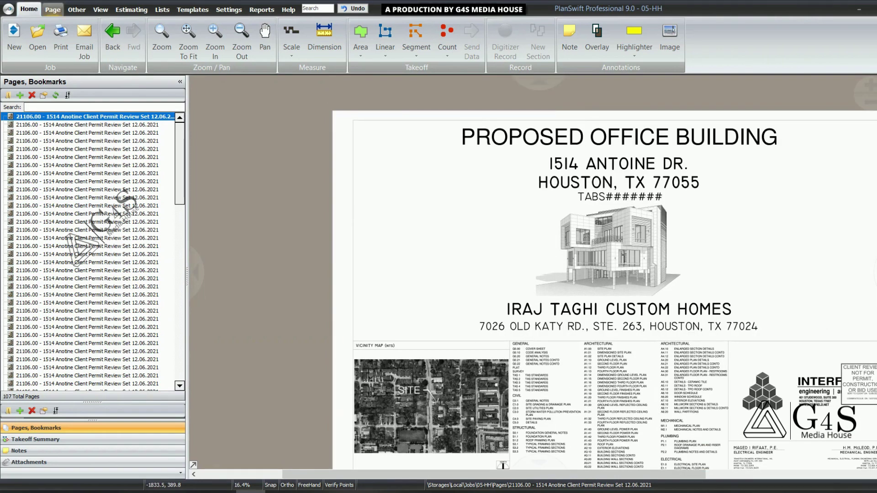
# Step: Open the batch page renaming tool and rename the first page as COVER
pyautogui.click(52, 9)
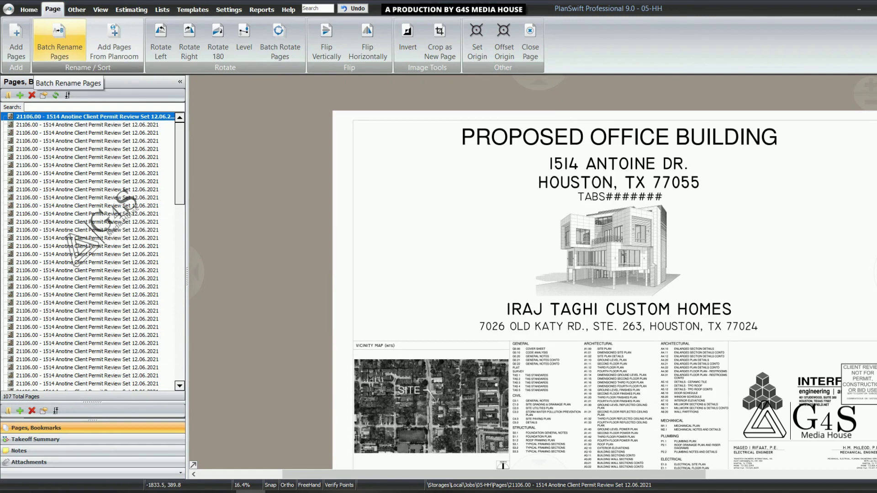
pyautogui.click(59, 44)
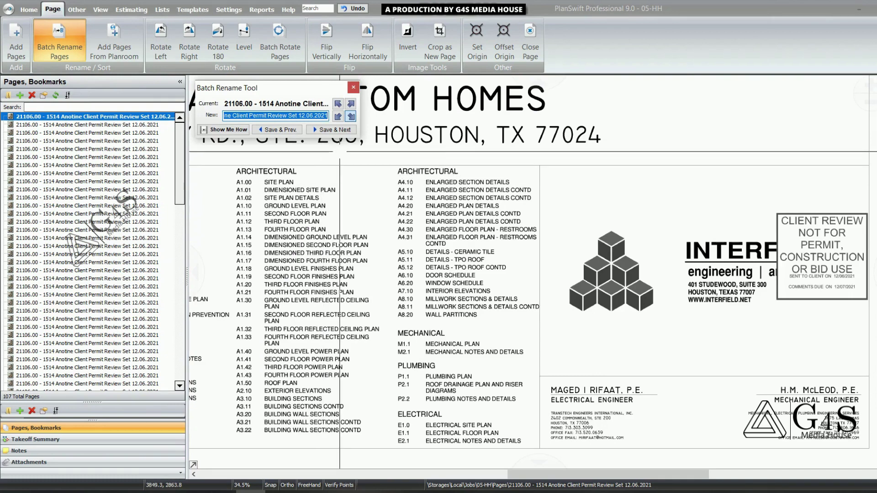
pyautogui.write('c')
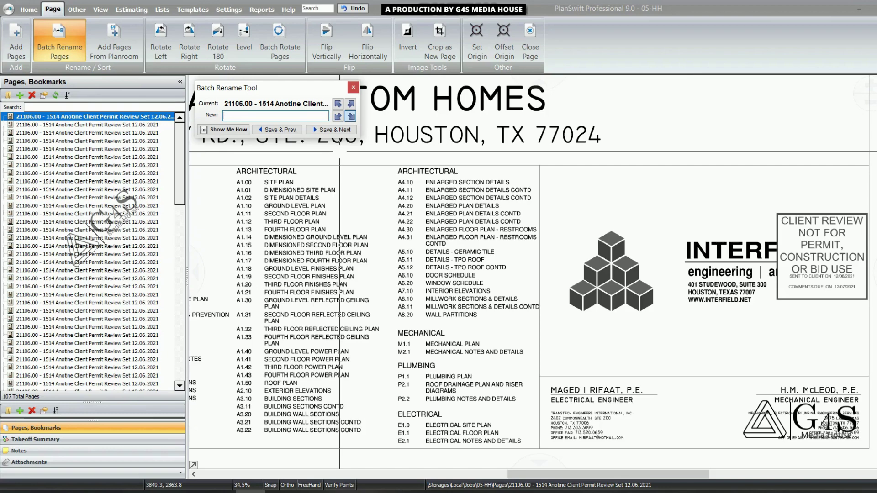
pyautogui.write('COVER')
pyautogui.press('Return')
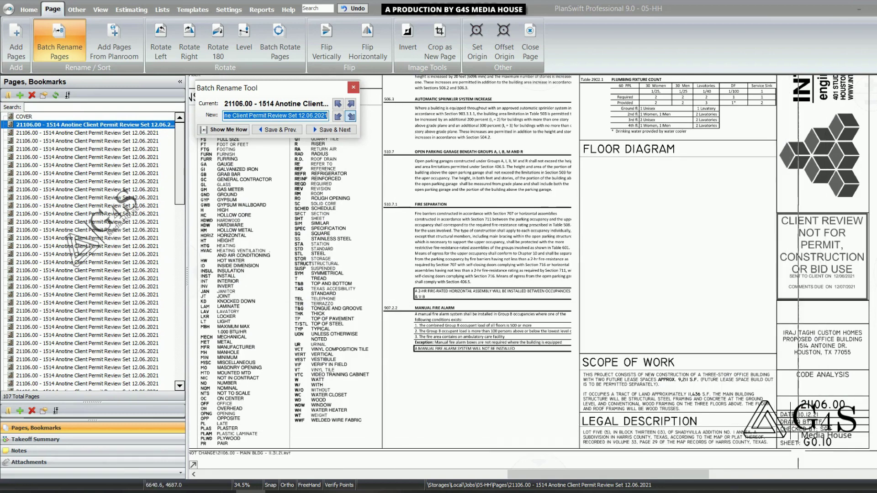
# Step: Check the sheet number in the second page's title block against its name in the batch page renaming tool
pyautogui.moveTo(773, 435); pyautogui.dragTo(856, 454)
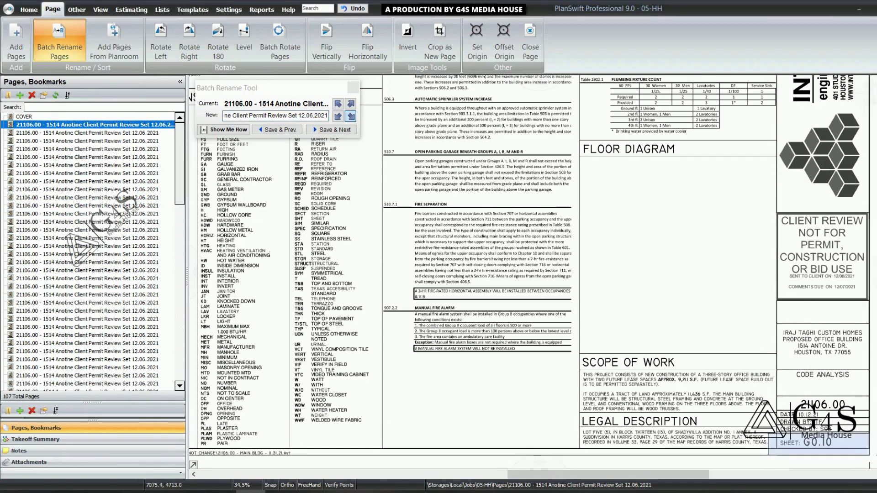
pyautogui.click(287, 116)
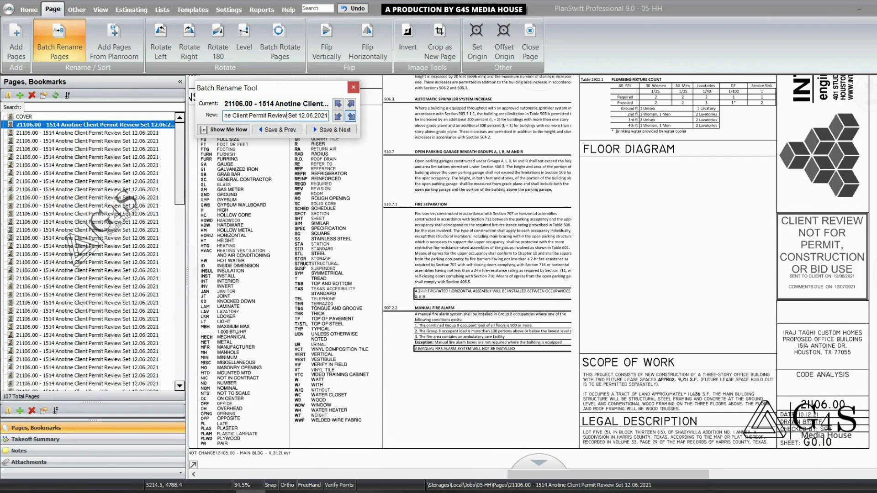
pyautogui.click(539, 462)
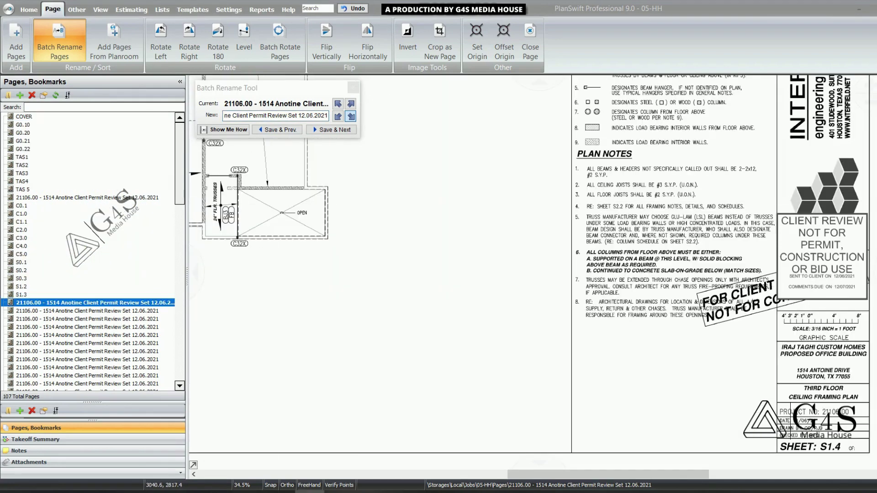
# Step: Rename the third floor ceiling framing, fourth floor ceiling/roof framing and shear wall plan pages as S1.4, S1.5 and S1.6
pyautogui.click(277, 130)
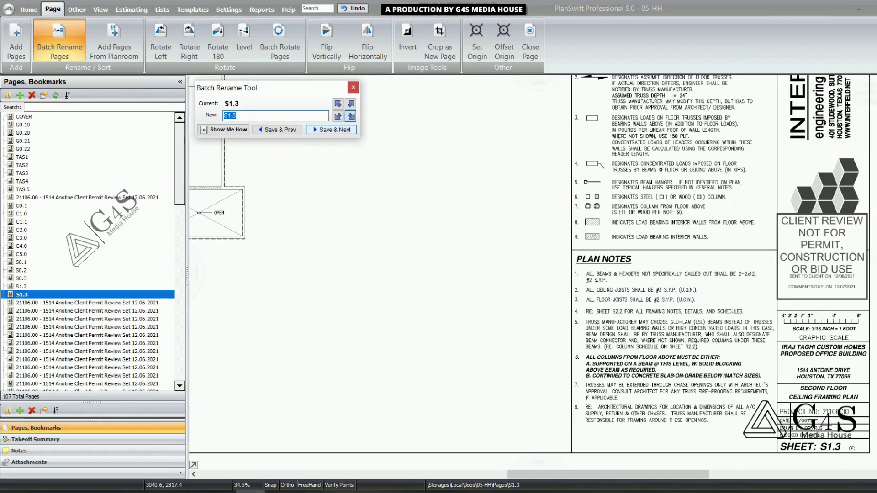
pyautogui.click(332, 130)
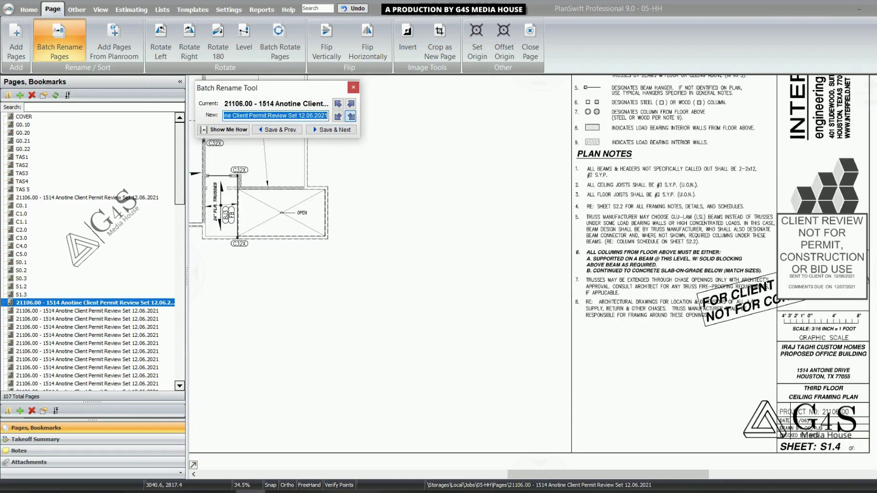
pyautogui.write('S1.4')
pyautogui.press('Return')
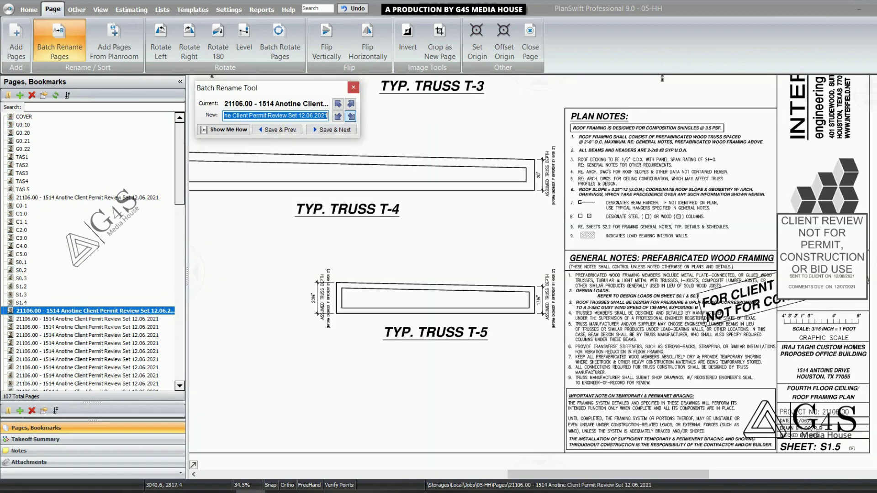
pyautogui.write('S1.')
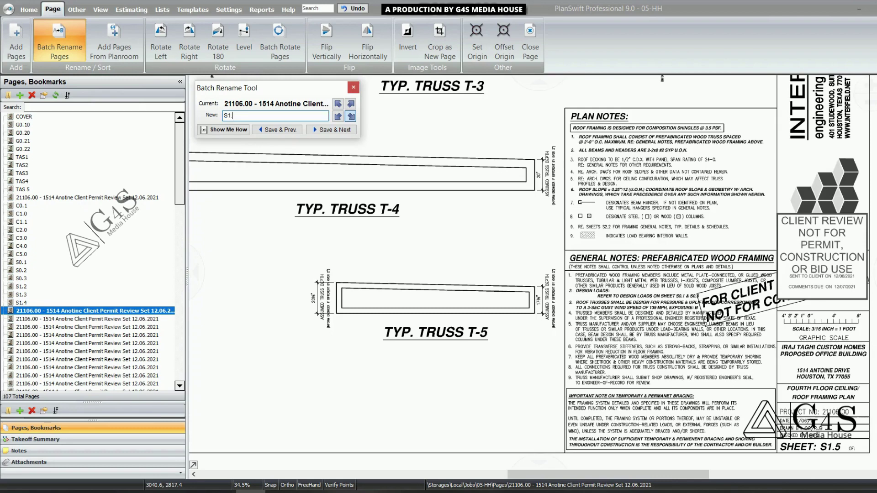
pyautogui.write('5')
pyautogui.press('Return')
pyautogui.write('S')
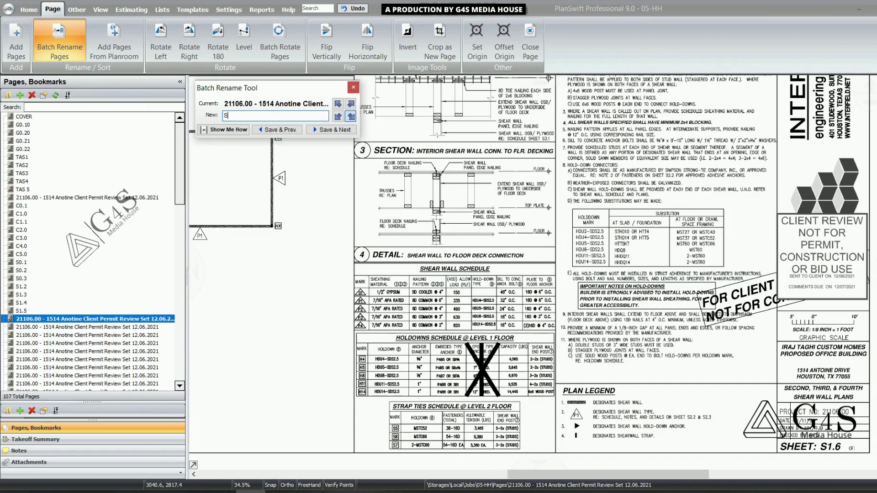
pyautogui.write('1.6')
pyautogui.press('Return')
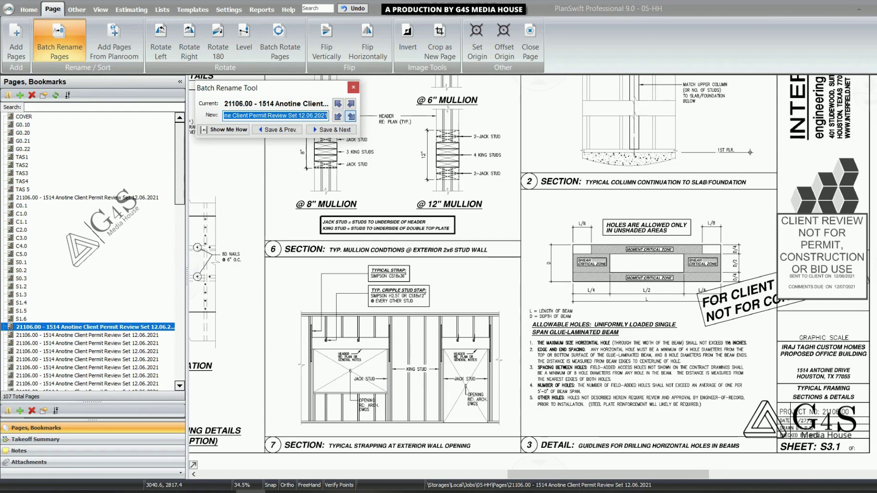
# Step: Rename the two typical framing sections pages as S3.1 and S3.2, and the demolition site plan page as A0.00
pyautogui.write('S3.1')
pyautogui.press('Return')
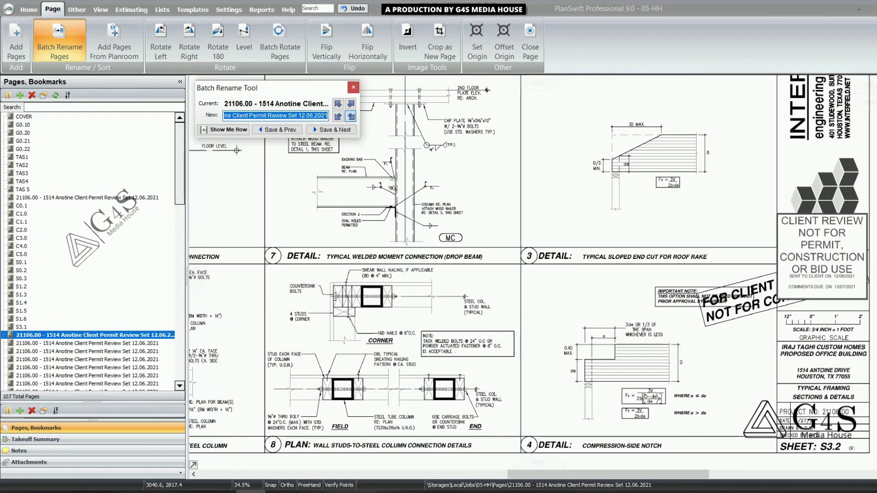
pyautogui.write('S3.2')
pyautogui.press('Return')
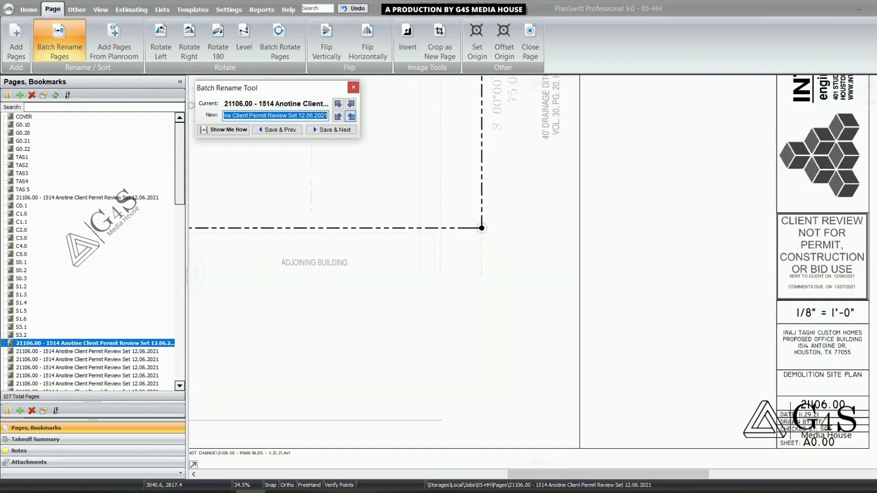
pyautogui.write('S3.3')
pyautogui.press('Return')
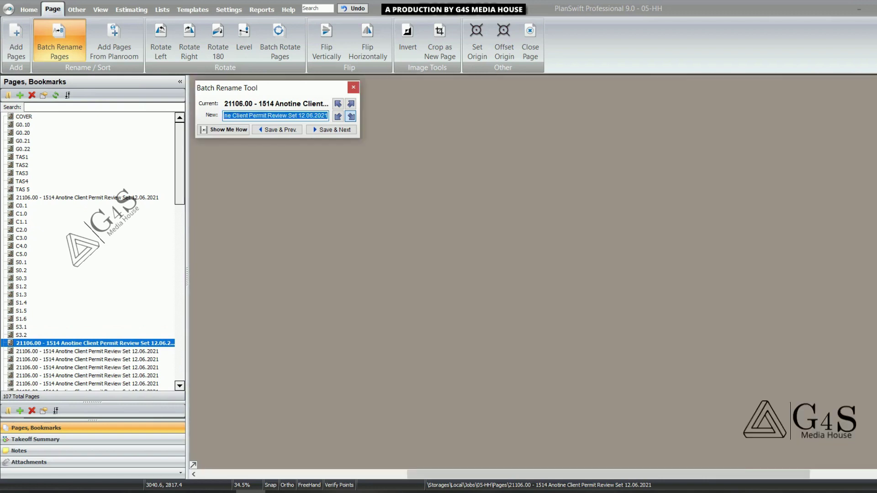
pyautogui.write('A')
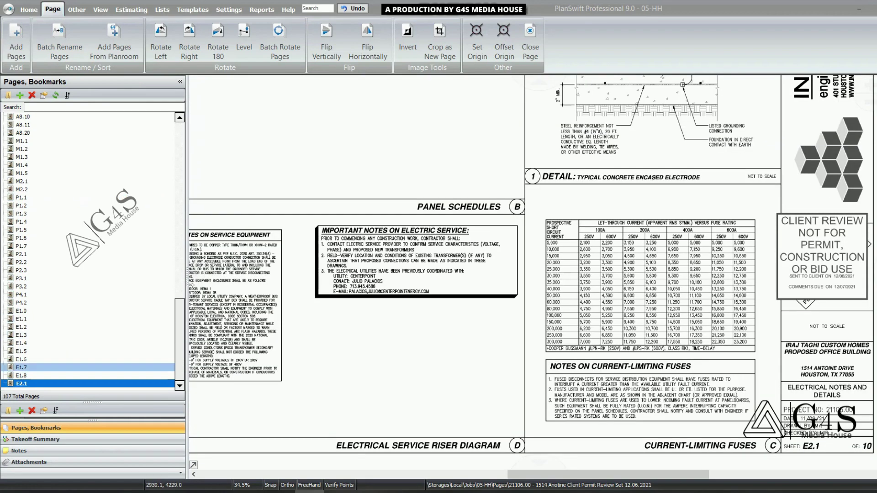
# Step: Review the renamed pages in the page list, from the electrical sheets back through the architectural, structural and civil sheets
pyautogui.scroll(4, 91, 383)
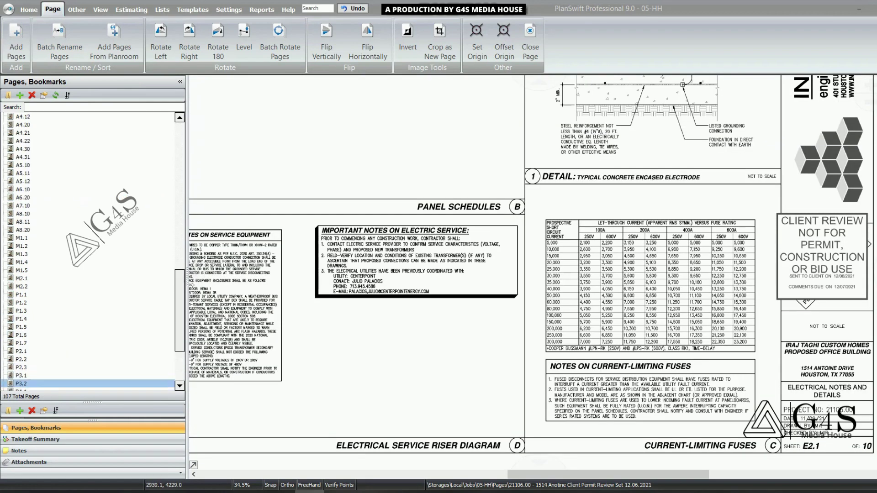
pyautogui.scroll(10, 91, 252)
pyautogui.click(23, 335)
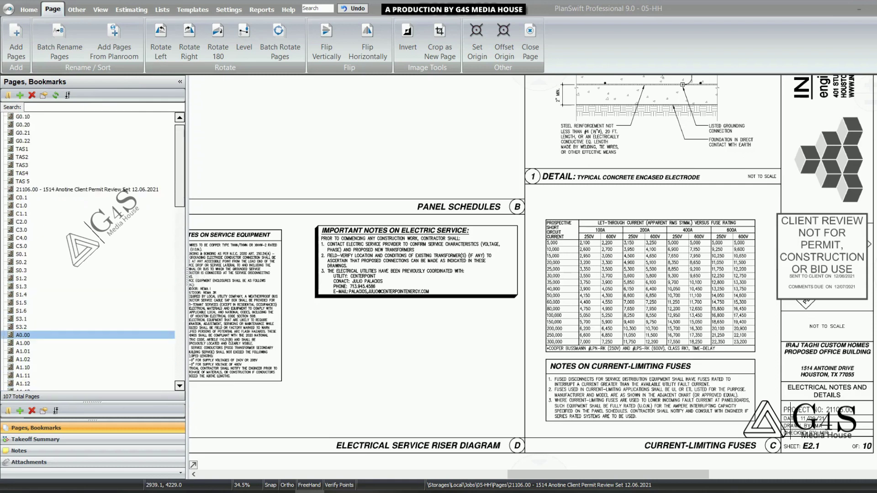
pyautogui.scroll(-7, 92, 251)
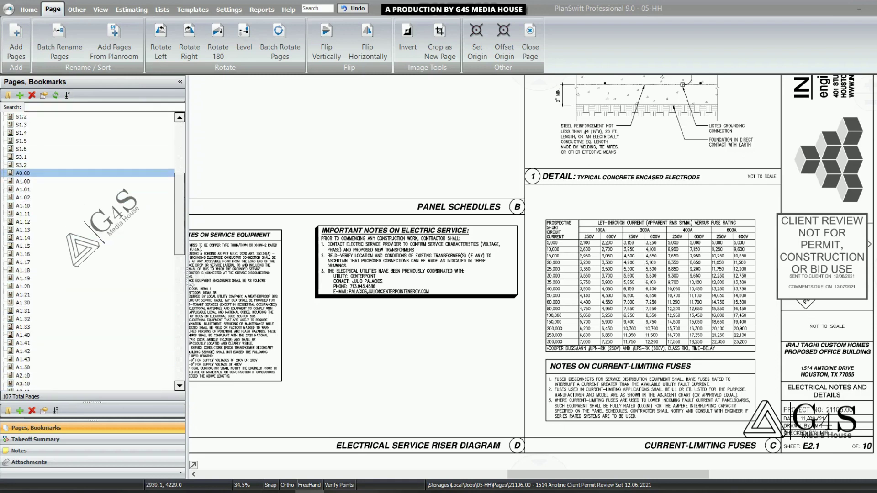
pyautogui.click(23, 230)
pyautogui.scroll(10, 92, 251)
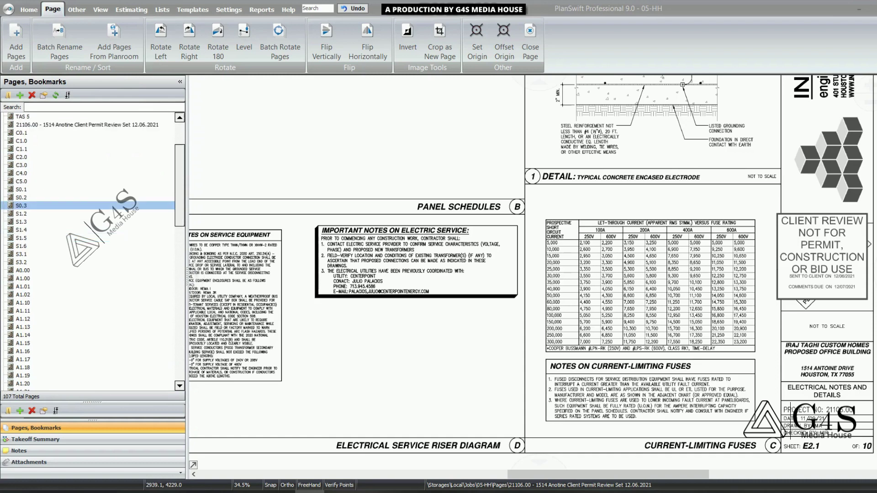
pyautogui.click(22, 181)
pyautogui.scroll(-1, 92, 252)
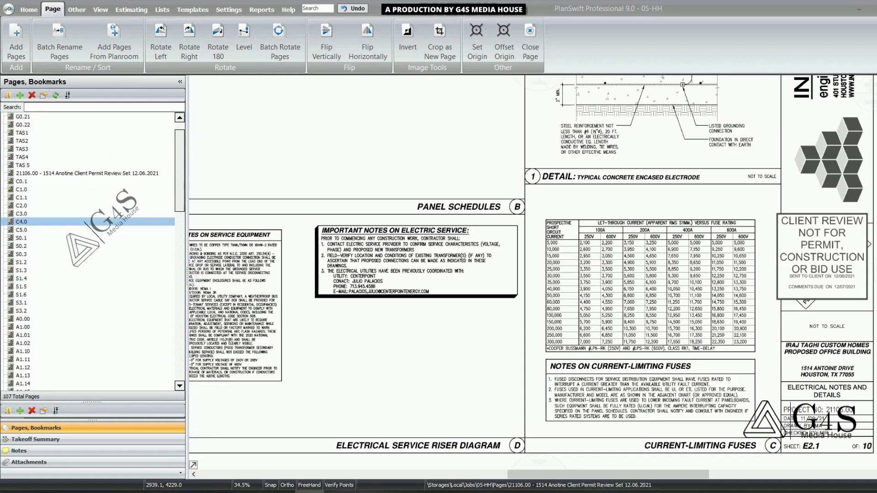
pyautogui.click(22, 189)
pyautogui.click(23, 327)
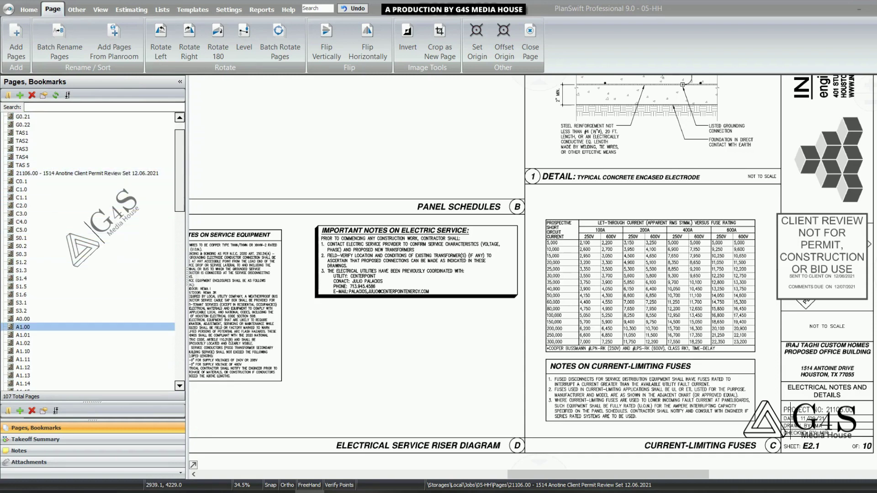
pyautogui.scroll(1, 91, 251)
pyautogui.click(21, 230)
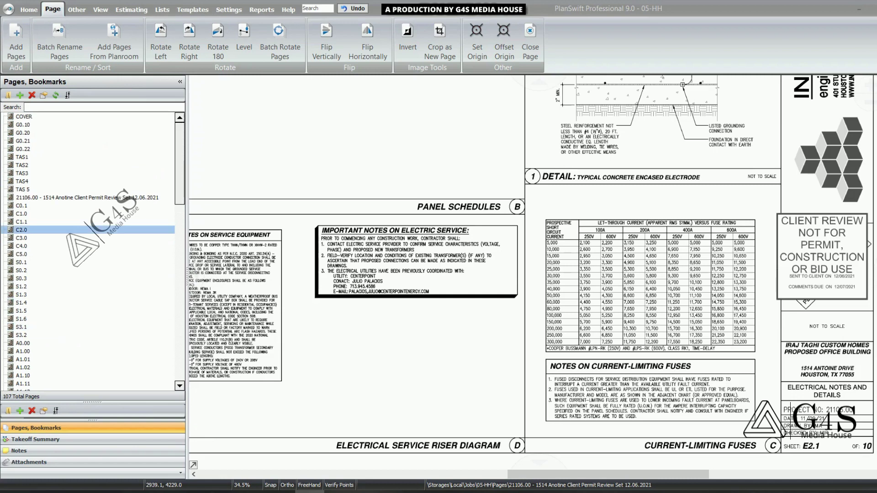
# Step: Open the COVER page and examine its project title, site address and building rendering
pyautogui.click(24, 116)
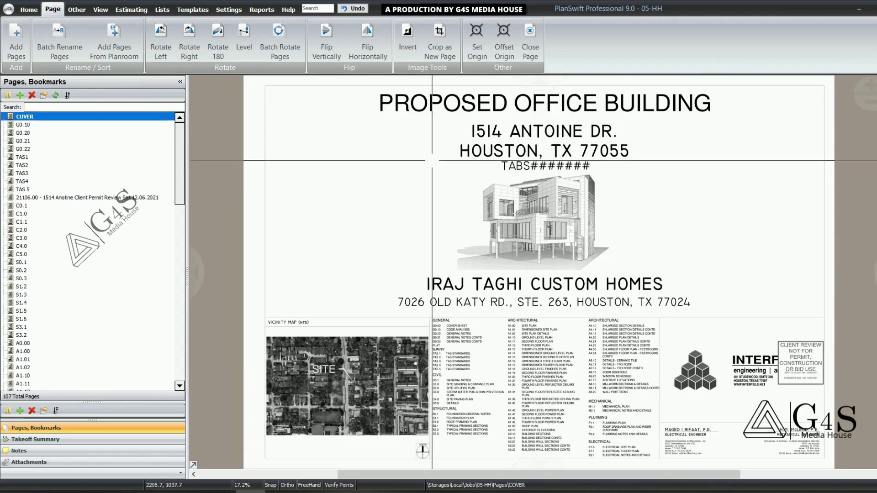
pyautogui.moveTo(527, 169)
pyautogui.mouseDown()
pyautogui.moveTo(518, 223)
pyautogui.moveTo(515, 209)
pyautogui.mouseUp()
pyautogui.moveTo(355, 93); pyautogui.dragTo(722, 117)
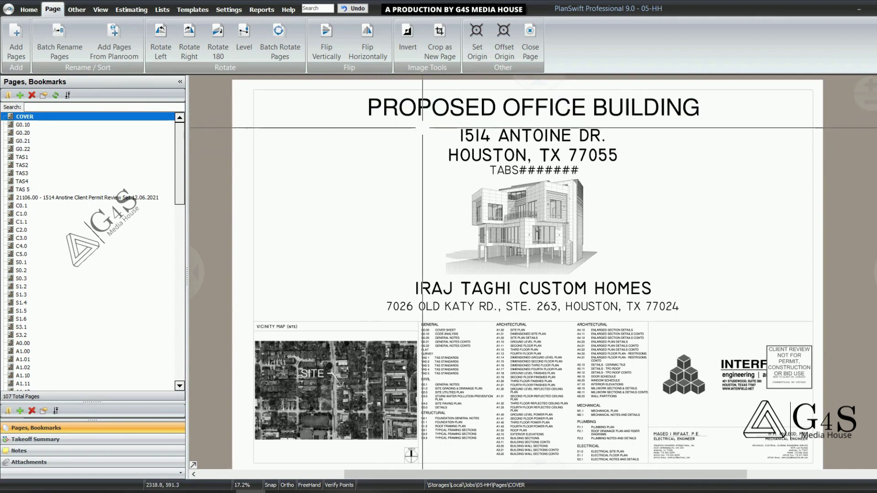
pyautogui.moveTo(427, 123); pyautogui.dragTo(692, 162)
pyautogui.moveTo(570, 142); pyautogui.dragTo(643, 168)
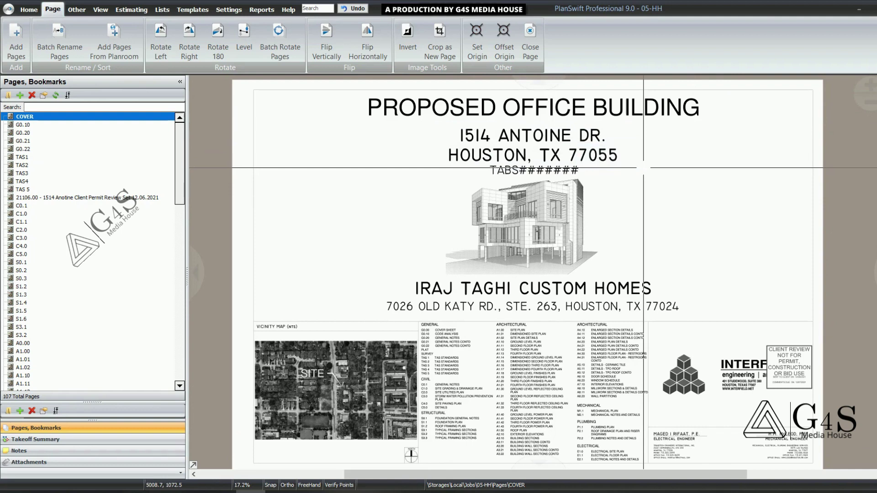
pyautogui.moveTo(561, 144); pyautogui.dragTo(622, 164)
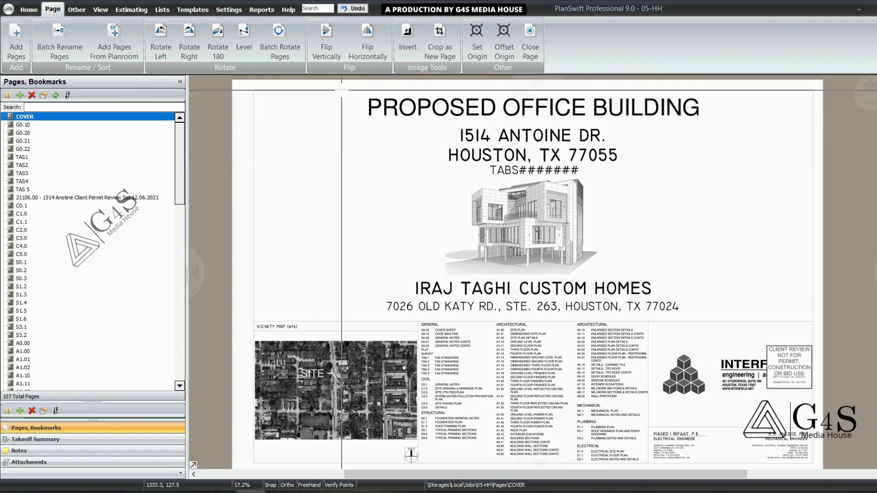
pyautogui.moveTo(343, 88); pyautogui.dragTo(718, 176)
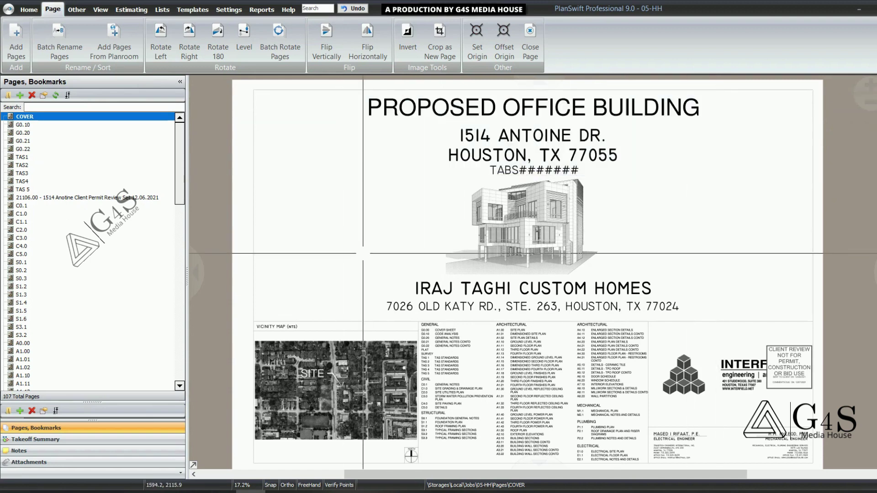
# Step: Examine the cover sheet's drawing index closely, covering the General, Civil, Structural and Architectural sheet lists
pyautogui.moveTo(566, 386); pyautogui.dragTo(565, 350)
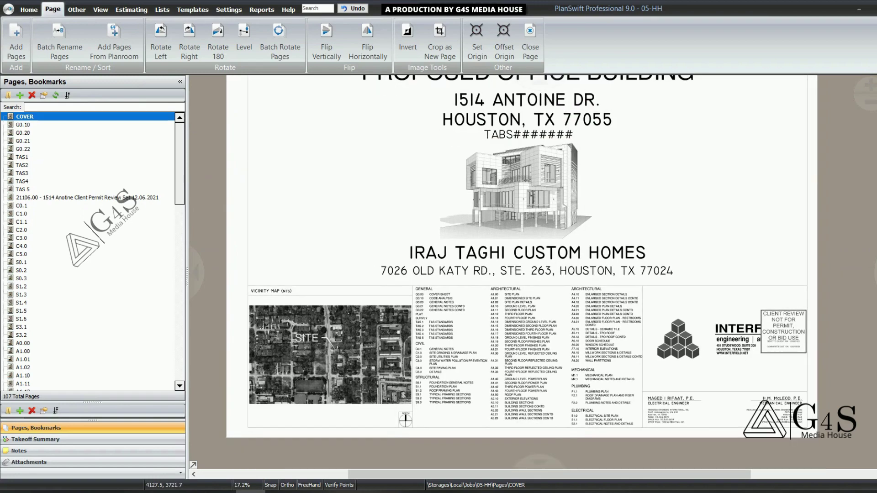
pyautogui.moveTo(558, 384); pyautogui.dragTo(551, 329)
pyautogui.scroll(2, 463, 314)
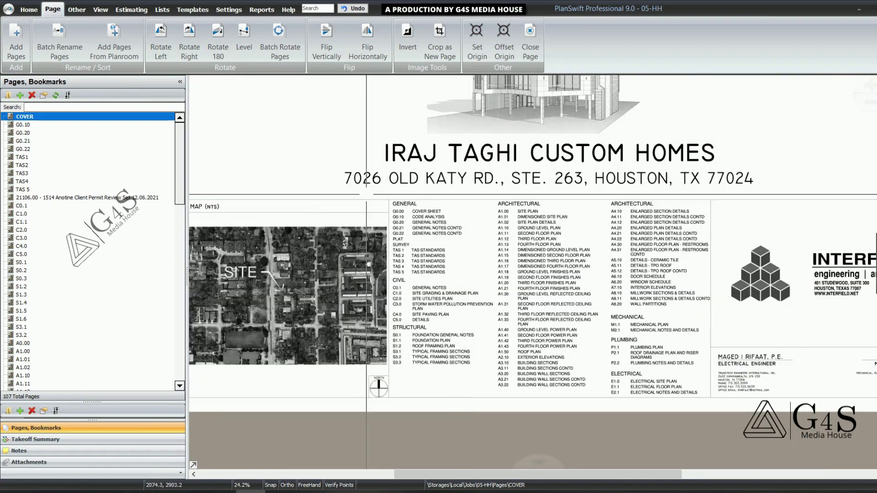
pyautogui.moveTo(368, 194); pyautogui.dragTo(781, 406)
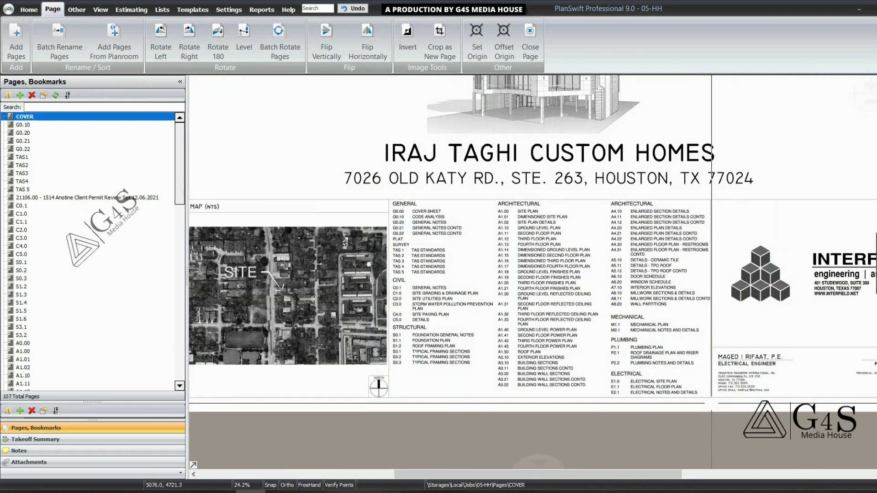
pyautogui.scroll(4, 395, 259)
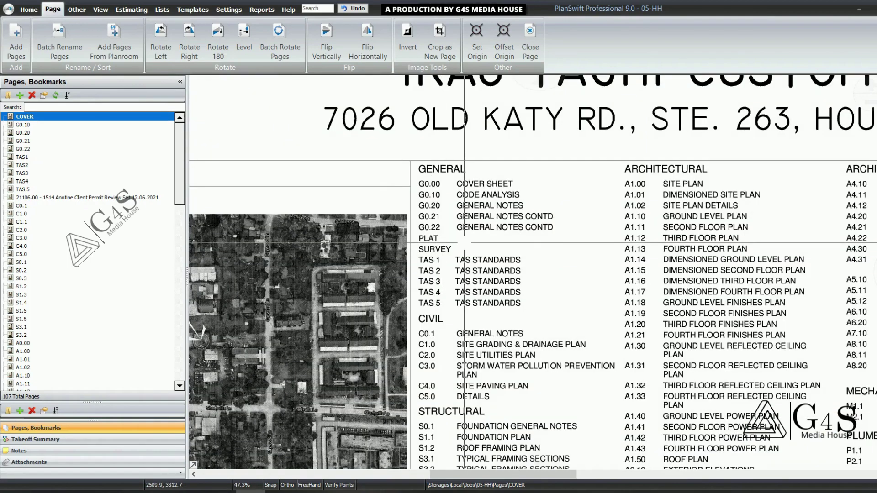
pyautogui.moveTo(411, 161); pyautogui.dragTo(540, 232)
pyautogui.moveTo(466, 172); pyautogui.dragTo(535, 204)
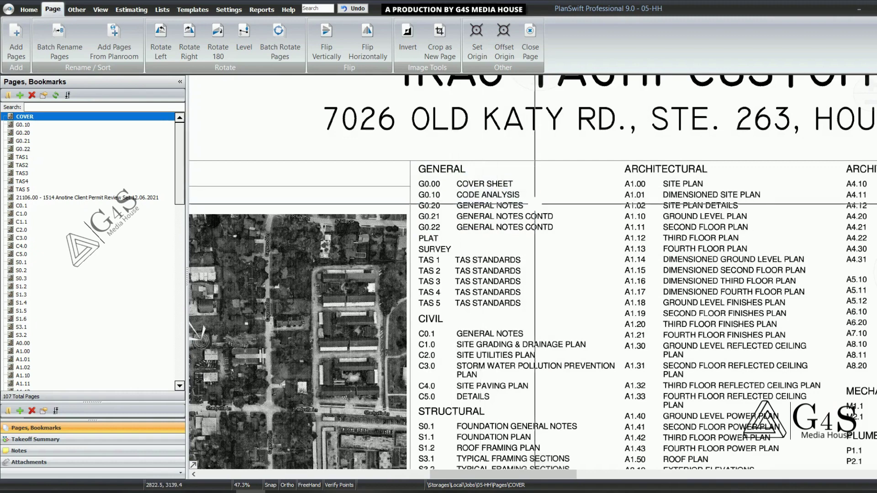
pyautogui.moveTo(462, 207); pyautogui.dragTo(452, 240)
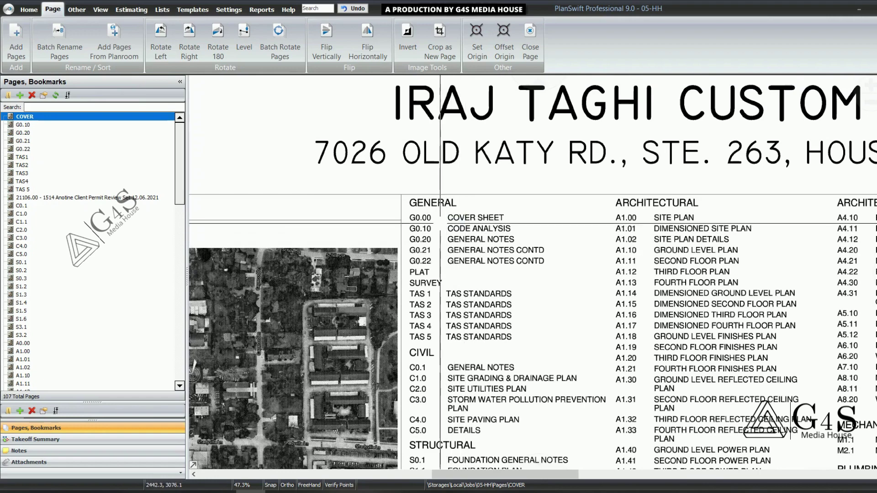
pyautogui.moveTo(435, 208); pyautogui.dragTo(478, 277)
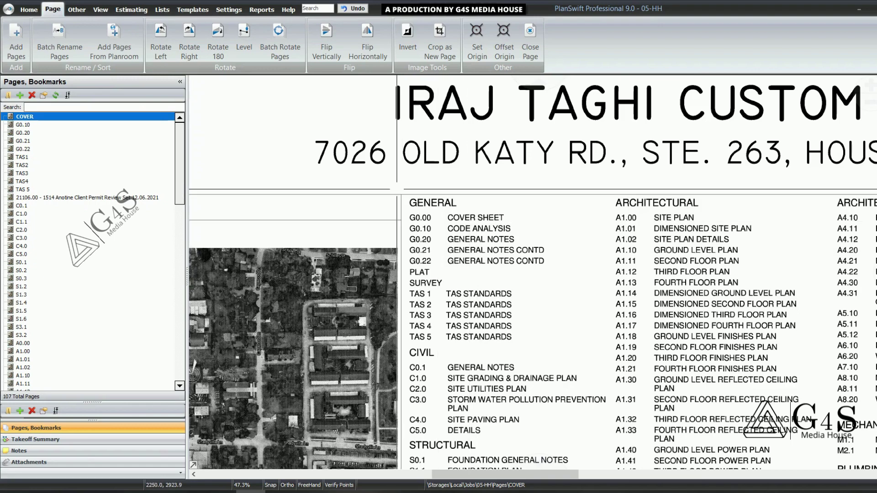
pyautogui.moveTo(397, 190); pyautogui.dragTo(546, 262)
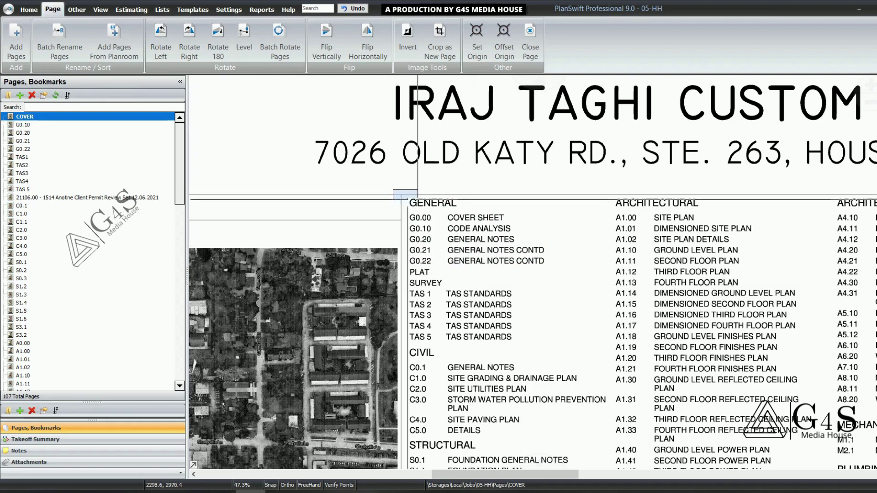
pyautogui.moveTo(393, 190); pyautogui.dragTo(567, 275)
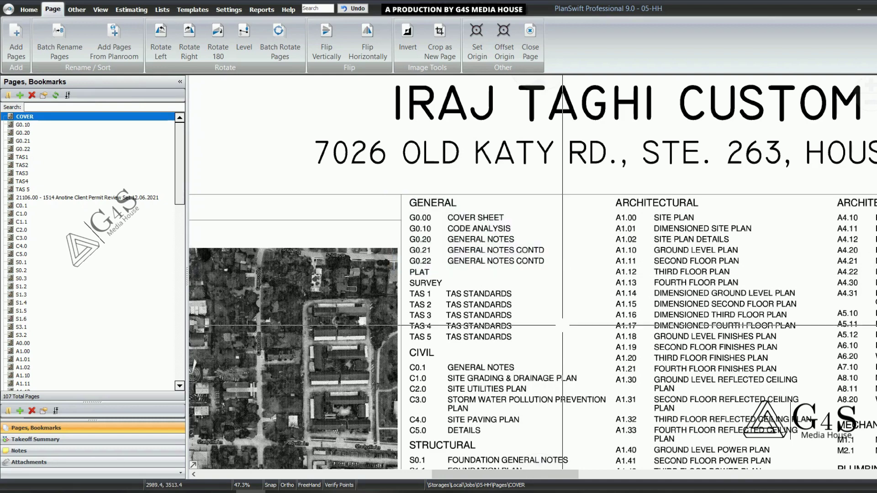
pyautogui.scroll(-3, 567, 275)
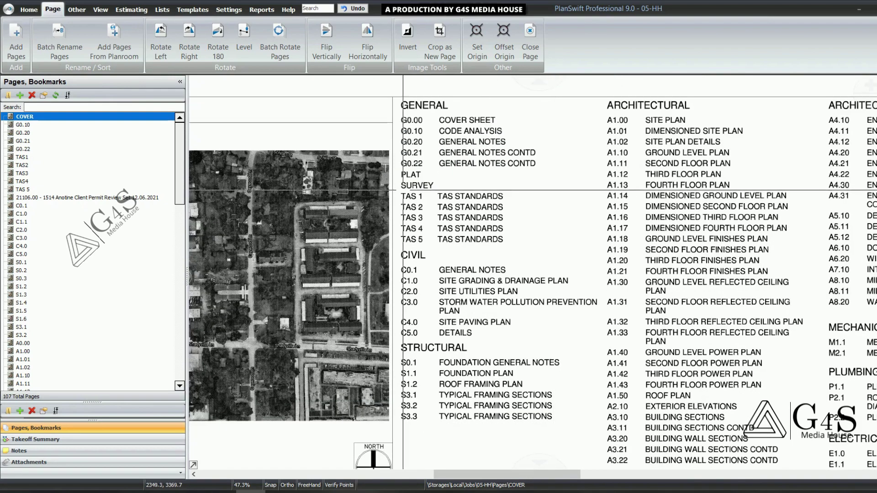
# Step: Examine the cover sheet's drawing index entries for the TAS 1 to TAS 5 standards and the Civil sheets C0.1 to C5.0
pyautogui.moveTo(390, 179); pyautogui.dragTo(561, 245)
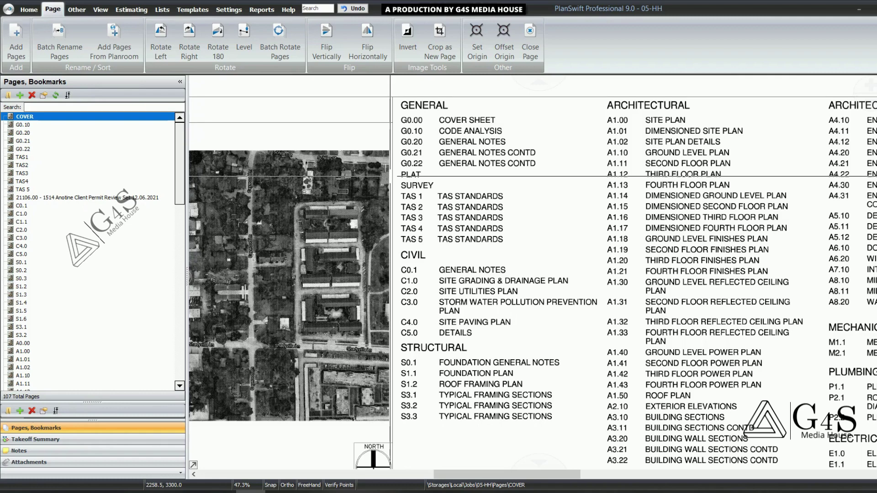
pyautogui.moveTo(391, 176); pyautogui.dragTo(526, 246)
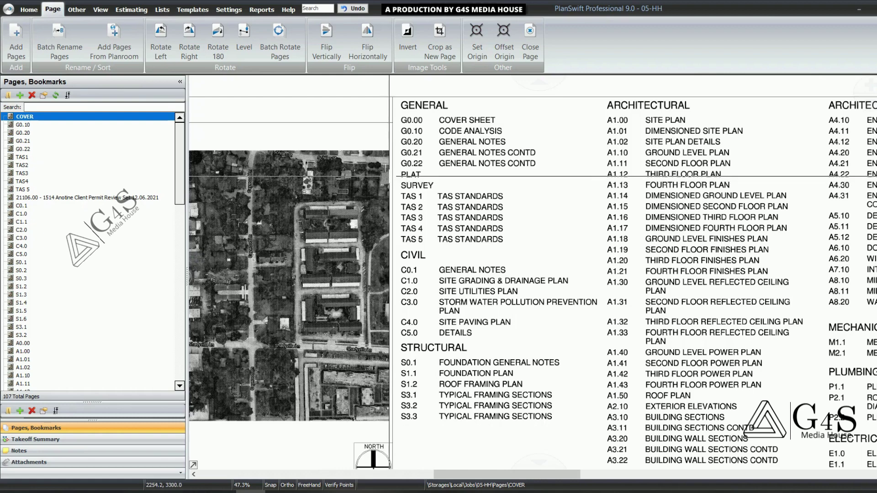
pyautogui.moveTo(392, 181); pyautogui.dragTo(540, 246)
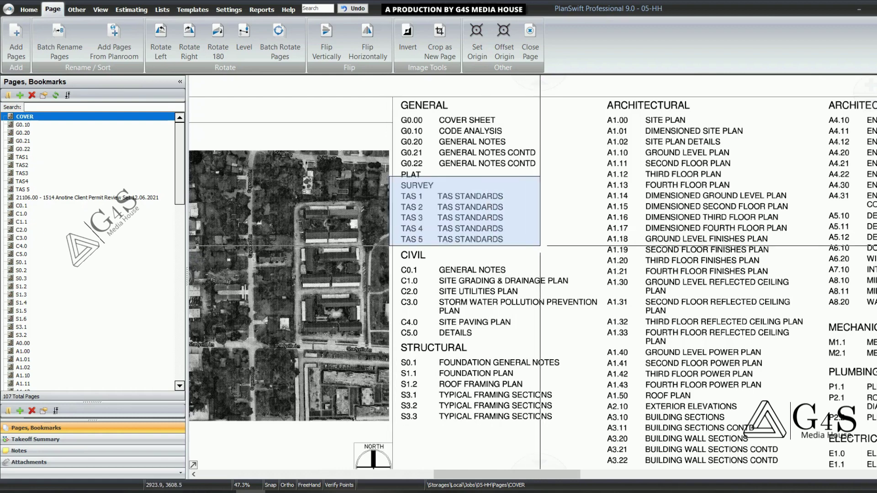
pyautogui.moveTo(540, 246); pyautogui.dragTo(540, 246)
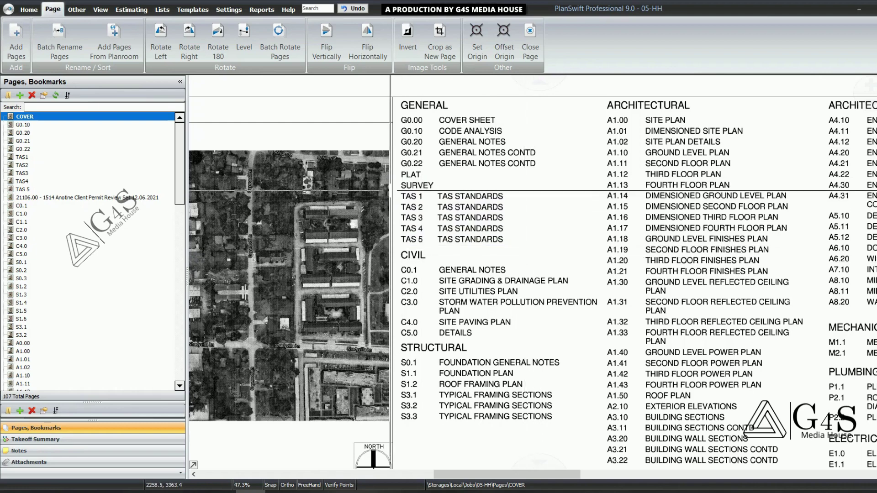
pyautogui.scroll(-2, 497, 196)
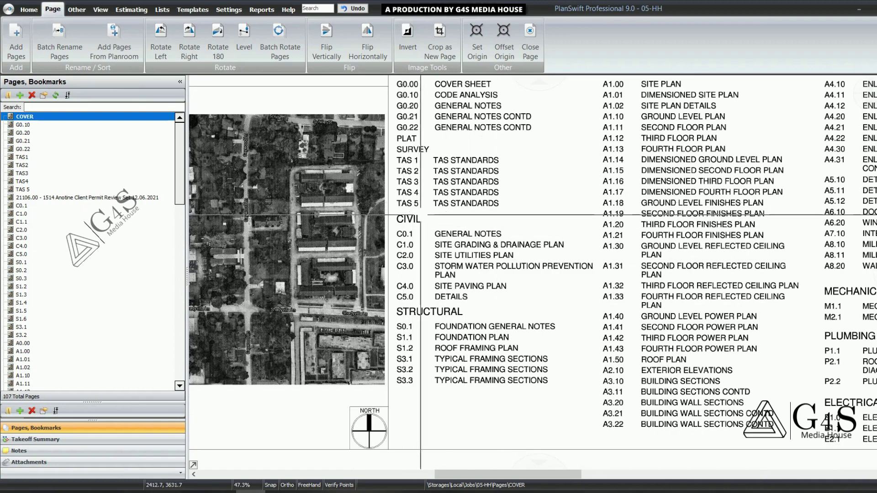
pyautogui.moveTo(383, 137); pyautogui.dragTo(529, 213)
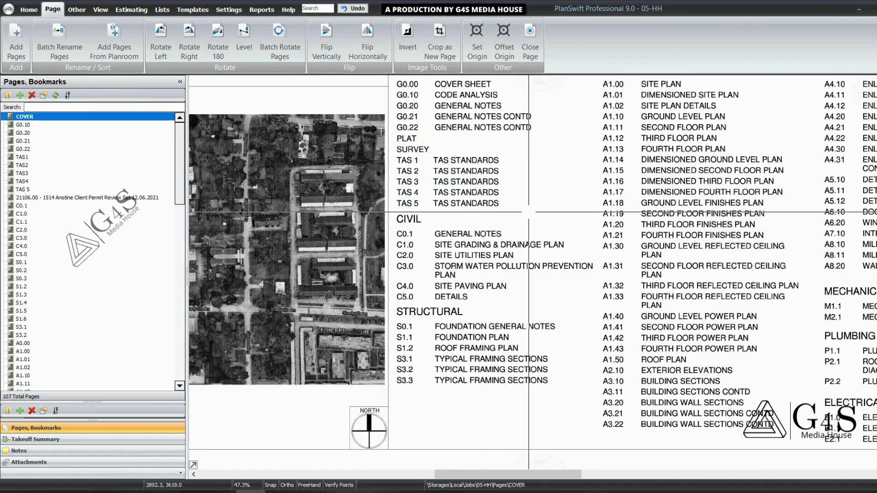
pyautogui.scroll(-1, 578, 335)
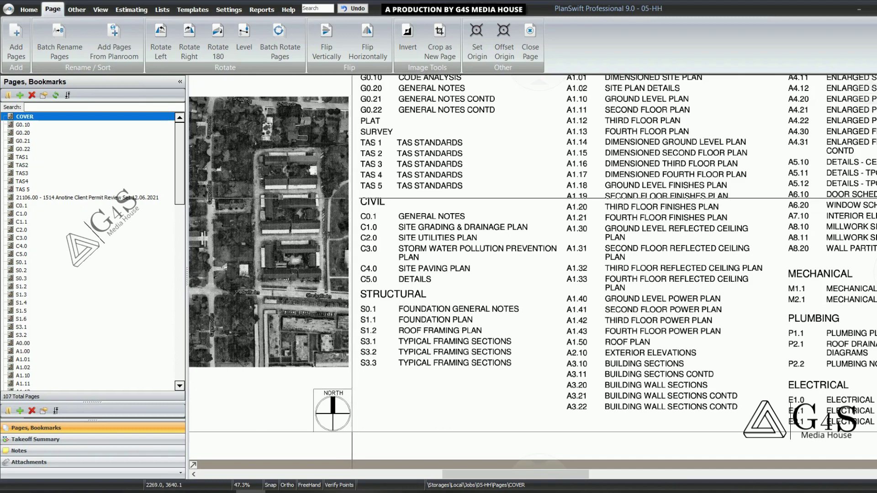
pyautogui.moveTo(349, 188); pyautogui.dragTo(444, 283)
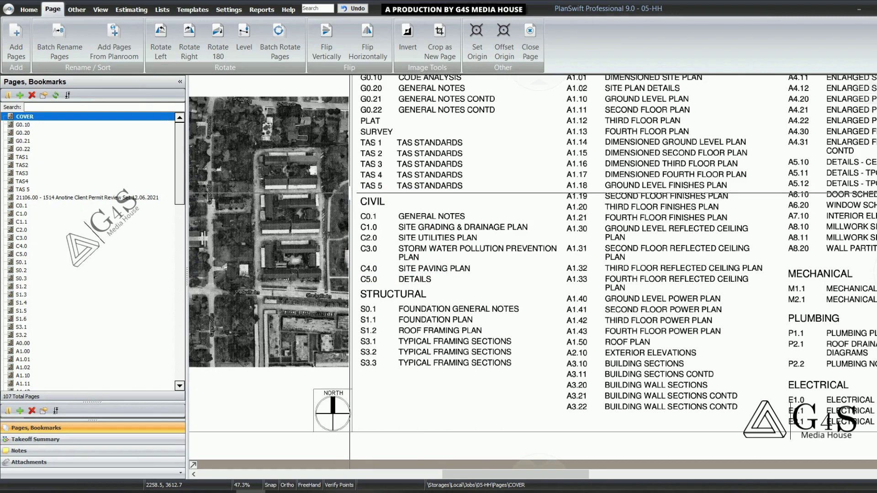
pyautogui.moveTo(350, 193); pyautogui.dragTo(560, 288)
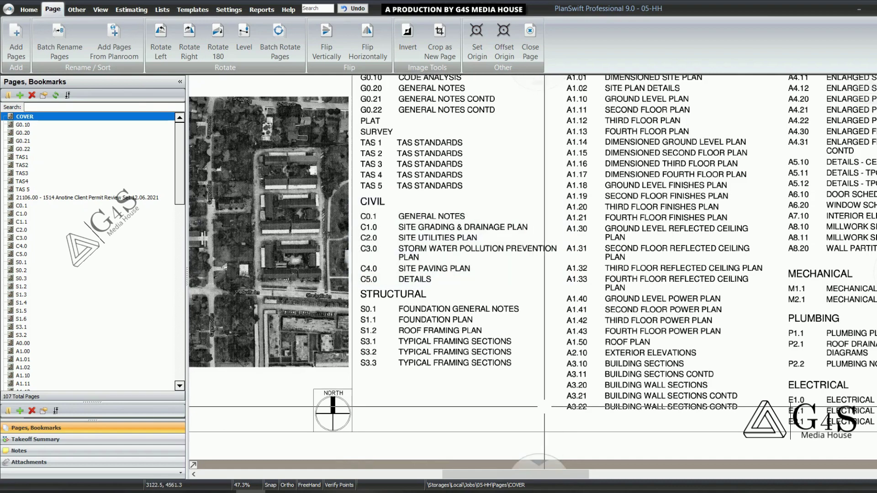
pyautogui.moveTo(545, 402); pyautogui.dragTo(534, 358)
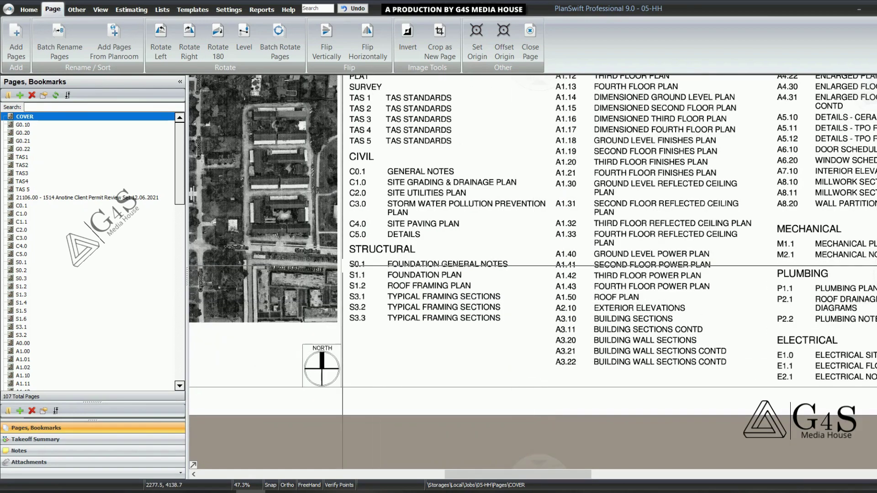
# Step: Examine the Structural entries of the drawing index, from the S0.1 foundation notes to the S3.1–S3.3 typical framing sections
pyautogui.moveTo(338, 241); pyautogui.dragTo(533, 357)
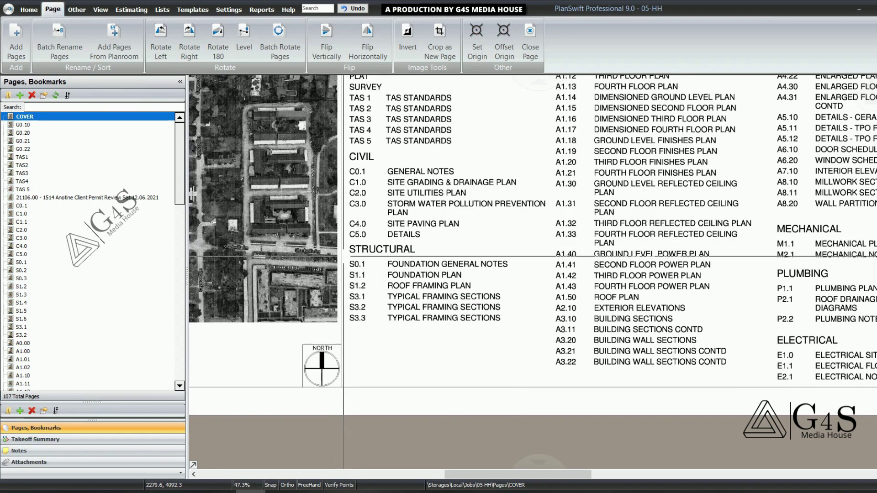
pyautogui.moveTo(344, 256); pyautogui.dragTo(541, 279)
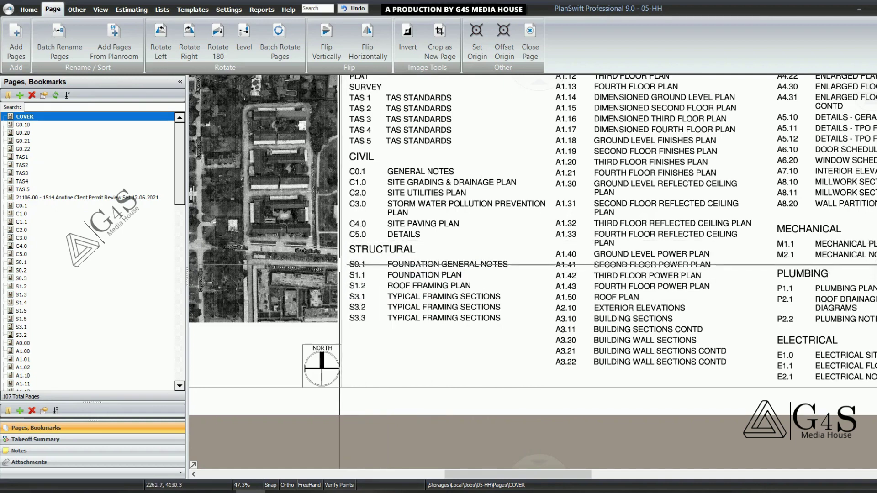
pyautogui.moveTo(340, 243); pyautogui.dragTo(538, 341)
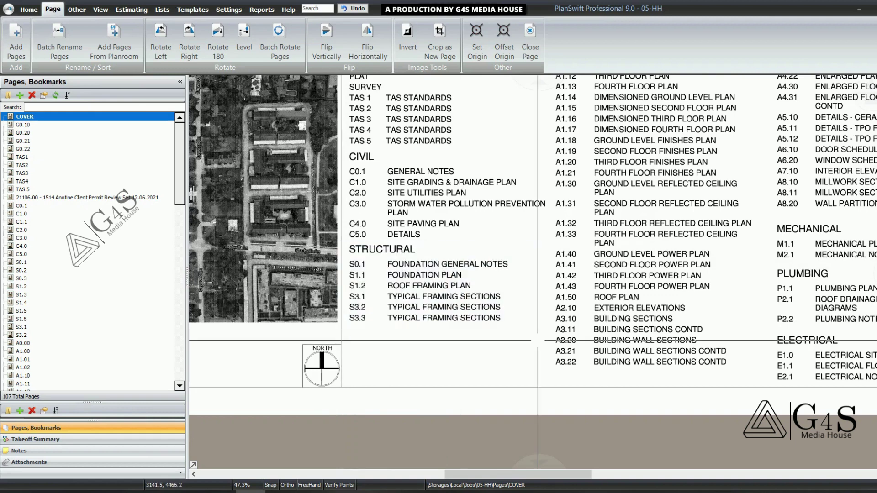
pyautogui.moveTo(344, 273); pyautogui.dragTo(488, 291)
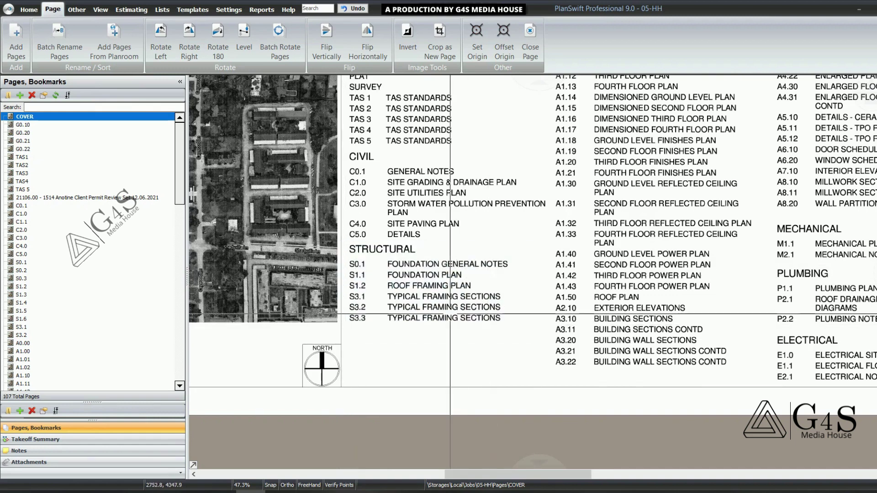
pyautogui.moveTo(345, 291)
pyautogui.mouseDown()
pyautogui.moveTo(520, 329)
pyautogui.moveTo(519, 337)
pyautogui.mouseUp()
pyautogui.scroll(-3, 537, 257)
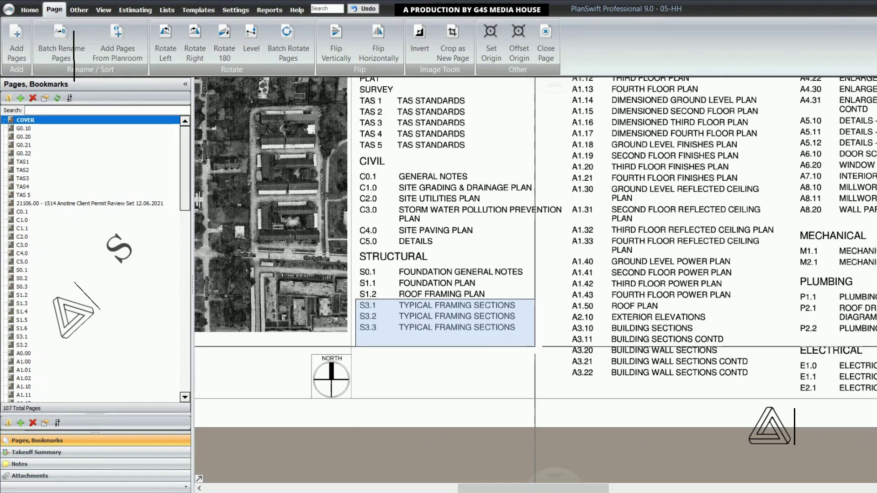
pyautogui.moveTo(358, 300); pyautogui.dragTo(536, 348)
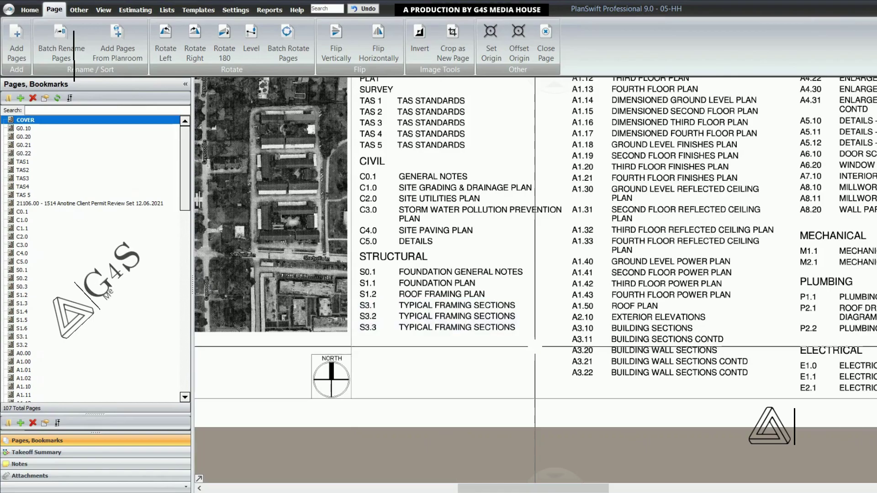
pyautogui.scroll(-2, 508, 357)
# Step: Examine both Architectural columns of the drawing index, from A1.00 site plan to A8.20 wall partitions
pyautogui.scroll(3, 508, 356)
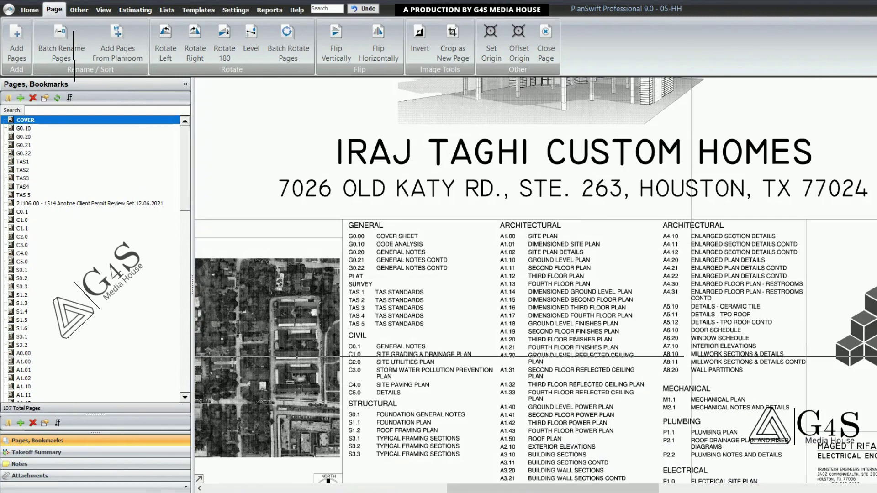
pyautogui.scroll(2, 525, 264)
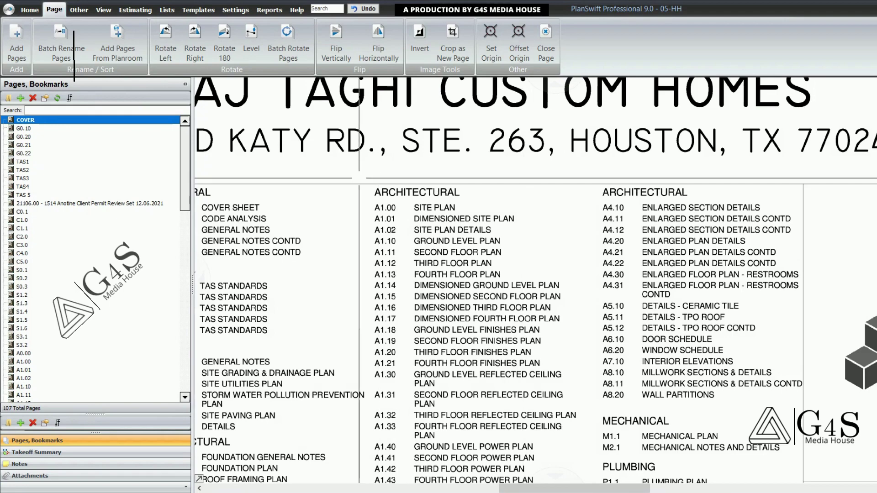
pyautogui.moveTo(359, 180); pyautogui.dragTo(505, 203)
pyautogui.moveTo(505, 281); pyautogui.dragTo(505, 249)
pyautogui.scroll(-1, 414, 187)
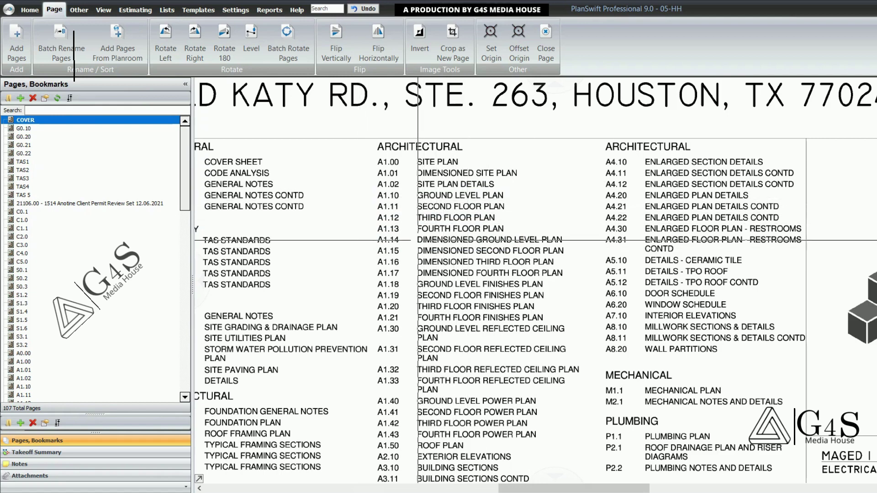
pyautogui.moveTo(359, 191); pyautogui.dragTo(524, 238)
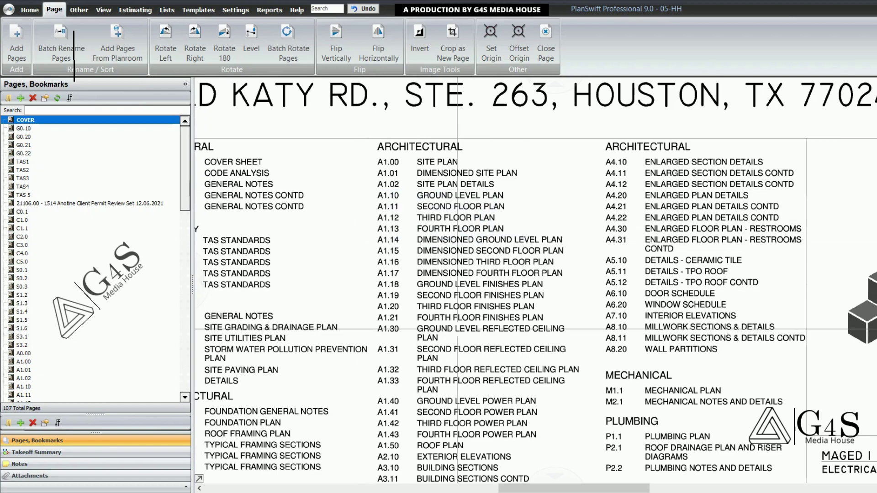
pyautogui.scroll(-2, 452, 334)
pyautogui.moveTo(481, 399); pyautogui.dragTo(470, 340)
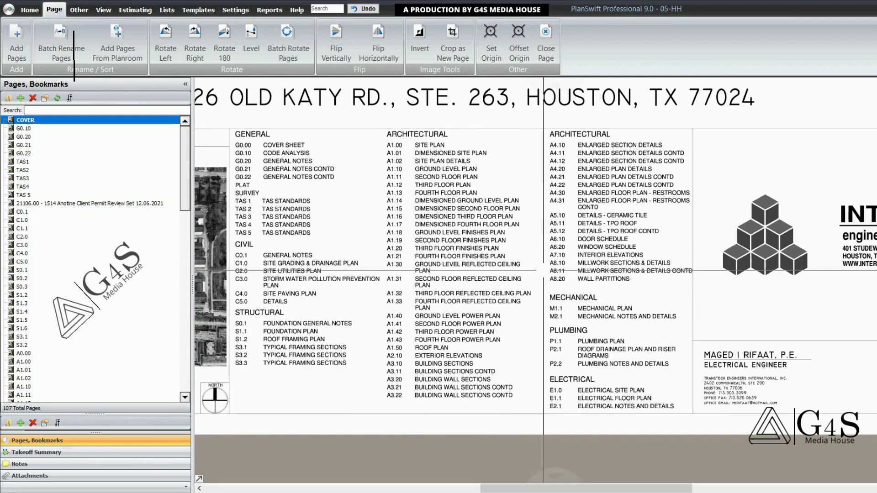
pyautogui.moveTo(403, 128); pyautogui.dragTo(503, 410)
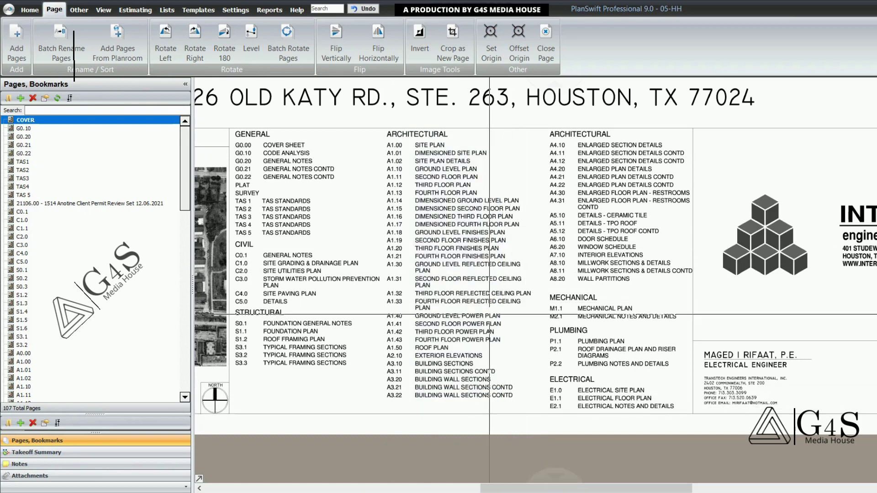
pyautogui.moveTo(542, 121); pyautogui.dragTo(700, 276)
# Step: Examine the Mechanical, Plumbing and Electrical sheet lists in the cover sheet's drawing index
pyautogui.moveTo(665, 384); pyautogui.dragTo(657, 369)
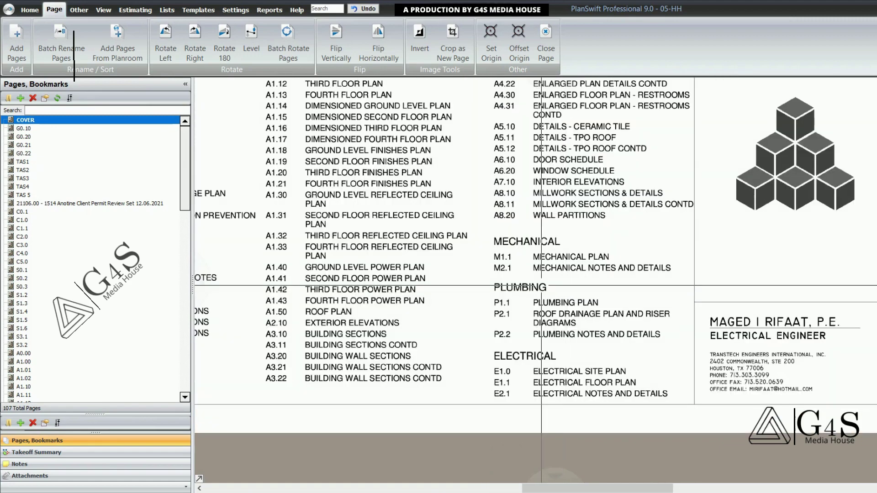
pyautogui.moveTo(487, 231); pyautogui.dragTo(705, 280)
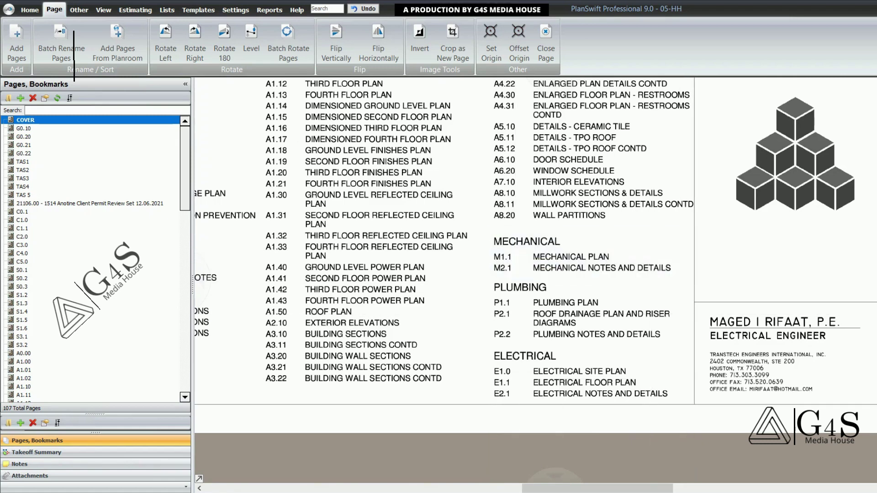
pyautogui.moveTo(654, 379); pyautogui.dragTo(635, 319)
pyautogui.moveTo(460, 216); pyautogui.dragTo(509, 243)
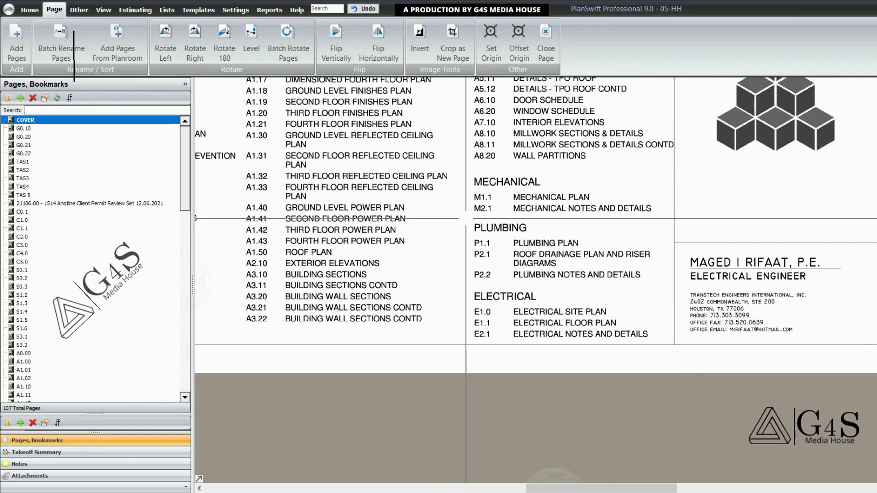
pyautogui.moveTo(467, 219); pyautogui.dragTo(673, 280)
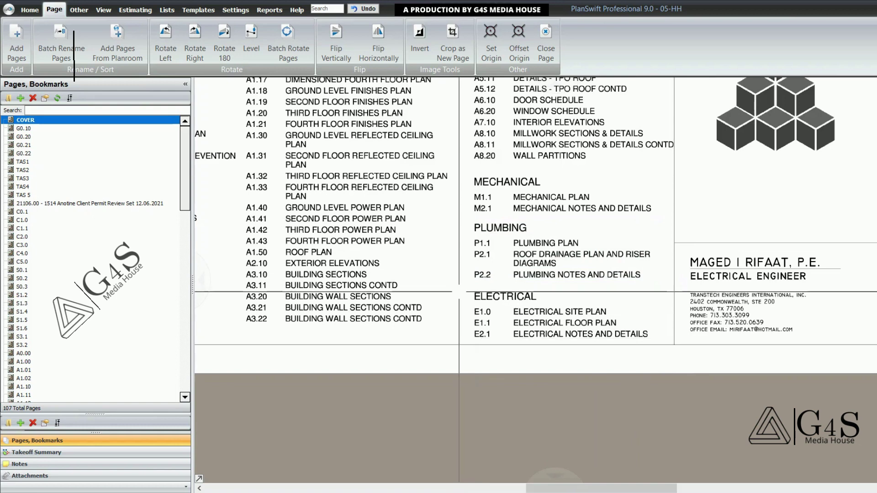
pyautogui.moveTo(460, 283); pyautogui.dragTo(703, 360)
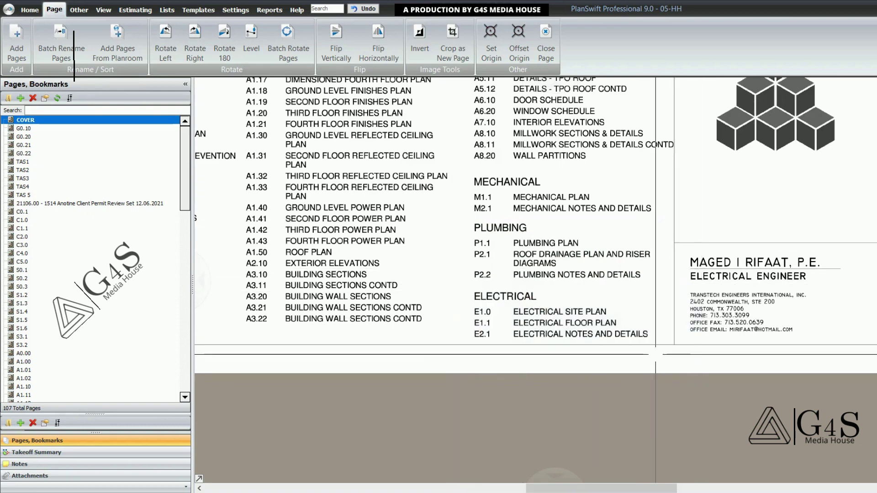
pyautogui.moveTo(462, 286); pyautogui.dragTo(668, 358)
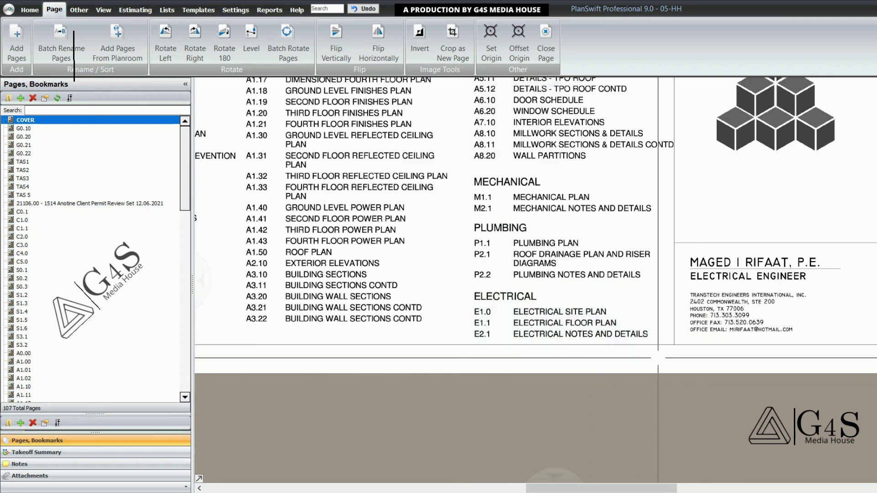
pyautogui.moveTo(456, 283); pyautogui.dragTo(682, 350)
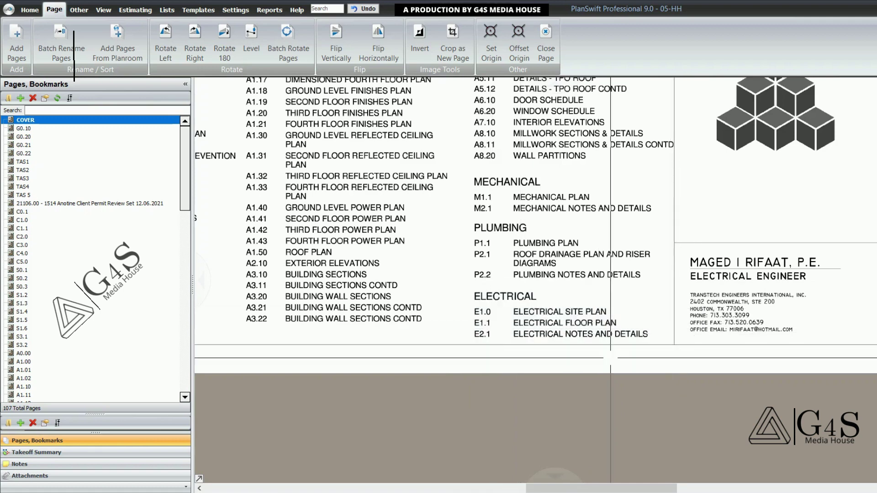
# Step: Open the G0.10 code analysis page and examine its Scope of Work section closely
pyautogui.scroll(-1, 672, 366)
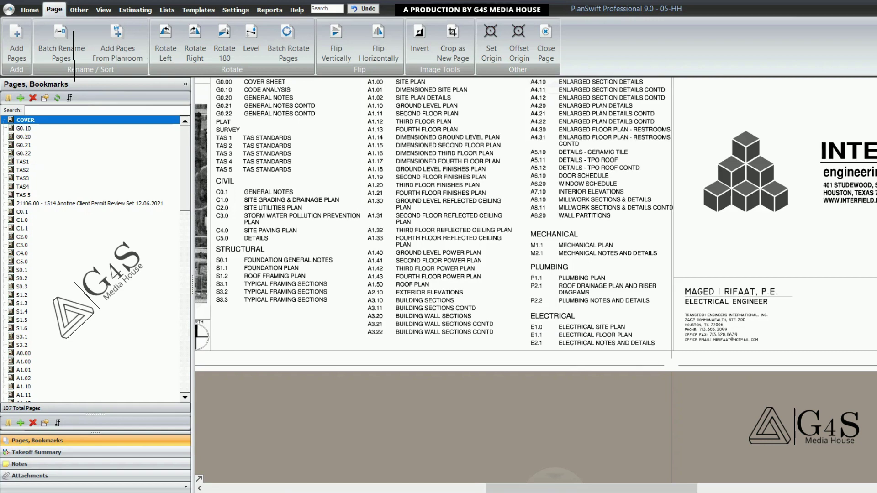
pyautogui.scroll(-3, 672, 366)
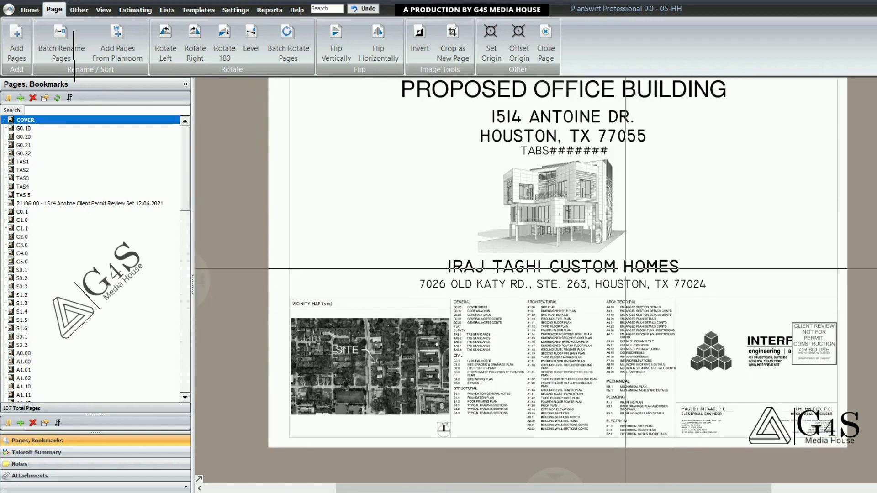
pyautogui.moveTo(625, 269); pyautogui.dragTo(624, 336)
pyautogui.moveTo(629, 394); pyautogui.dragTo(625, 340)
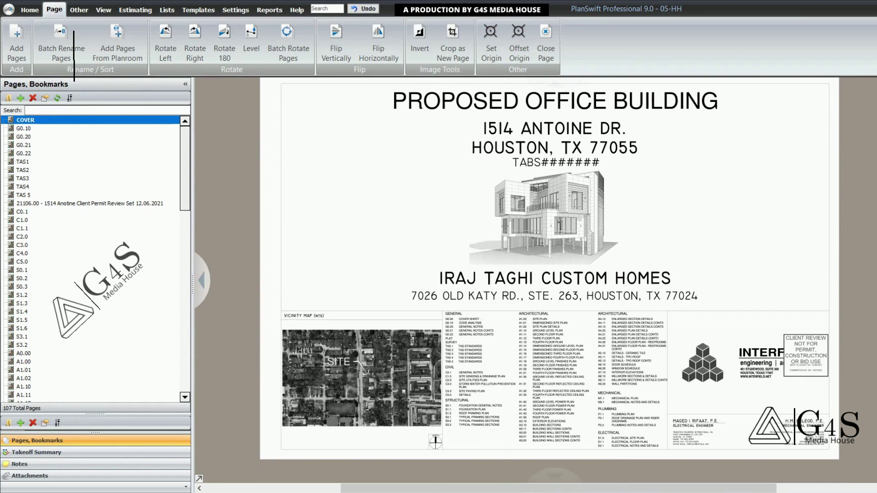
pyautogui.click(24, 129)
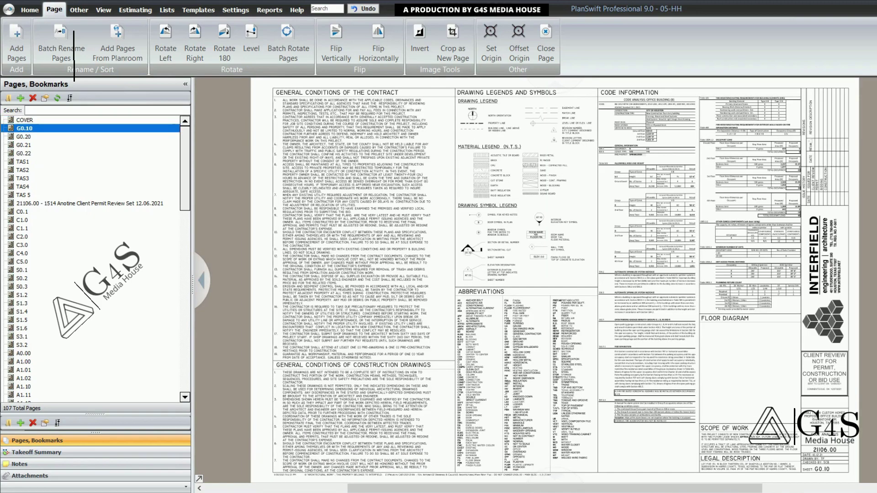
pyautogui.moveTo(757, 383); pyautogui.dragTo(743, 323)
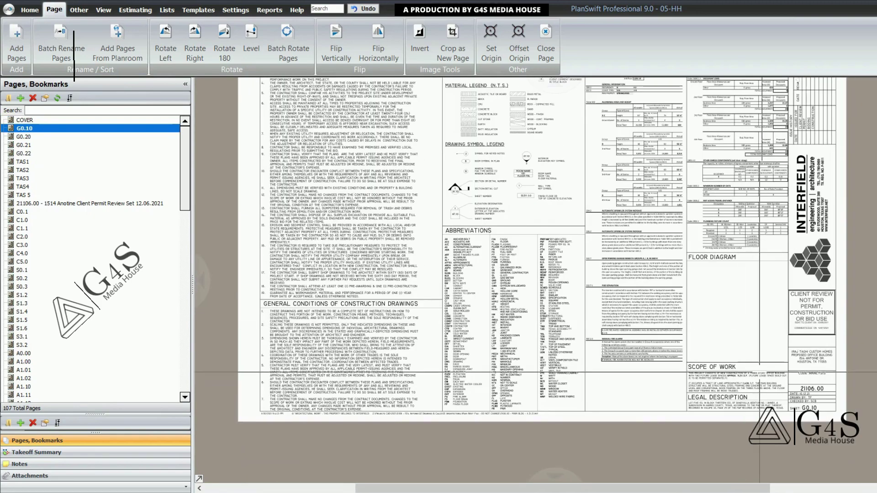
pyautogui.scroll(4, 762, 403)
pyautogui.moveTo(775, 400); pyautogui.dragTo(666, 381)
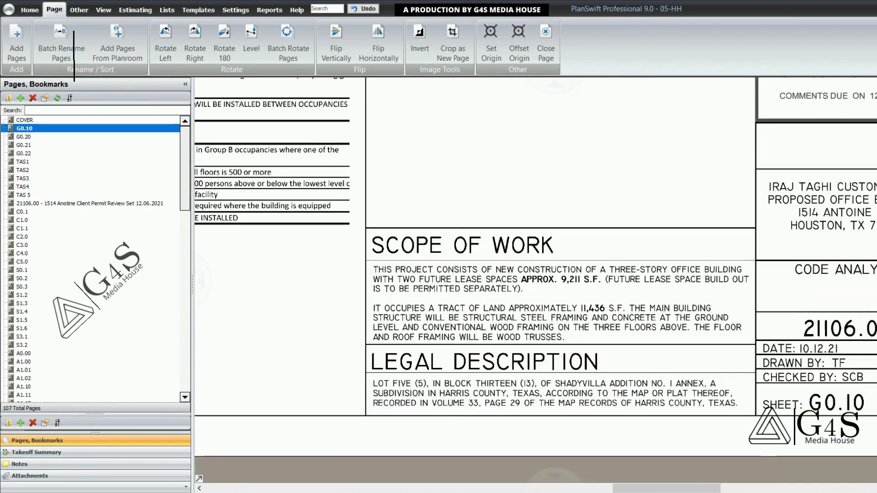
# Step: Examine the Scope of Work paragraphs on G0.10, covering the new construction, lease spaces, land area and structural framing
pyautogui.moveTo(360, 218); pyautogui.dragTo(754, 354)
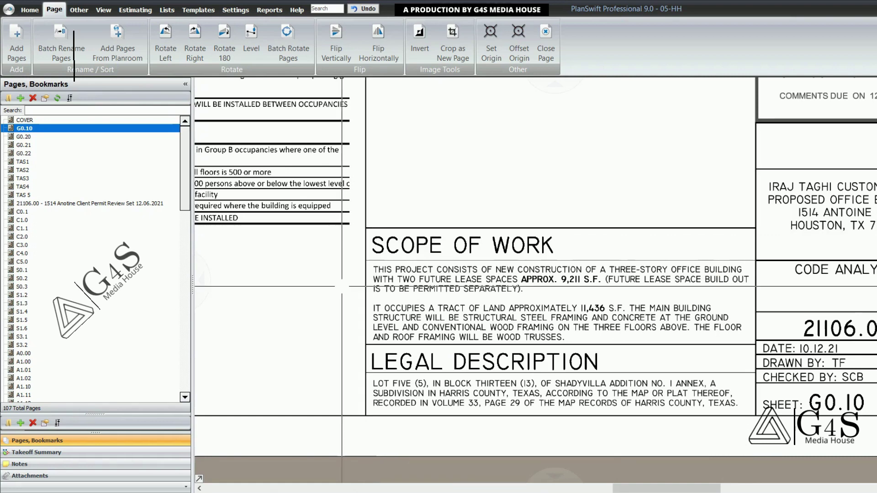
pyautogui.moveTo(494, 332); pyautogui.dragTo(475, 320)
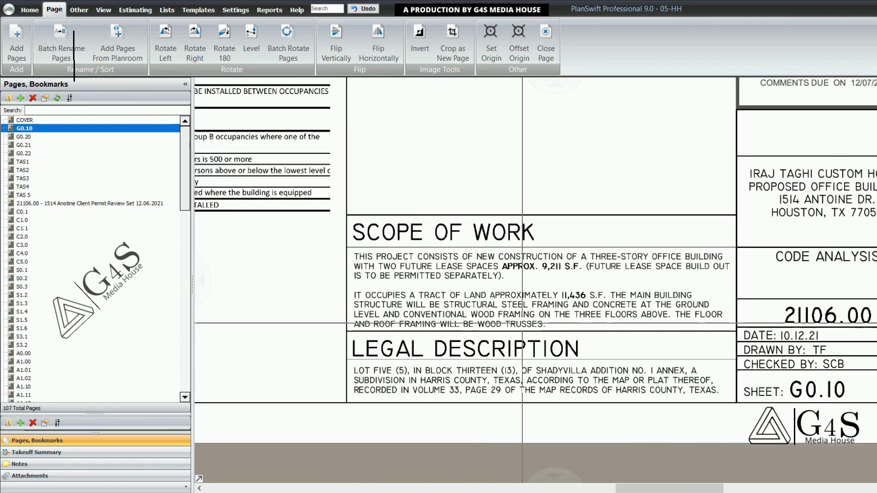
pyautogui.scroll(2, 288, 266)
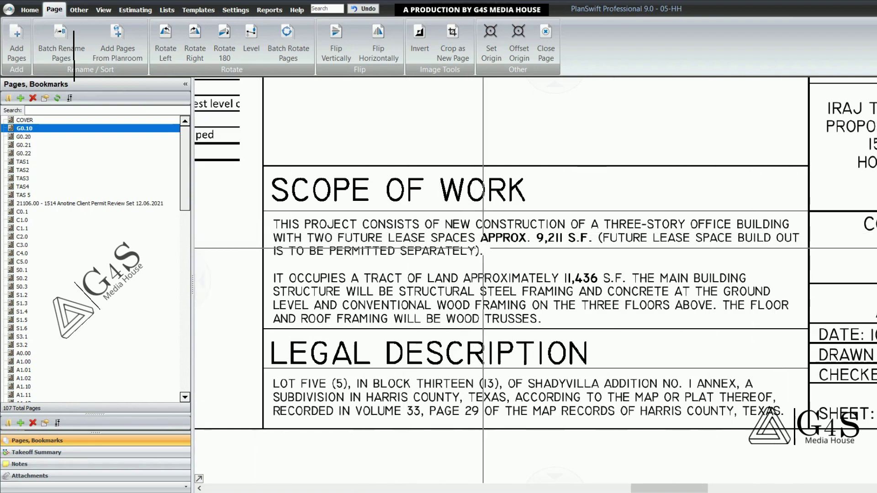
pyautogui.moveTo(523, 228); pyautogui.dragTo(588, 249)
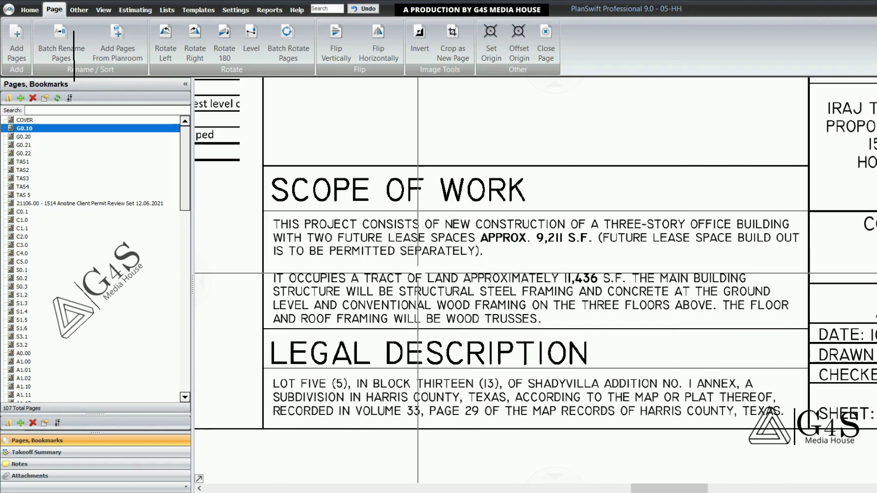
pyautogui.moveTo(597, 233); pyautogui.dragTo(797, 241)
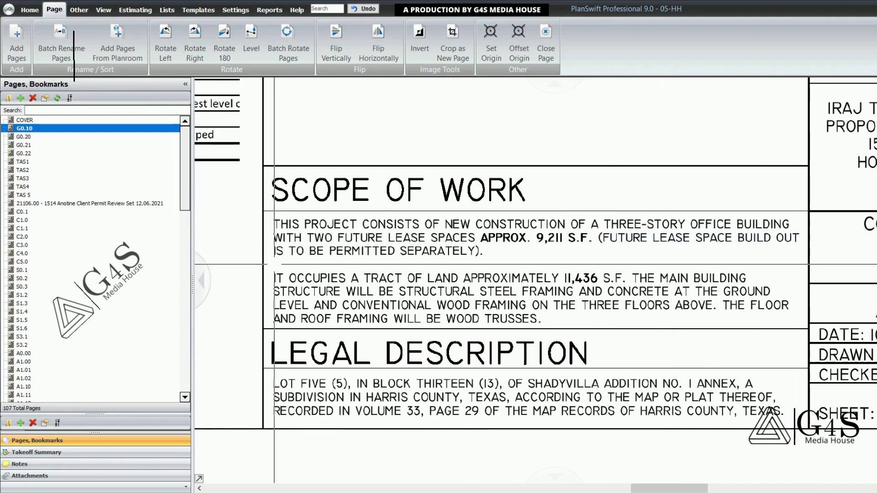
pyautogui.moveTo(264, 242); pyautogui.dragTo(500, 264)
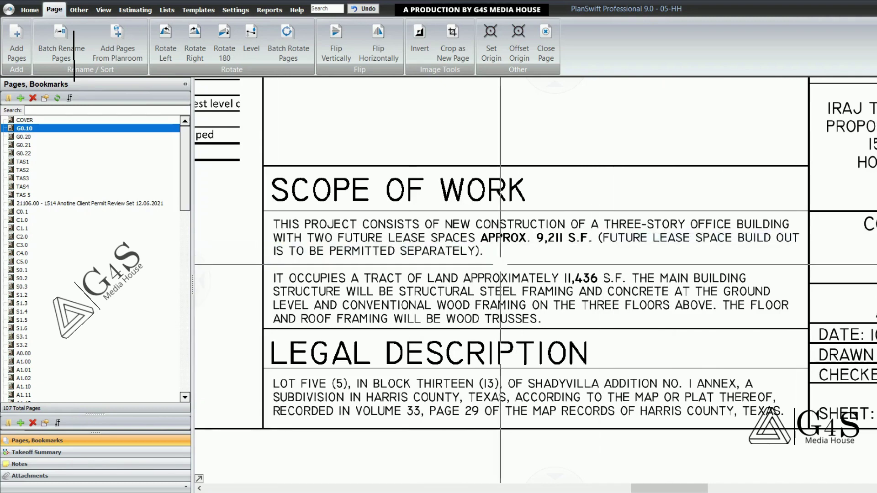
pyautogui.moveTo(357, 264); pyautogui.dragTo(254, 242)
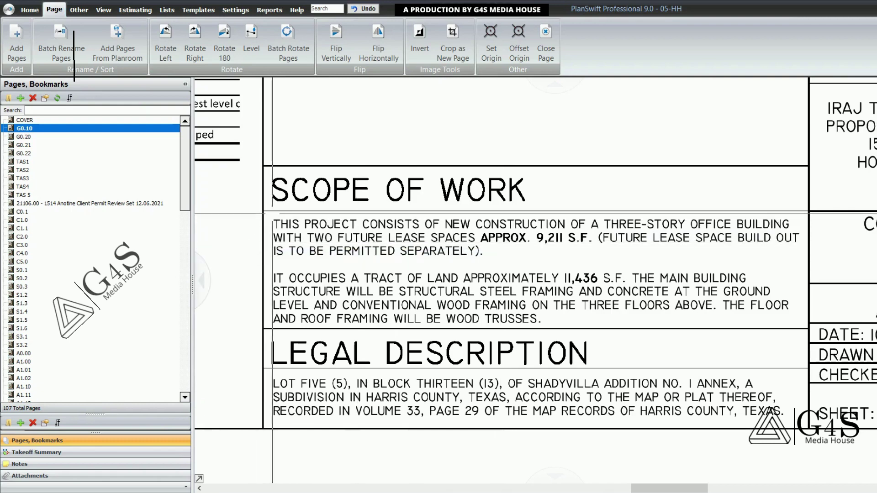
pyautogui.moveTo(273, 213); pyautogui.dragTo(812, 232)
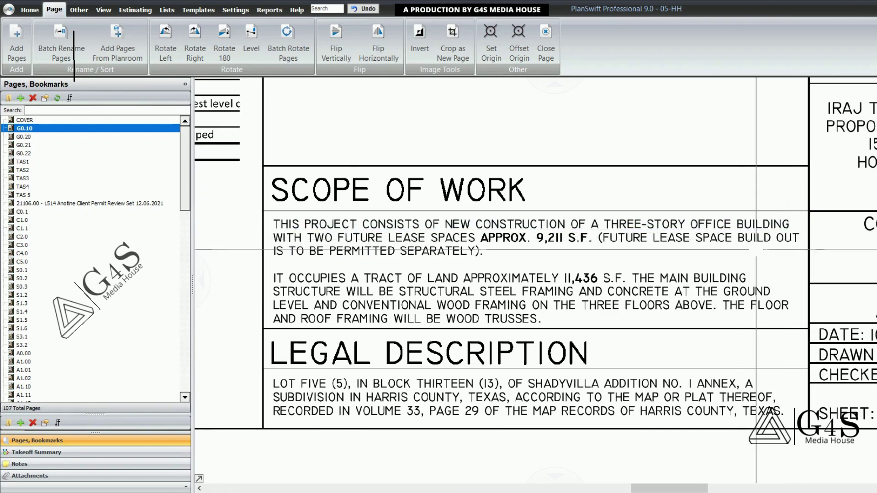
# Step: Examine the Abbreviations table on the G0.10 page, focusing on its first column of abbreviations and their meanings
pyautogui.scroll(-5, 757, 251)
pyautogui.scroll(4, 518, 247)
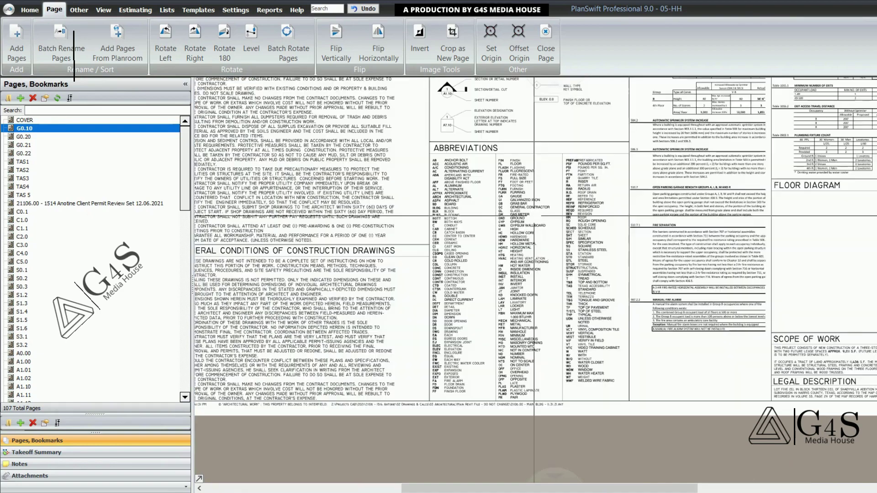
pyautogui.scroll(2, 476, 234)
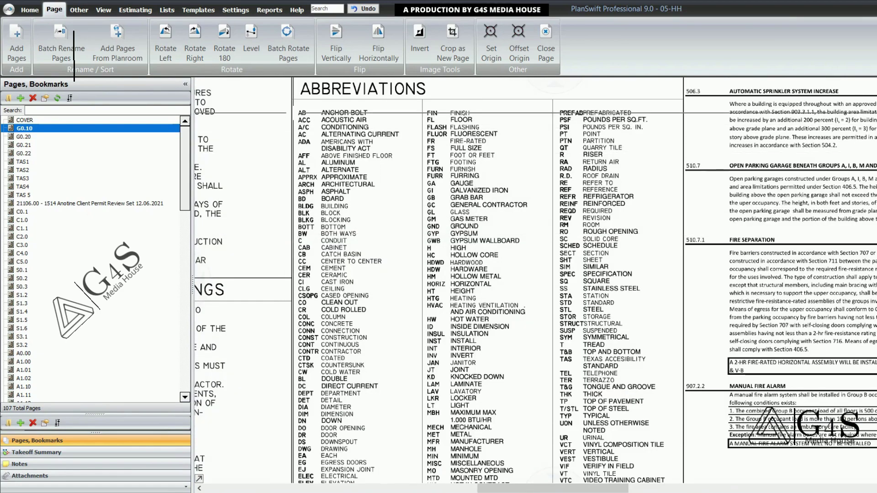
pyautogui.moveTo(288, 98); pyautogui.dragTo(308, 437)
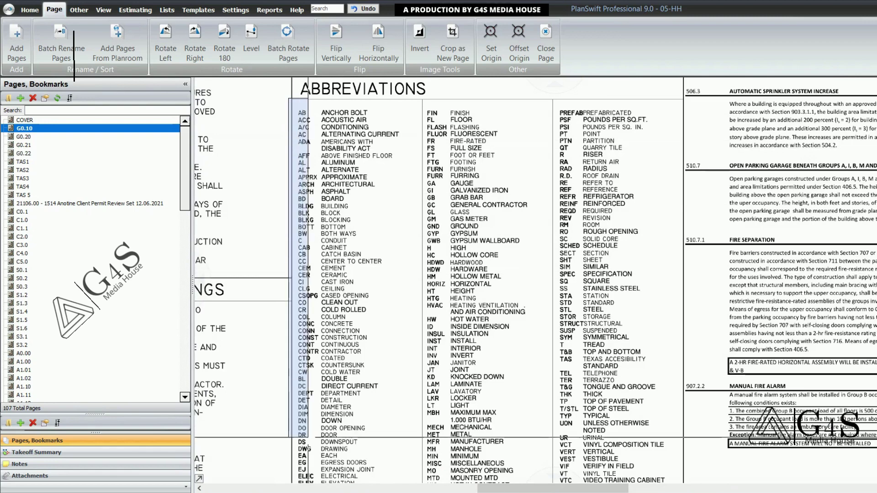
pyautogui.moveTo(308, 469); pyautogui.dragTo(306, 463)
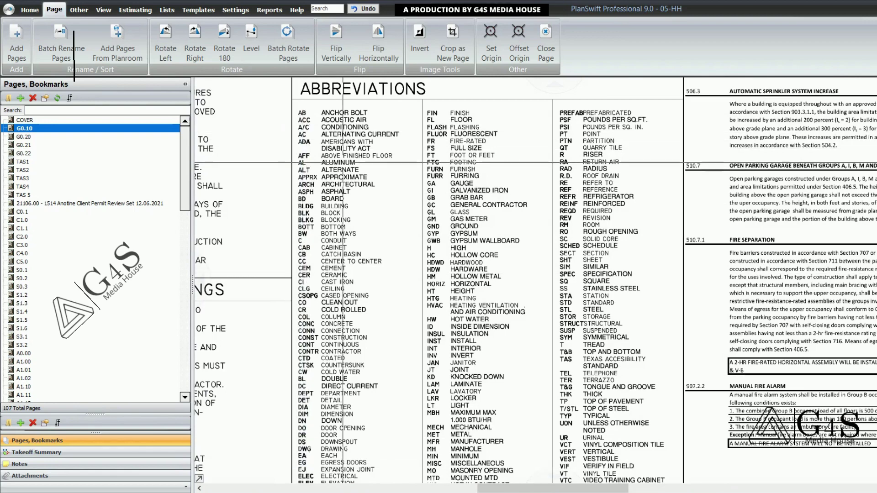
pyautogui.moveTo(331, 134); pyautogui.dragTo(357, 185)
pyautogui.scroll(2, 358, 185)
pyautogui.scroll(-1, 358, 185)
pyautogui.moveTo(310, 135); pyautogui.dragTo(411, 239)
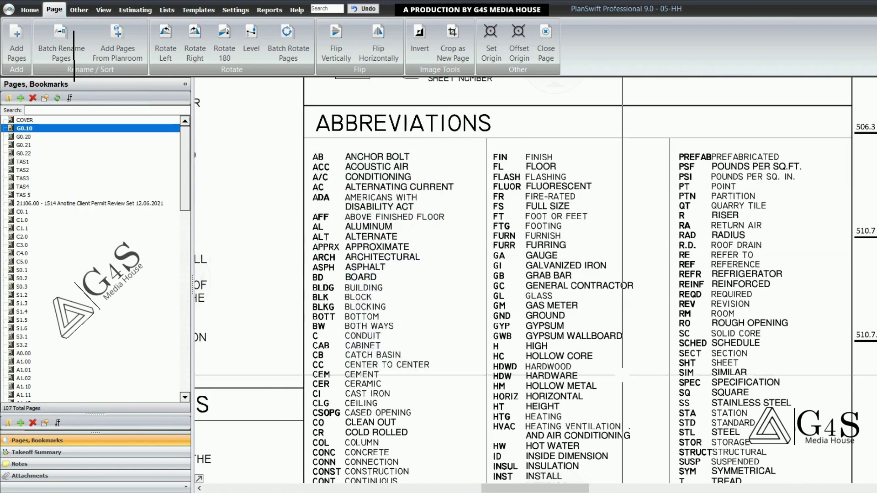
# Step: Survey the Drawing Legends and Symbols column on G0.10, including the drawing, material and drawing symbol legends
pyautogui.scroll(-3, 622, 376)
pyautogui.scroll(2, 603, 352)
pyautogui.scroll(-2, 597, 342)
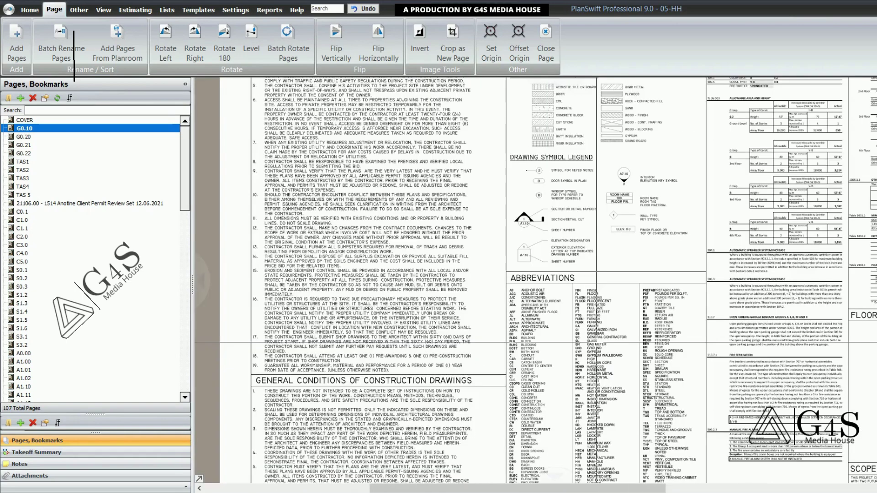
pyautogui.moveTo(610, 166)
pyautogui.mouseDown()
pyautogui.moveTo(585, 247)
pyautogui.moveTo(535, 319)
pyautogui.mouseUp()
pyautogui.scroll(3, 615, 386)
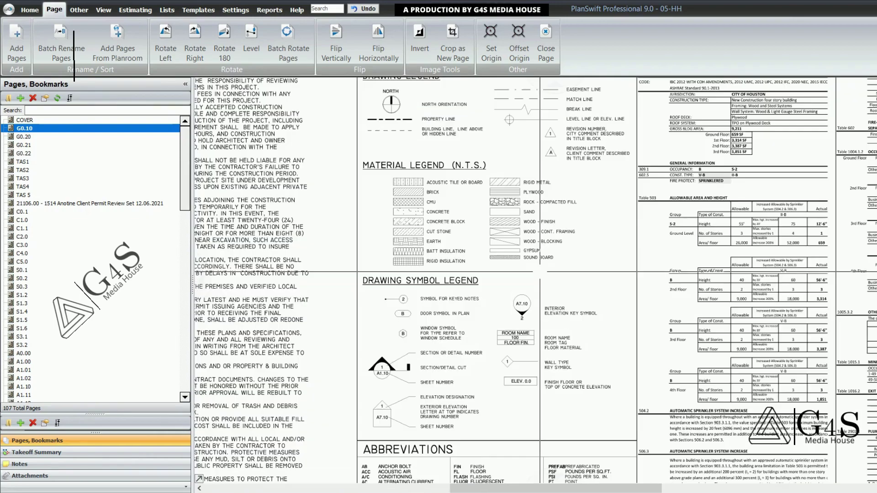
pyautogui.moveTo(549, 224); pyautogui.dragTo(538, 263)
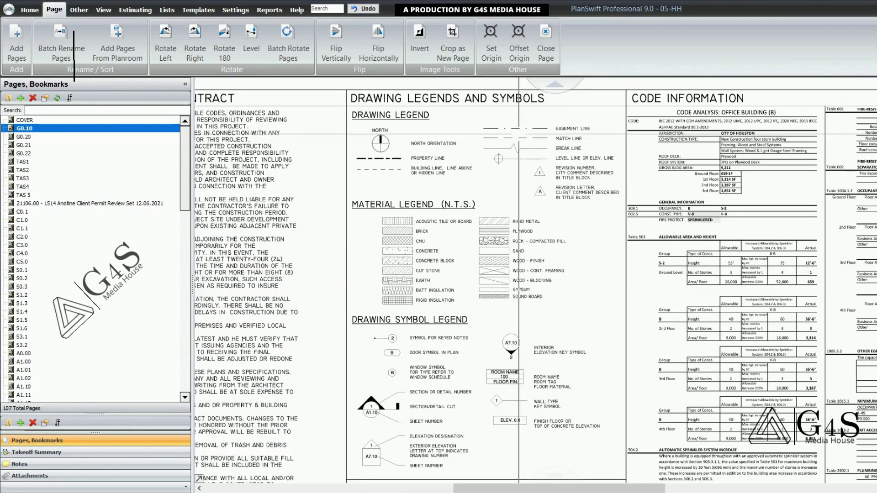
pyautogui.scroll(2, 457, 214)
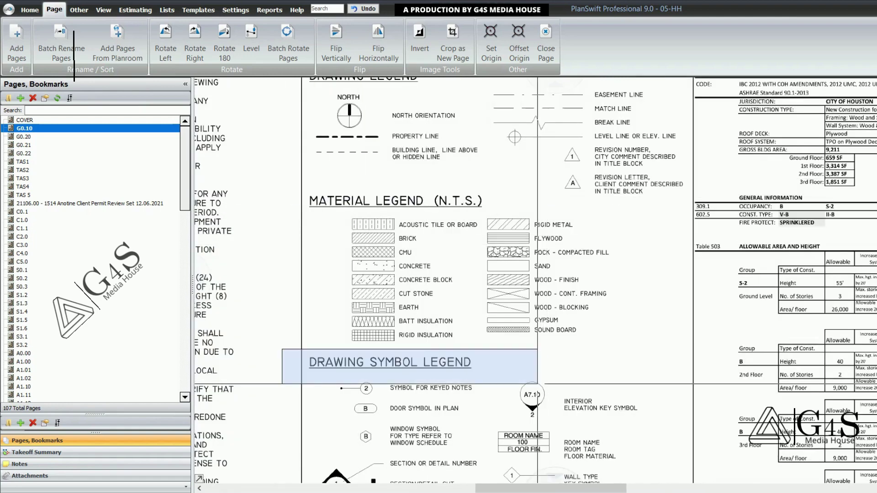
pyautogui.moveTo(548, 288); pyautogui.dragTo(543, 336)
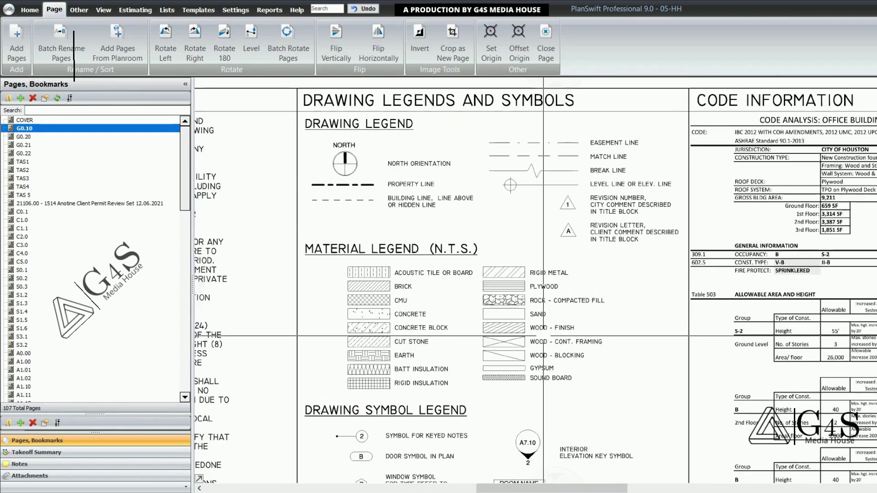
pyautogui.scroll(2, 412, 295)
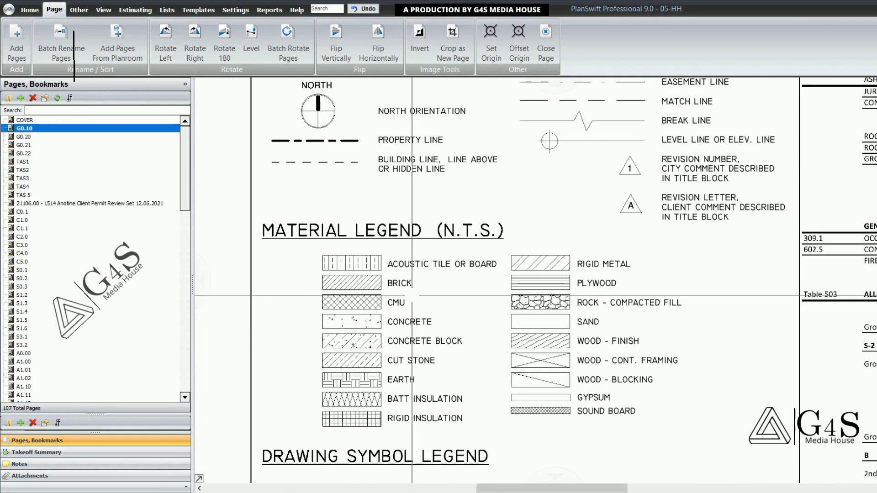
# Step: Examine the Material Legend hatch patterns closely, including acoustic tile, CMU and concrete
pyautogui.moveTo(313, 255); pyautogui.dragTo(617, 268)
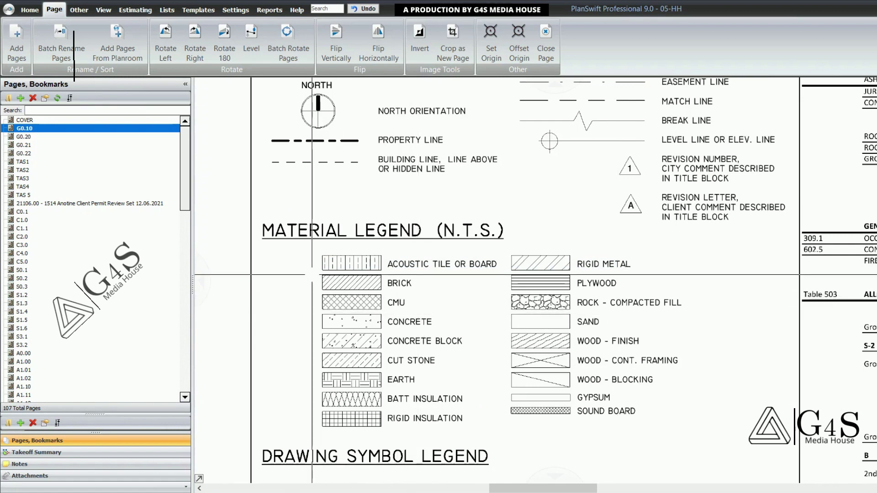
pyautogui.scroll(1, 339, 316)
pyautogui.moveTo(345, 341); pyautogui.dragTo(345, 297)
pyautogui.moveTo(307, 180)
pyautogui.mouseDown()
pyautogui.moveTo(345, 241)
pyautogui.moveTo(566, 421)
pyautogui.mouseUp()
pyautogui.scroll(2, 321, 217)
pyautogui.moveTo(293, 206)
pyautogui.mouseDown()
pyautogui.moveTo(472, 254)
pyautogui.moveTo(626, 257)
pyautogui.mouseUp()
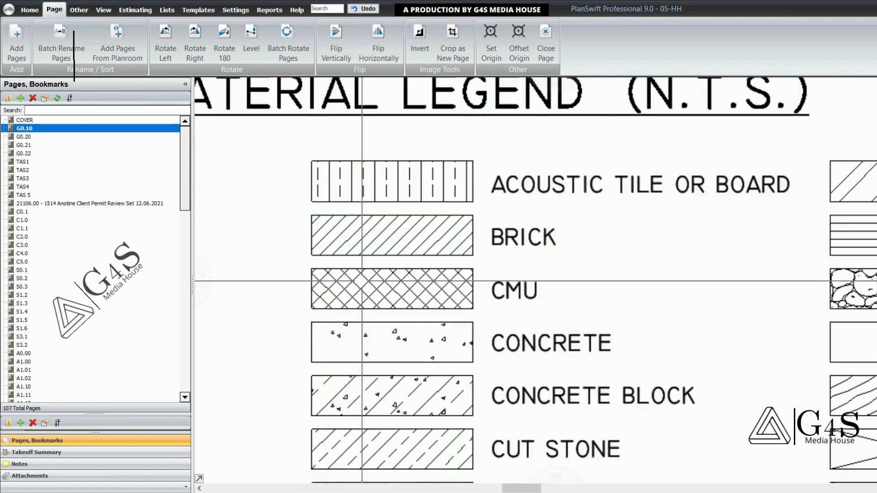
pyautogui.moveTo(302, 269)
pyautogui.mouseDown()
pyautogui.moveTo(471, 316)
pyautogui.moveTo(584, 315)
pyautogui.mouseUp()
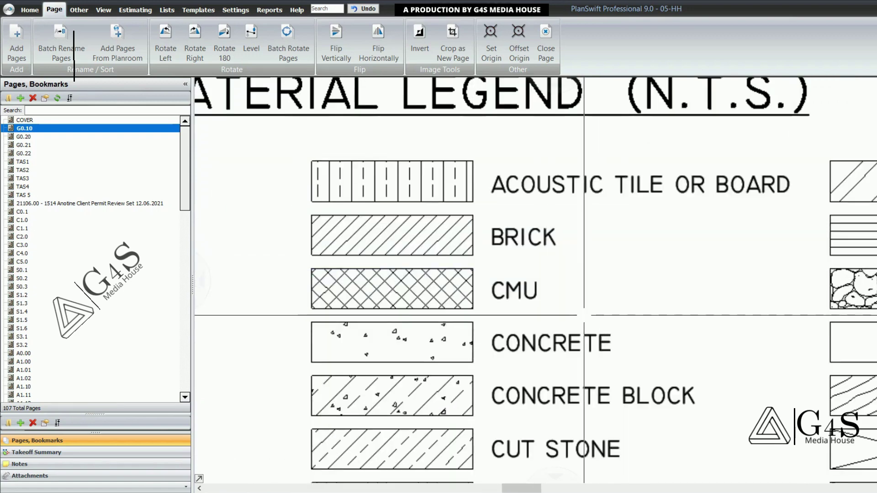
pyautogui.scroll(-2, 584, 315)
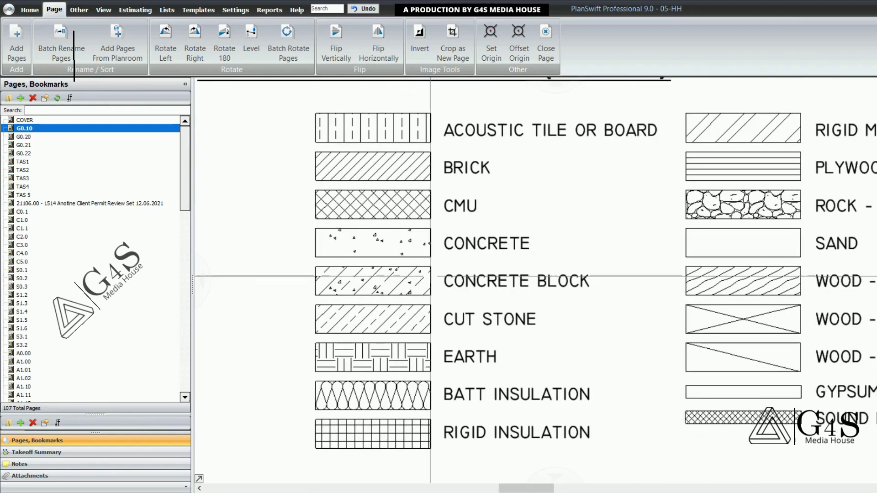
pyautogui.moveTo(308, 227)
pyautogui.mouseDown()
pyautogui.moveTo(435, 256)
pyautogui.moveTo(567, 256)
pyautogui.mouseUp()
pyautogui.scroll(-2, 534, 402)
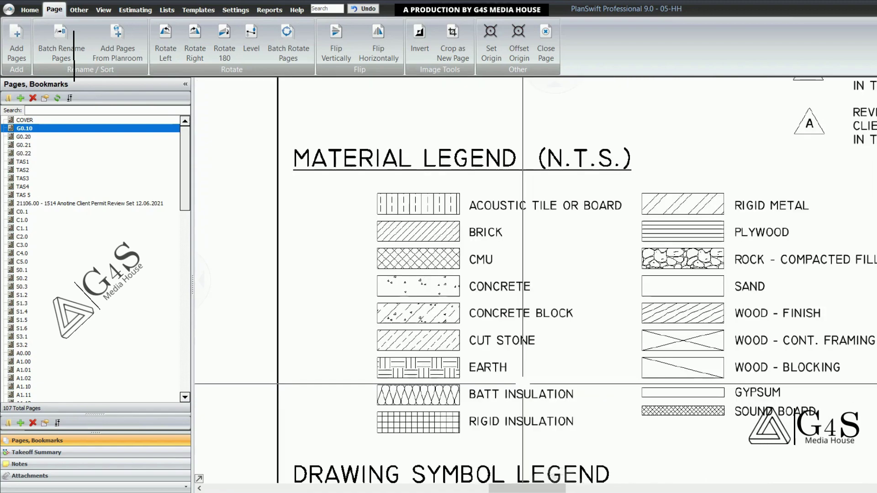
# Step: Examine the keyed notes, door and window symbols with their descriptions in the Drawing Symbol Legend
pyautogui.moveTo(589, 446)
pyautogui.mouseDown()
pyautogui.moveTo(562, 289)
pyautogui.moveTo(564, 204)
pyautogui.mouseUp()
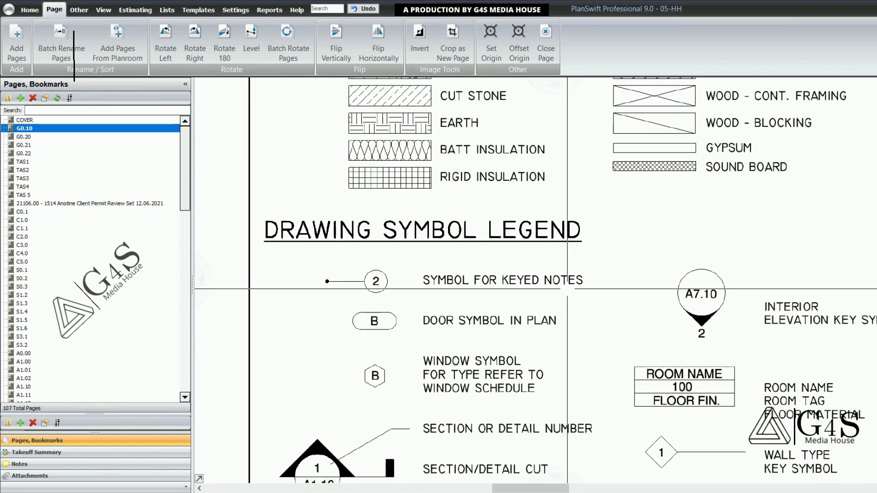
pyautogui.scroll(-3, 594, 362)
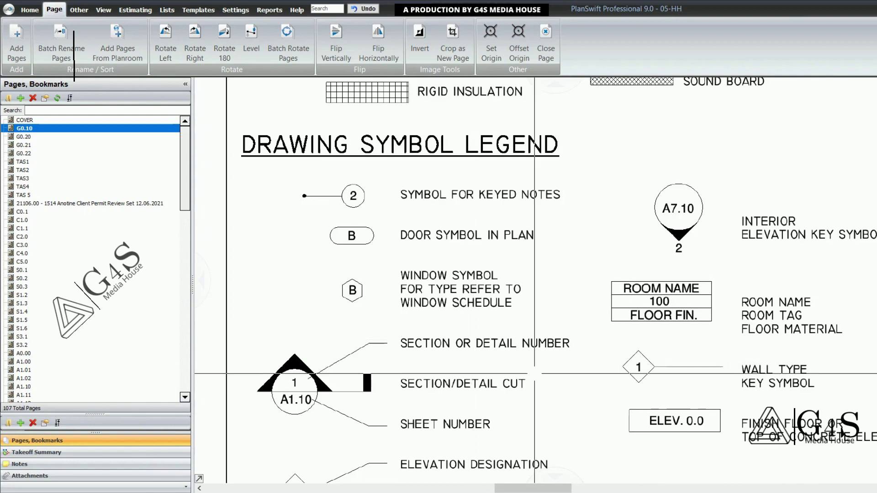
pyautogui.moveTo(532, 388); pyautogui.dragTo(509, 359)
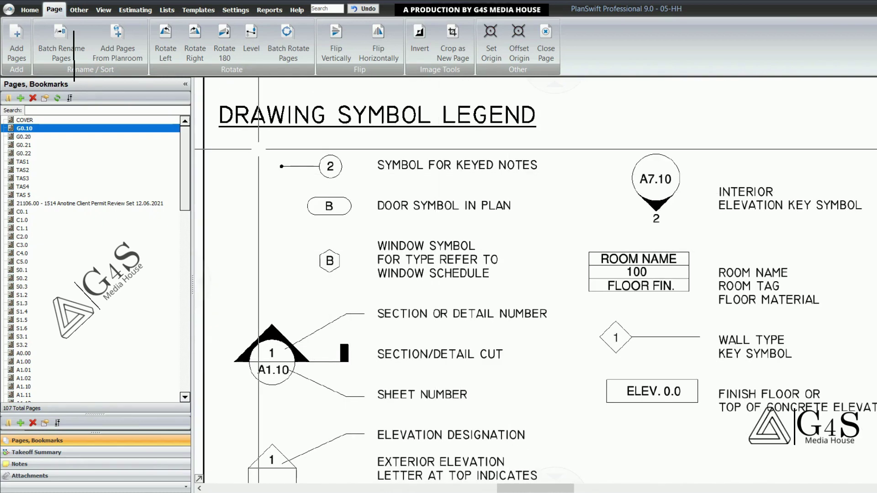
pyautogui.moveTo(271, 154)
pyautogui.mouseDown()
pyautogui.moveTo(374, 177)
pyautogui.moveTo(534, 180)
pyautogui.mouseUp()
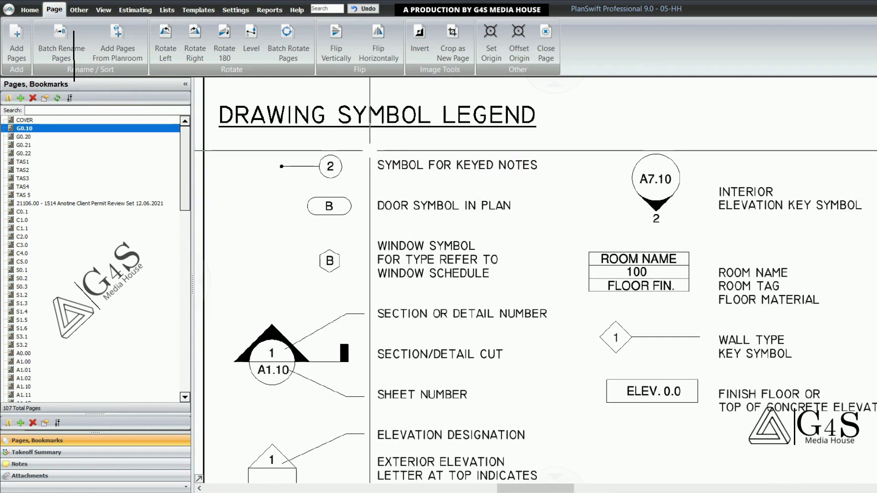
pyautogui.moveTo(370, 150); pyautogui.dragTo(553, 172)
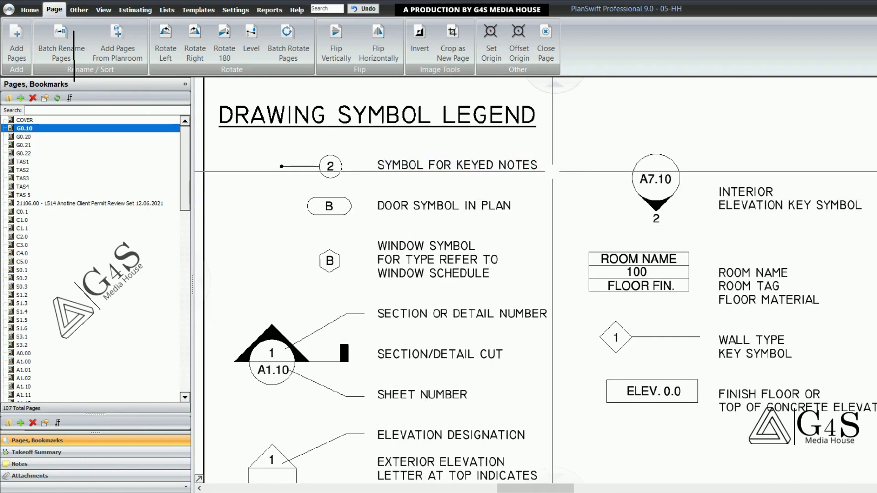
pyautogui.moveTo(302, 192); pyautogui.dragTo(531, 223)
pyautogui.moveTo(312, 244); pyautogui.dragTo(348, 278)
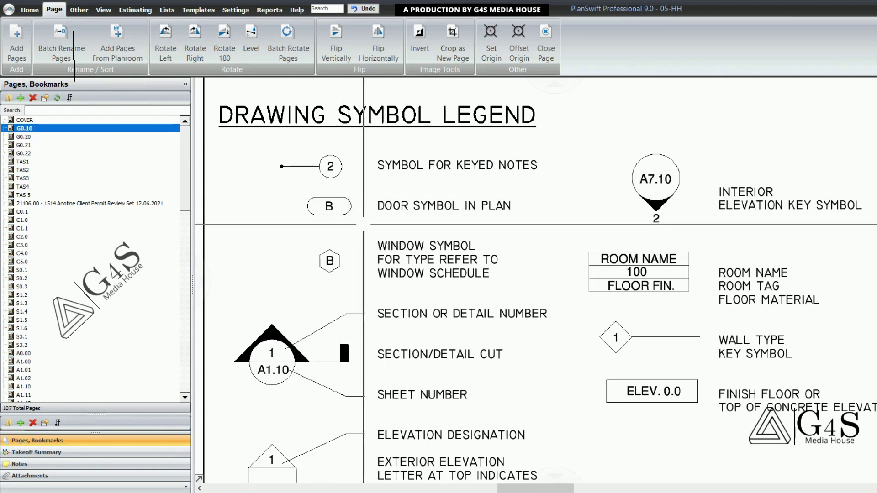
pyautogui.moveTo(363, 224); pyautogui.dragTo(520, 288)
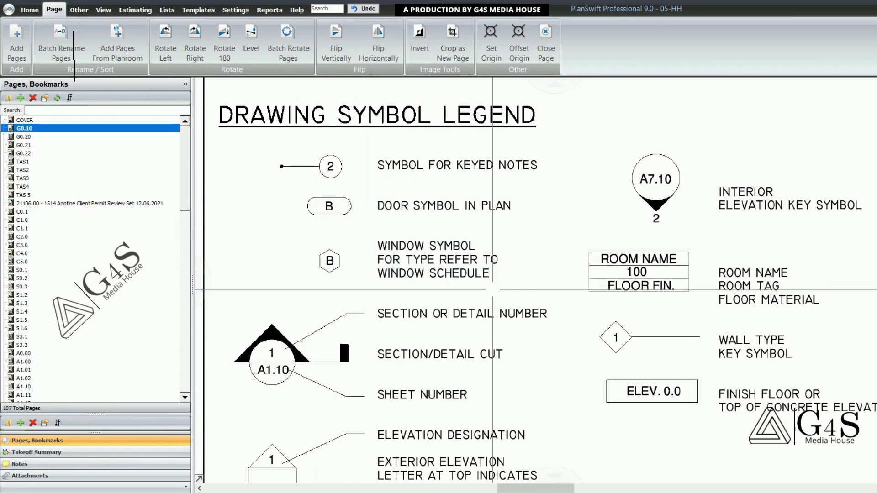
pyautogui.scroll(-3, 493, 290)
pyautogui.moveTo(370, 161); pyautogui.dragTo(508, 210)
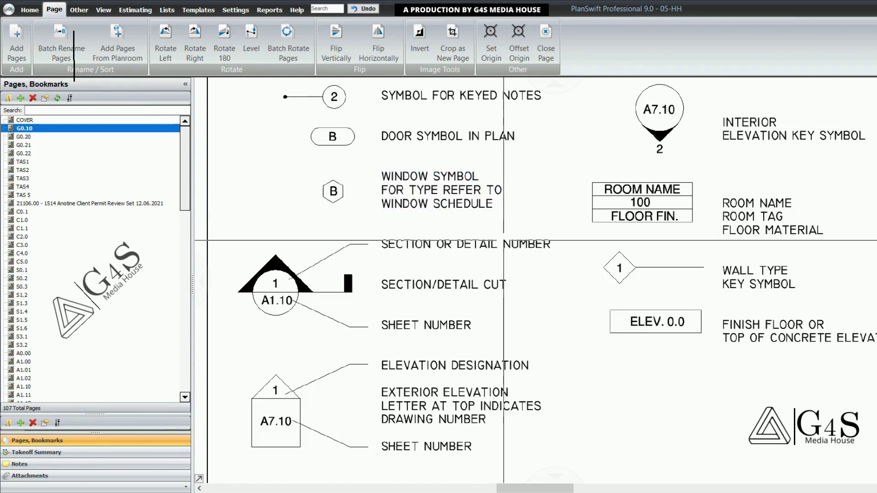
# Step: Examine the section/detail cut symbol in the Drawing Symbol Legend, including its detail and sheet number labels
pyautogui.scroll(-2, 496, 328)
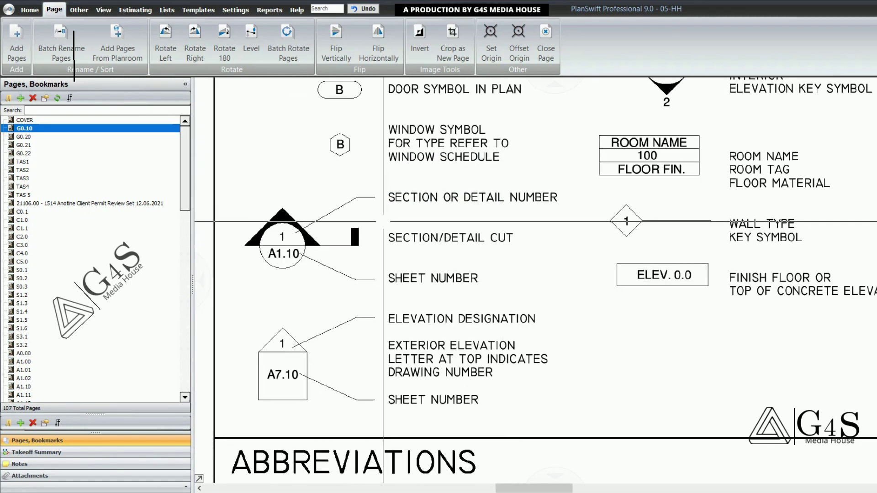
pyautogui.scroll(-2, 383, 222)
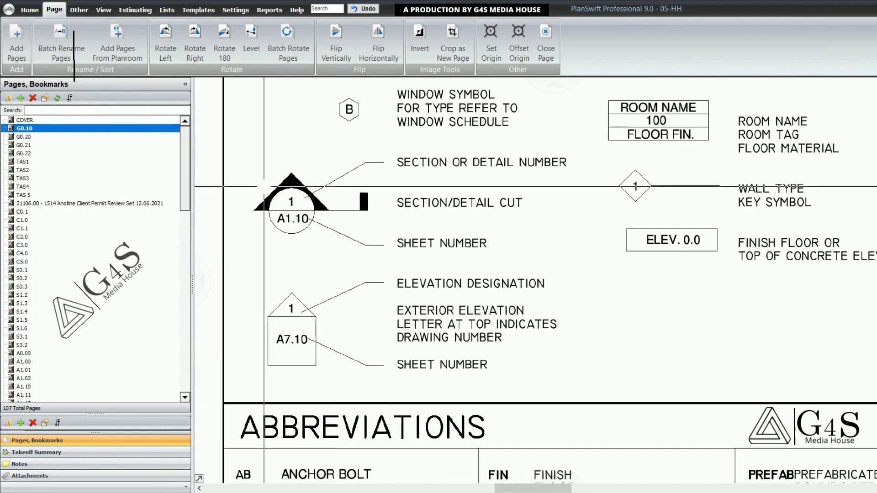
pyautogui.moveTo(253, 159); pyautogui.dragTo(354, 222)
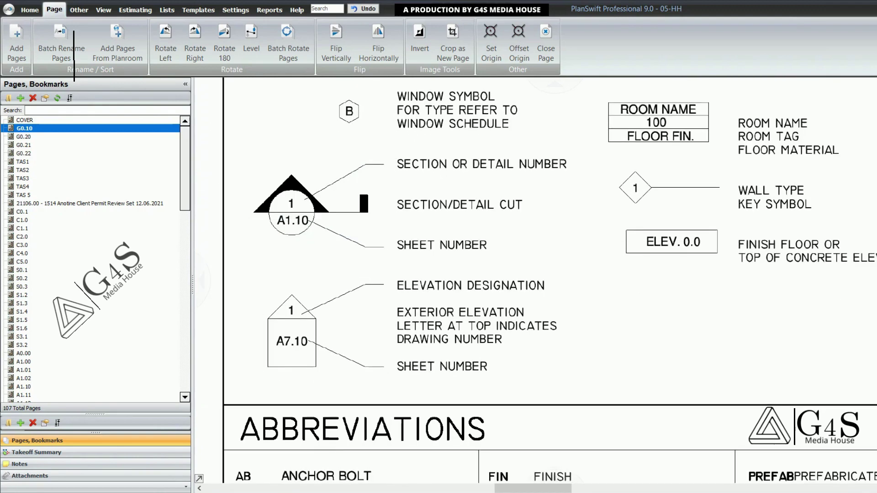
# Step: Review the section/detail cut symbol's upper detail number and lower sheet number in the Drawing Symbol Legend
pyautogui.scroll(1, 273, 215)
pyautogui.moveTo(237, 196); pyautogui.dragTo(379, 258)
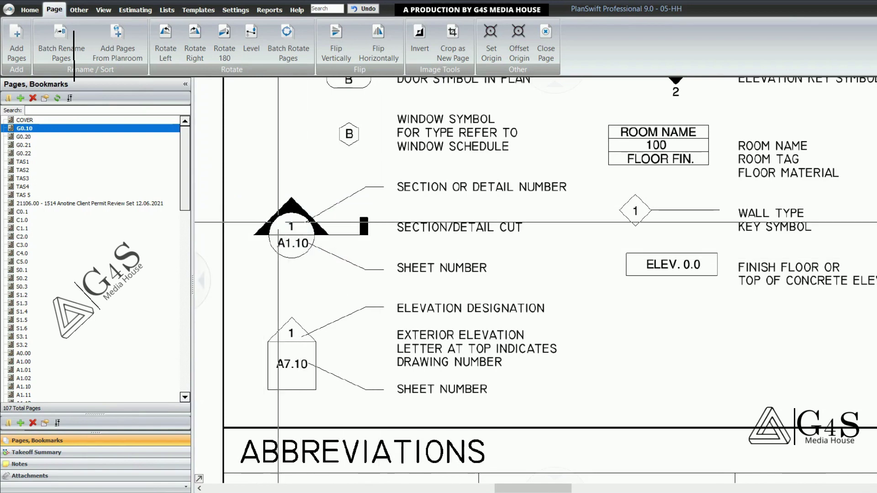
pyautogui.moveTo(275, 211); pyautogui.dragTo(307, 234)
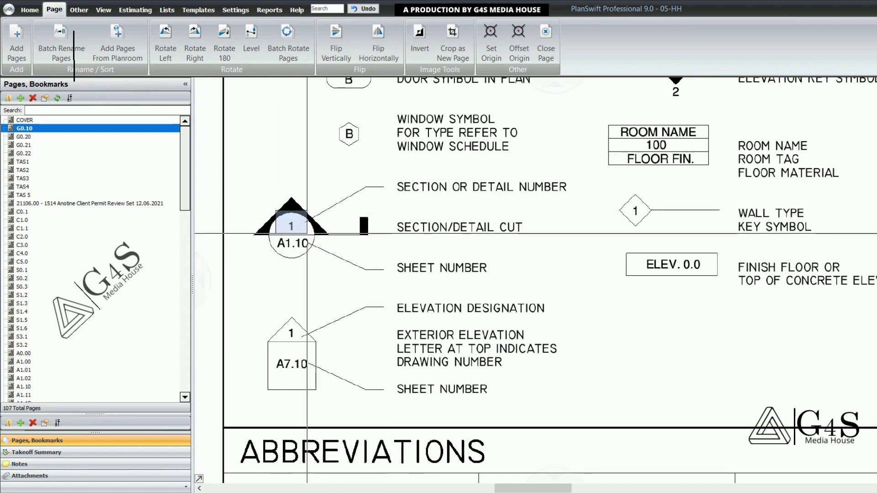
pyautogui.moveTo(273, 208); pyautogui.dragTo(325, 257)
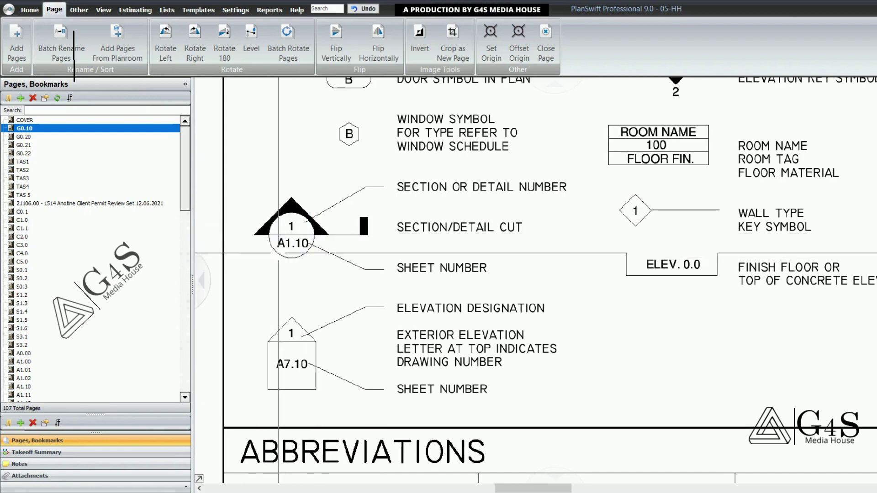
pyautogui.moveTo(271, 235); pyautogui.dragTo(323, 259)
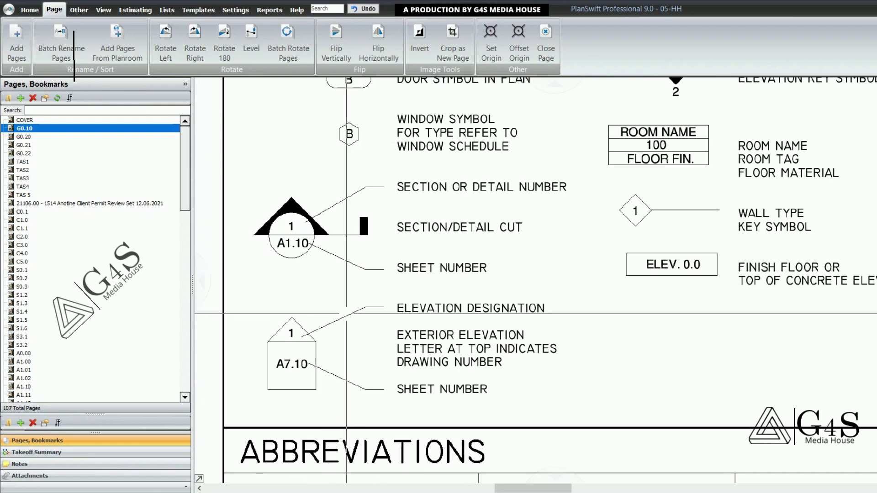
# Step: Examine the exterior elevation symbol in the Drawing Symbol Legend, including its elevation designation and sheet number
pyautogui.scroll(-3, 346, 314)
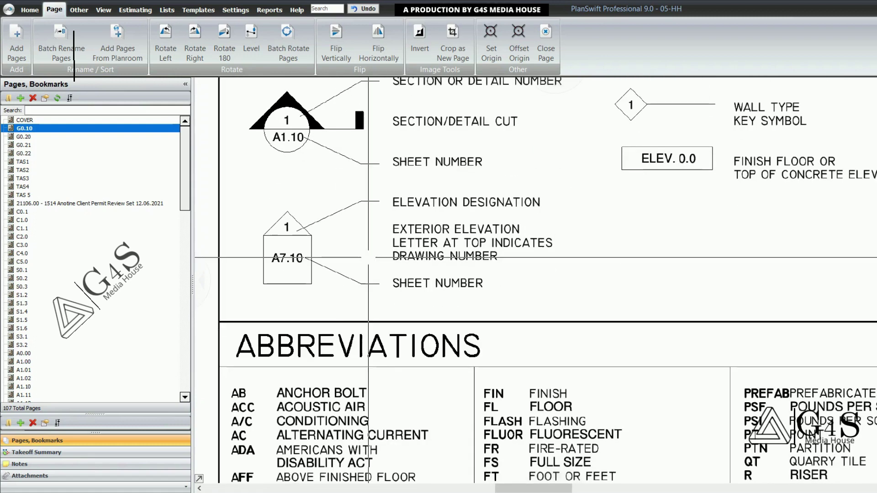
pyautogui.moveTo(240, 206); pyautogui.dragTo(343, 306)
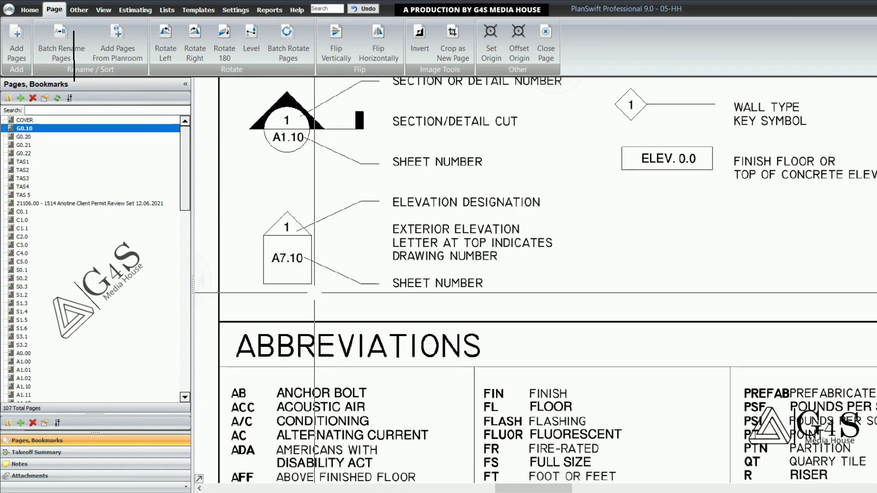
pyautogui.moveTo(261, 245); pyautogui.dragTo(316, 274)
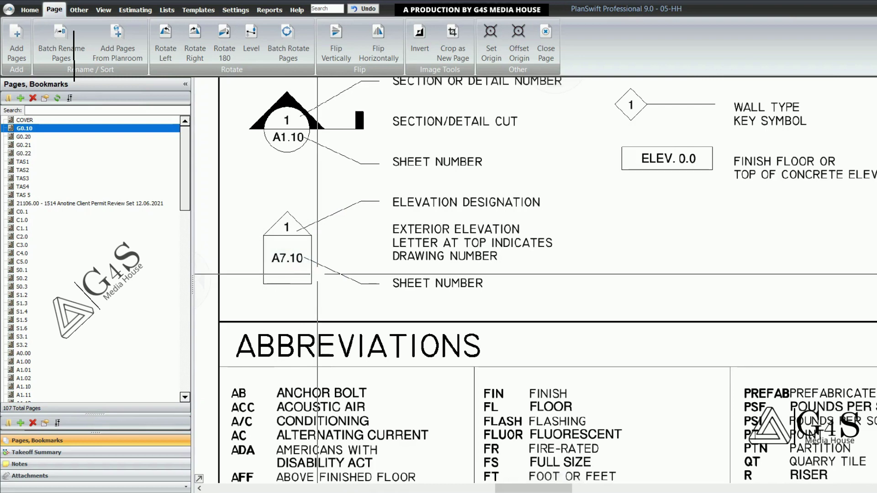
pyautogui.moveTo(273, 213); pyautogui.dragTo(299, 236)
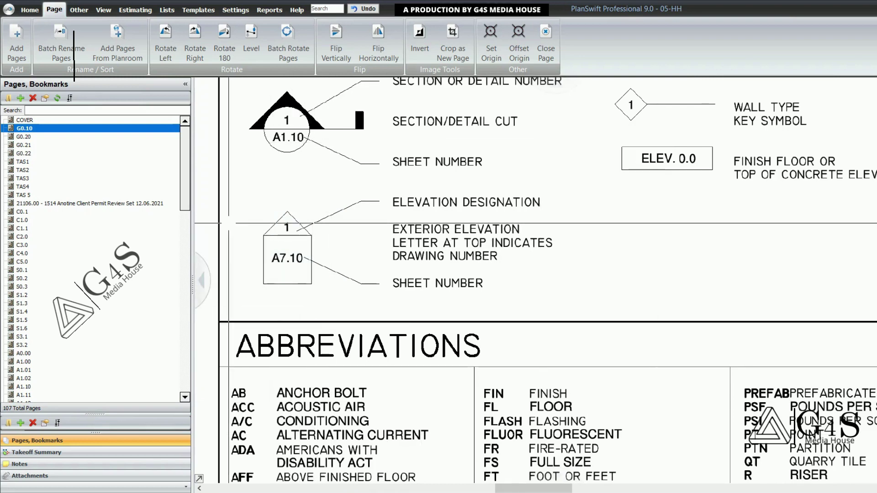
pyautogui.moveTo(301, 268); pyautogui.dragTo(308, 320)
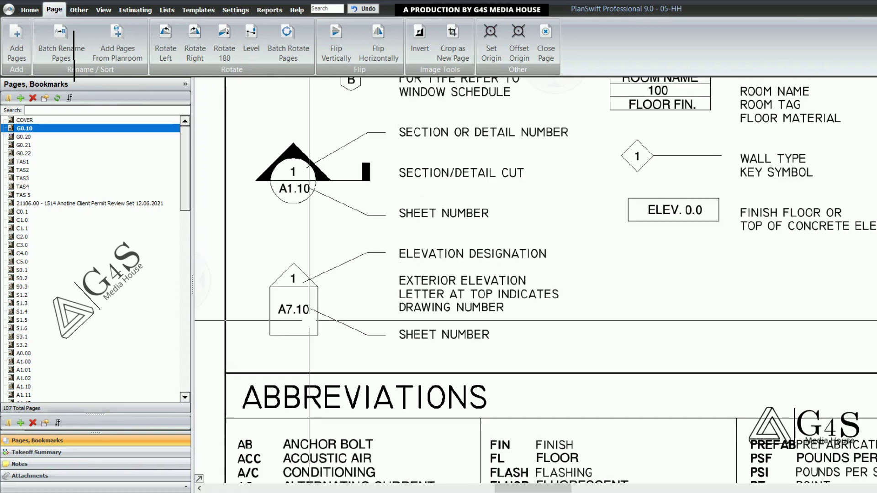
pyautogui.moveTo(277, 261); pyautogui.dragTo(345, 330)
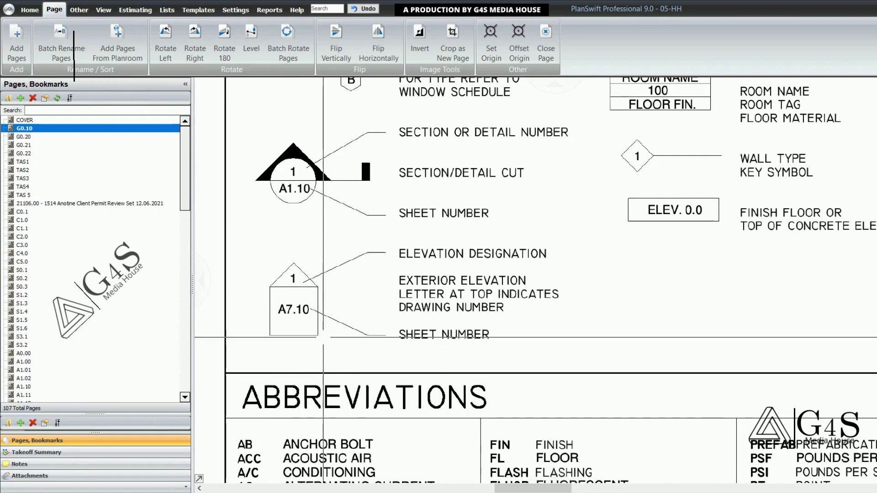
# Step: Examine the interior elevation key symbol in the Drawing Symbol Legend, including its sheet number and the number below the arrow
pyautogui.scroll(-1, 323, 337)
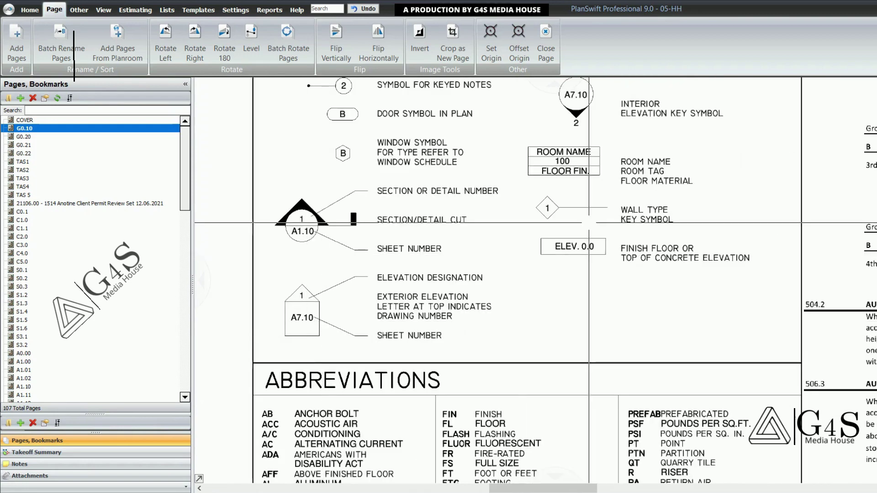
pyautogui.moveTo(605, 152)
pyautogui.mouseDown()
pyautogui.moveTo(533, 278)
pyautogui.moveTo(550, 258)
pyautogui.mouseUp()
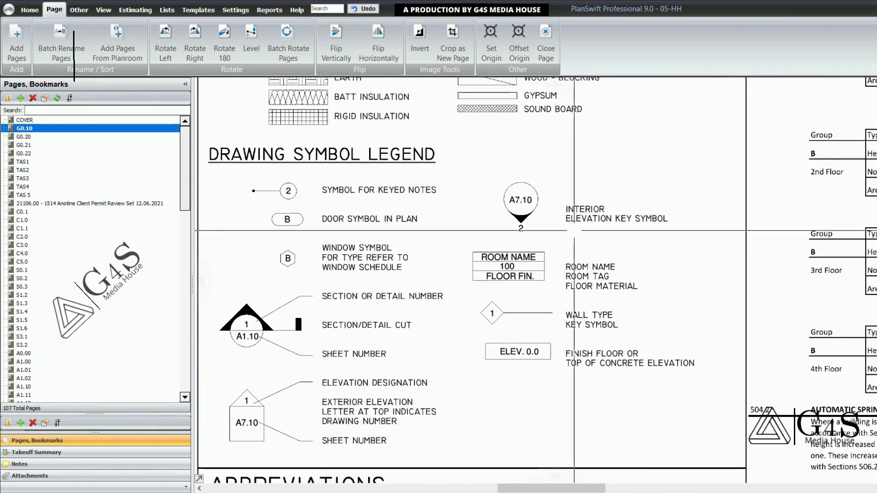
pyautogui.moveTo(671, 233); pyautogui.dragTo(662, 268)
pyautogui.scroll(1, 662, 268)
pyautogui.moveTo(420, 190); pyautogui.dragTo(500, 274)
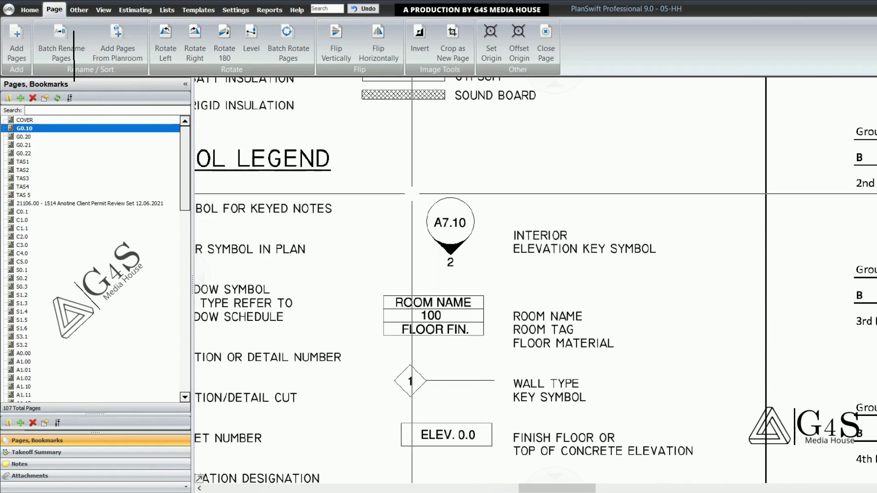
pyautogui.moveTo(412, 193); pyautogui.dragTo(692, 287)
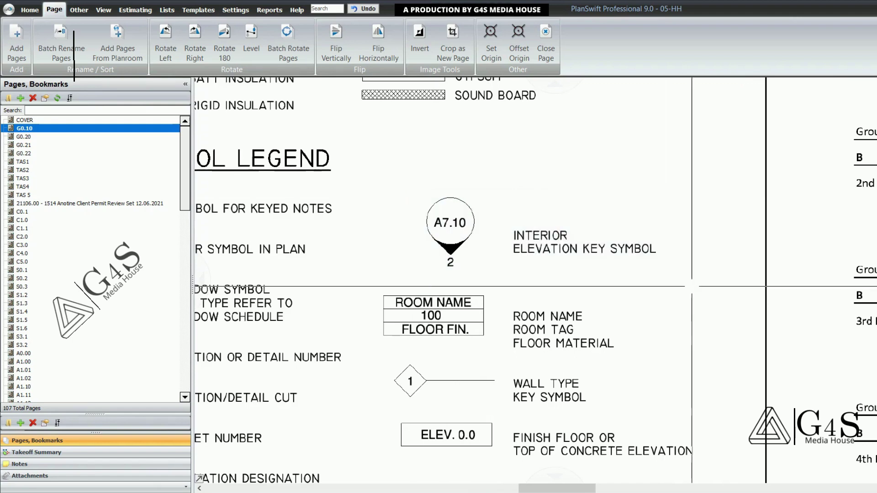
pyautogui.moveTo(676, 317); pyautogui.dragTo(681, 278)
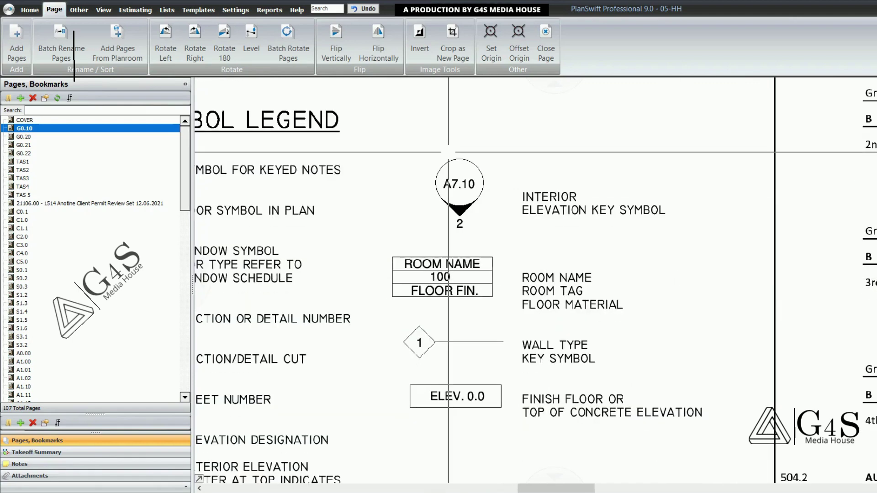
pyautogui.moveTo(429, 156); pyautogui.dragTo(496, 201)
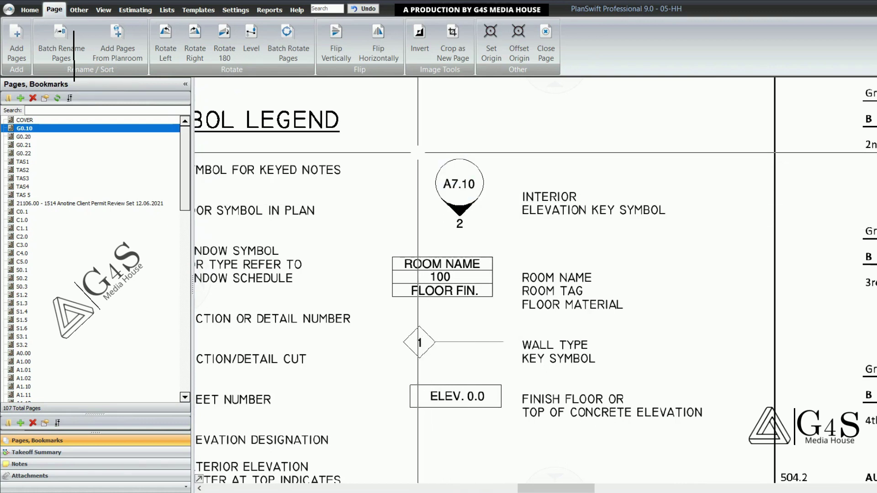
pyautogui.moveTo(418, 153); pyautogui.dragTo(494, 210)
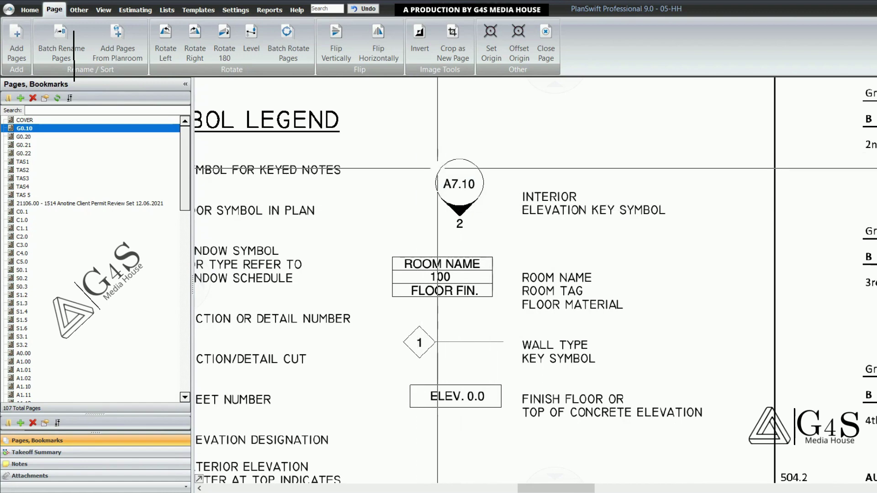
pyautogui.moveTo(438, 168); pyautogui.dragTo(484, 197)
pyautogui.moveTo(440, 215); pyautogui.dragTo(478, 236)
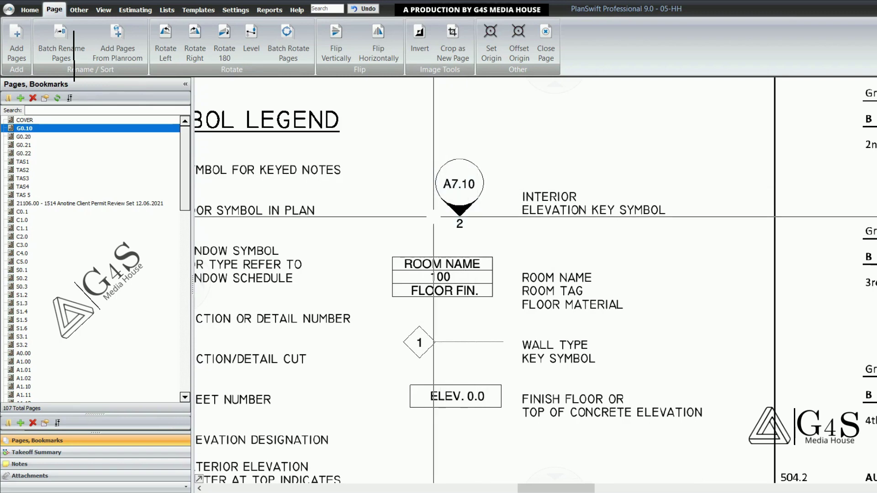
pyautogui.moveTo(440, 168); pyautogui.dragTo(487, 202)
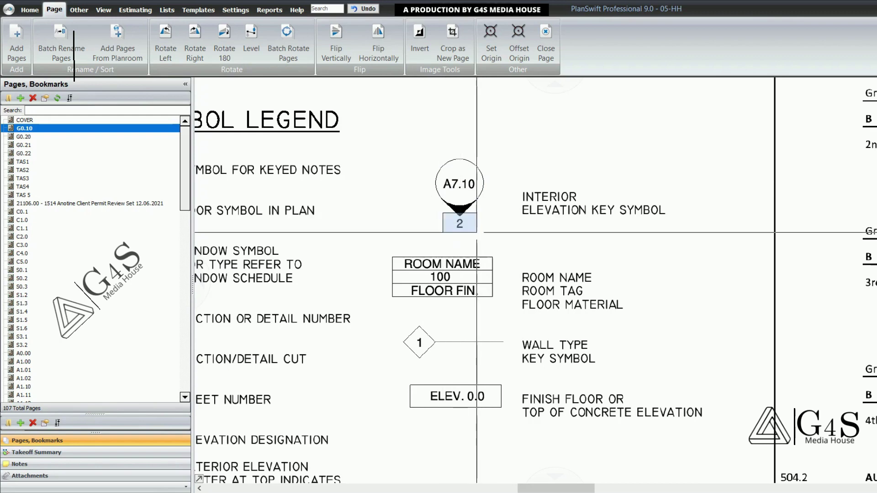
# Step: Examine the room tag symbol in the Drawing Symbol Legend, covering its room name, room number and floor finish rows
pyautogui.scroll(-2, 494, 233)
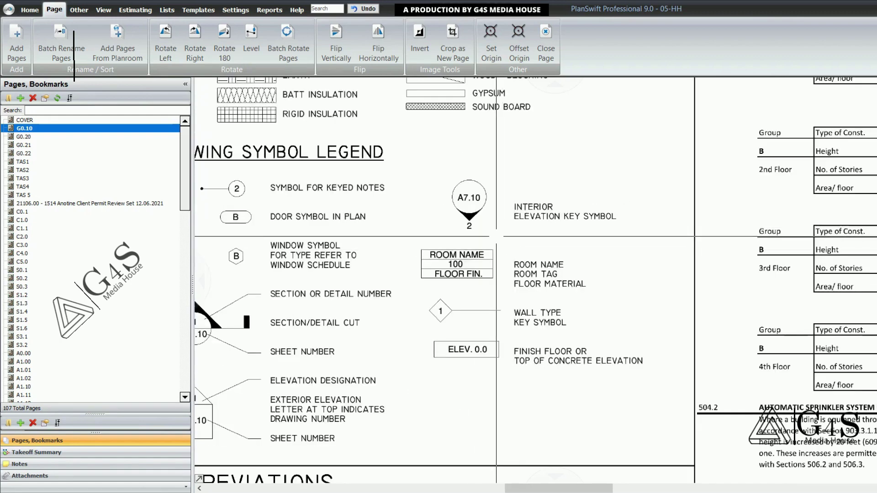
pyautogui.moveTo(504, 248); pyautogui.dragTo(500, 205)
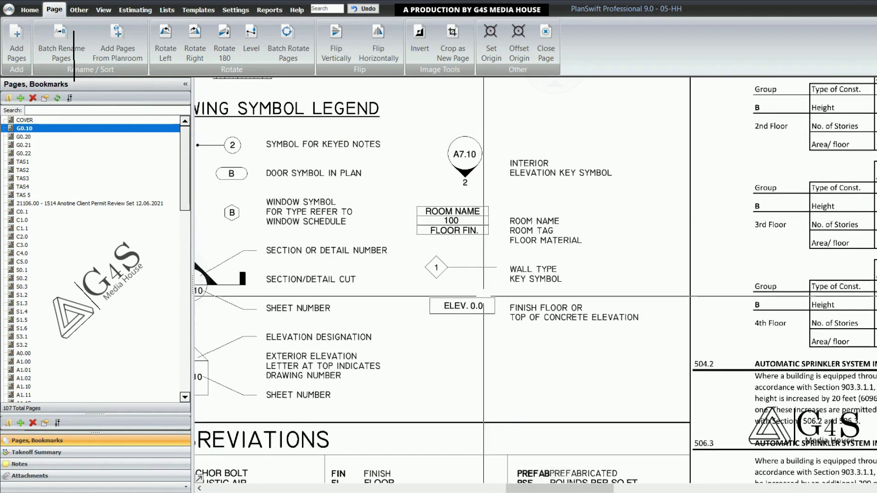
pyautogui.moveTo(650, 338); pyautogui.dragTo(648, 379)
pyautogui.scroll(2, 535, 303)
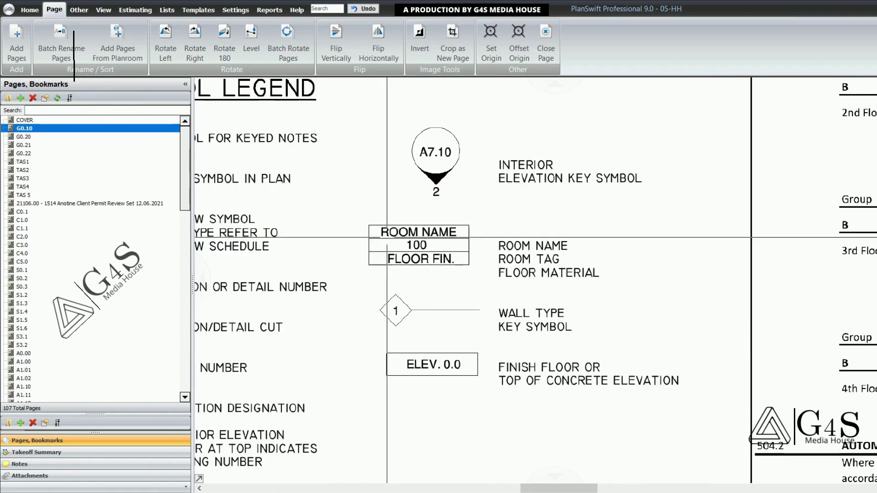
pyautogui.moveTo(364, 221)
pyautogui.mouseDown()
pyautogui.moveTo(553, 263)
pyautogui.moveTo(613, 288)
pyautogui.mouseUp()
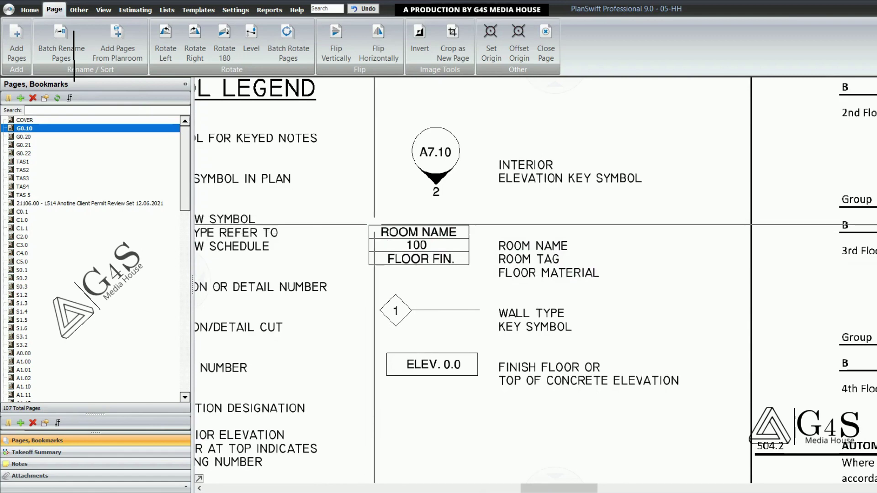
pyautogui.moveTo(374, 225); pyautogui.dragTo(470, 235)
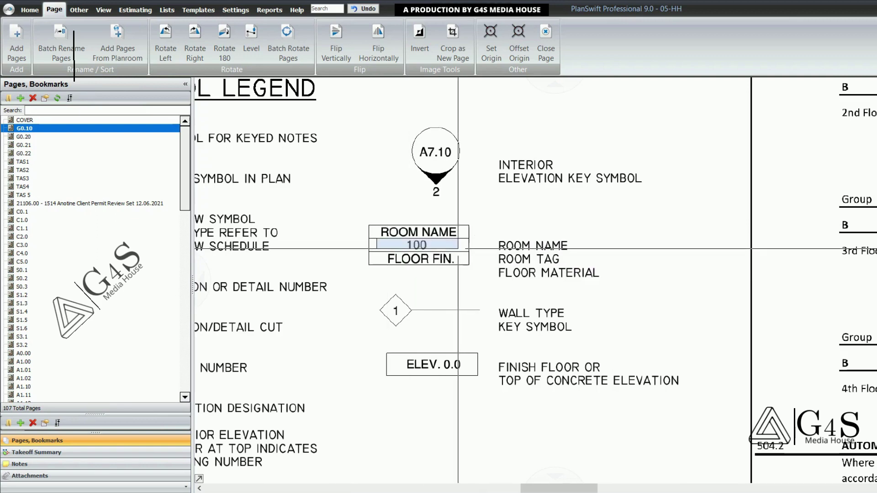
pyautogui.moveTo(369, 252); pyautogui.dragTo(488, 265)
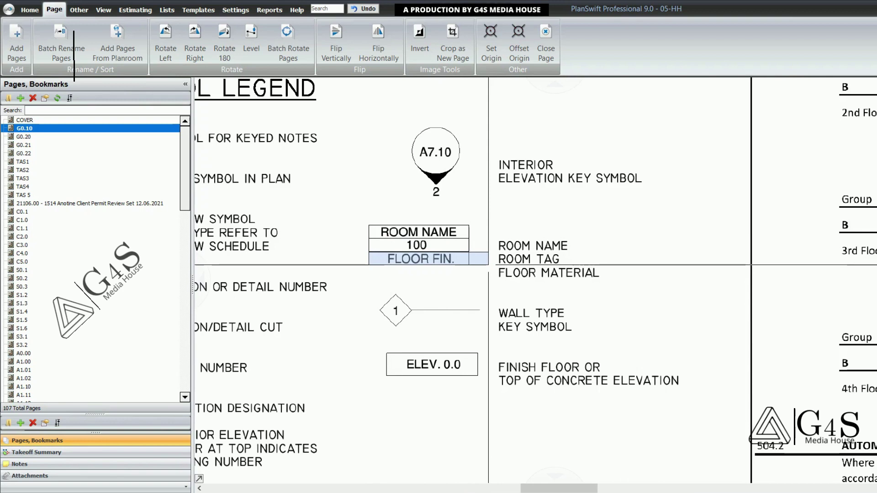
pyautogui.moveTo(488, 265); pyautogui.dragTo(469, 266)
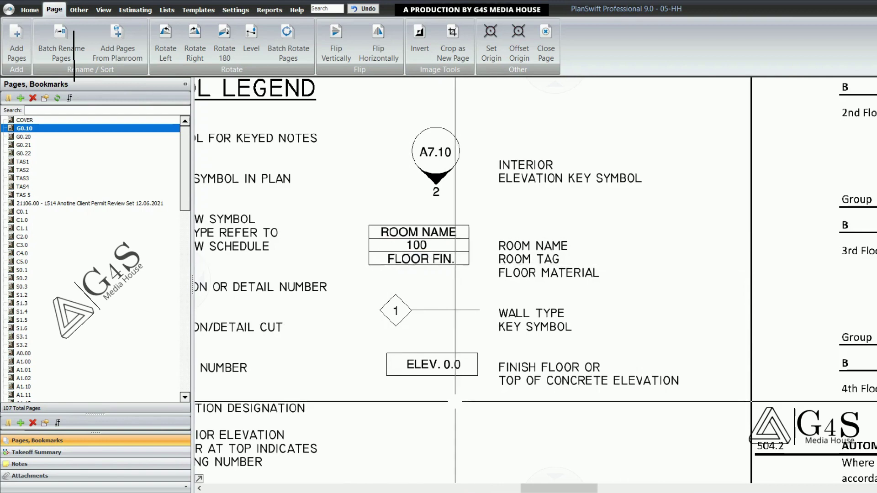
# Step: Examine the diamond-shaped wall type key symbol and its description in the Drawing Symbol Legend
pyautogui.moveTo(460, 419); pyautogui.dragTo(480, 338)
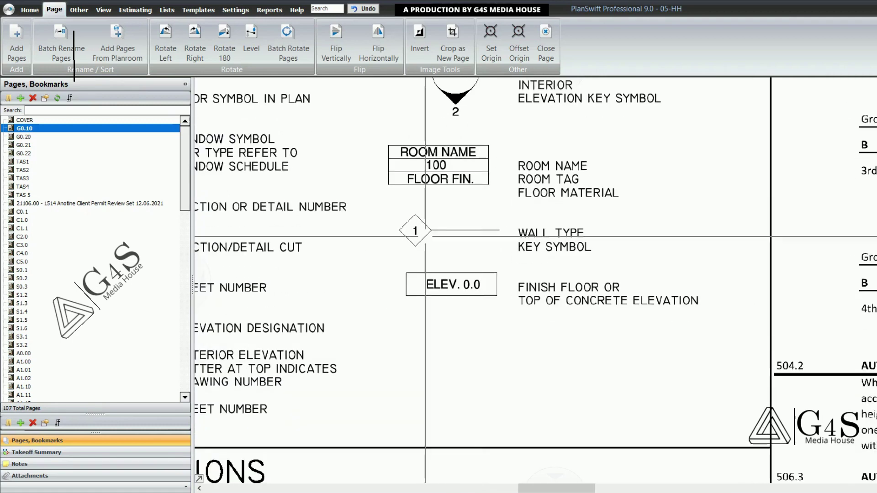
pyautogui.moveTo(392, 211); pyautogui.dragTo(423, 238)
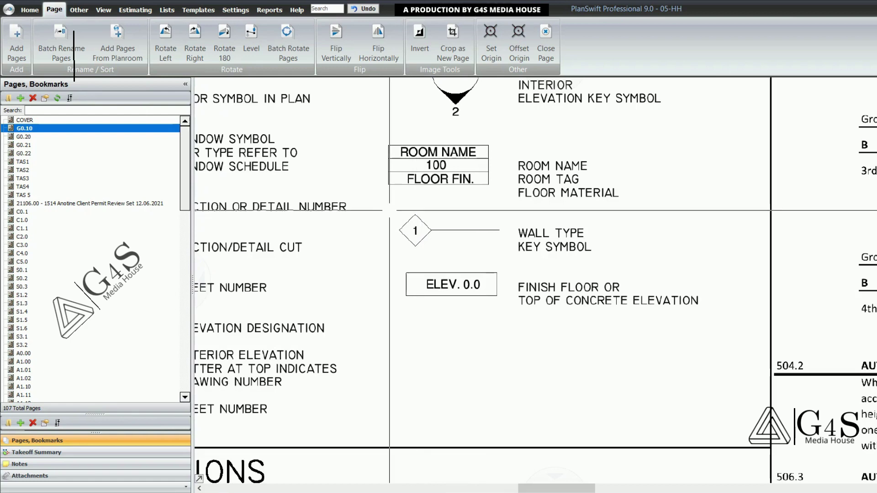
pyautogui.moveTo(389, 210); pyautogui.dragTo(602, 263)
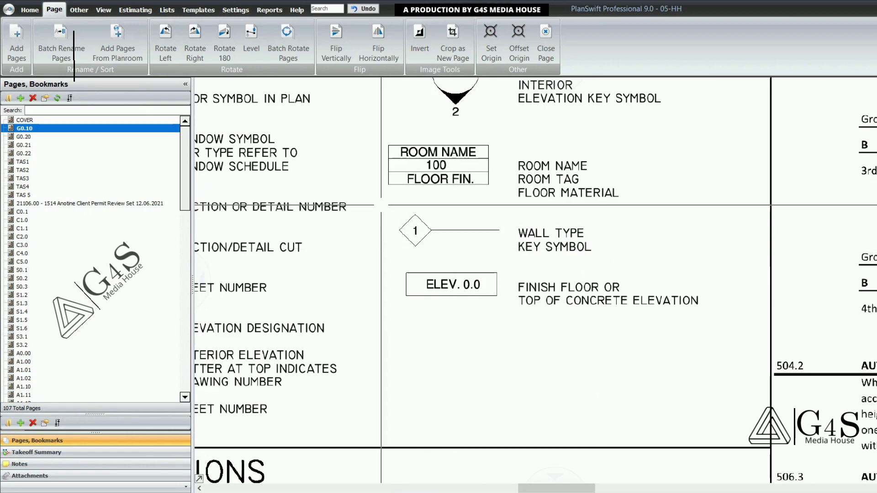
pyautogui.moveTo(382, 205)
pyautogui.mouseDown()
pyautogui.moveTo(427, 242)
pyautogui.moveTo(608, 257)
pyautogui.mouseUp()
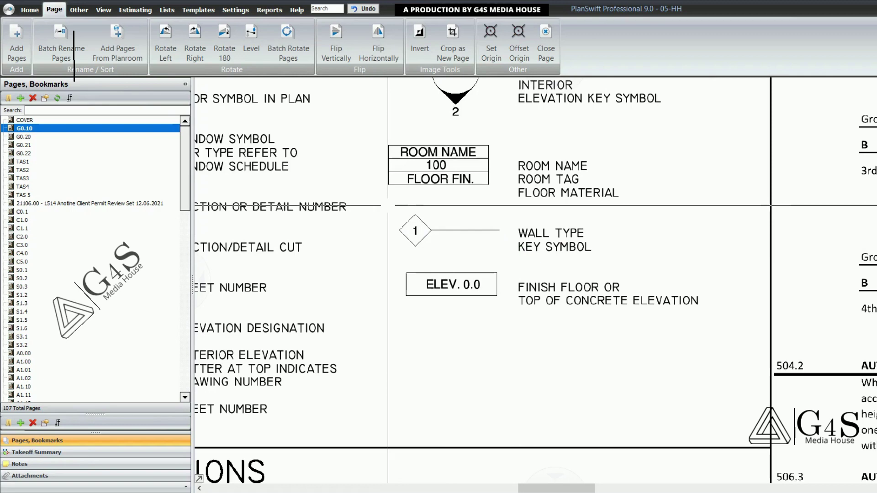
pyautogui.moveTo(392, 210); pyautogui.dragTo(439, 252)
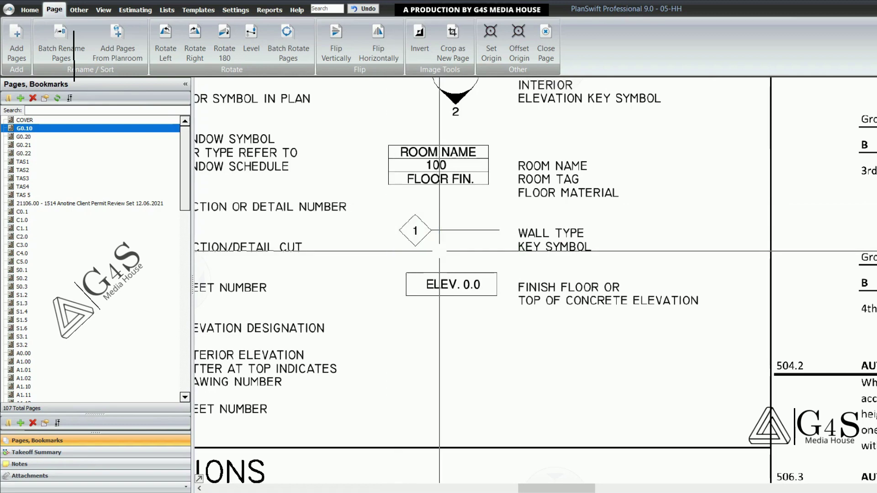
# Step: Examine the finish floor or top of concrete elevation symbol and its description in the Drawing Symbol Legend
pyautogui.moveTo(531, 398); pyautogui.dragTo(508, 323)
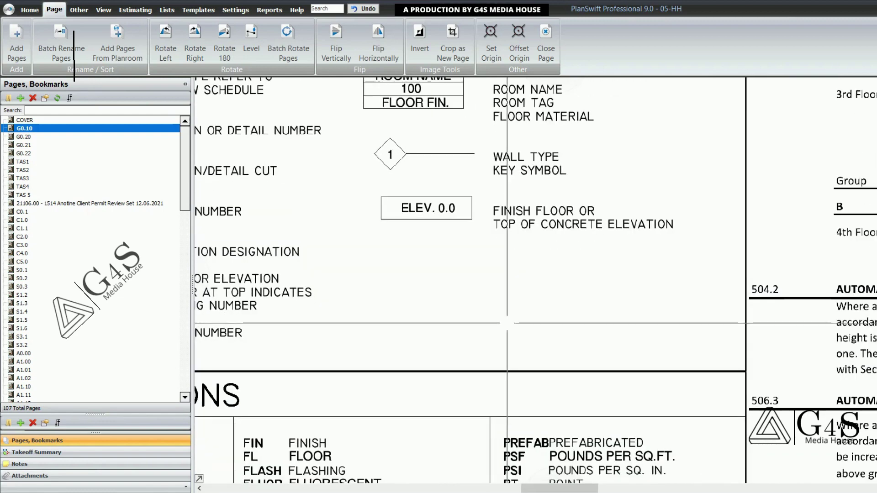
pyautogui.moveTo(369, 189); pyautogui.dragTo(695, 246)
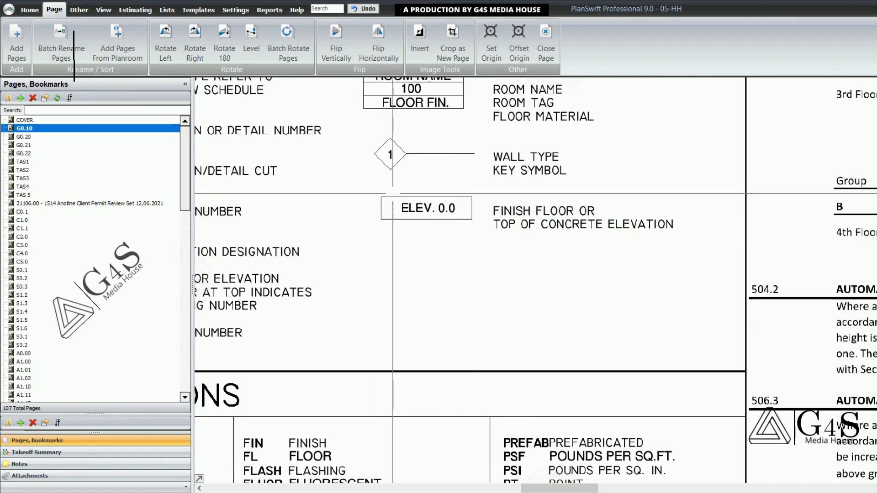
pyautogui.moveTo(381, 197); pyautogui.dragTo(488, 222)
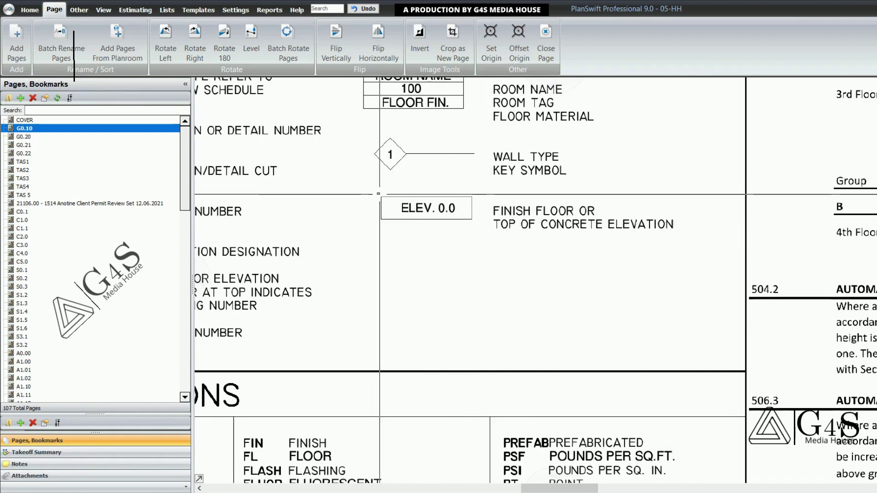
pyautogui.moveTo(377, 193); pyautogui.dragTo(485, 221)
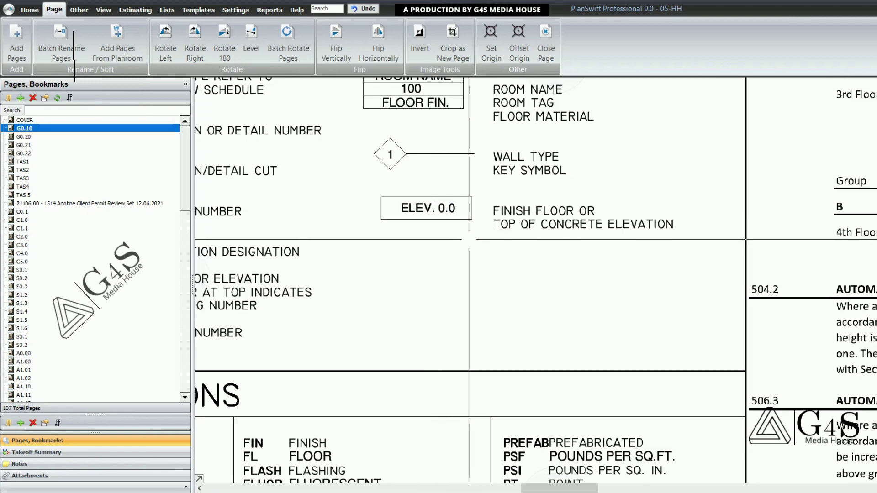
# Step: Look over the rest of sheet G0.10, from the elevation symbol to the general conditions, abbreviations and code information
pyautogui.moveTo(367, 188); pyautogui.dragTo(608, 252)
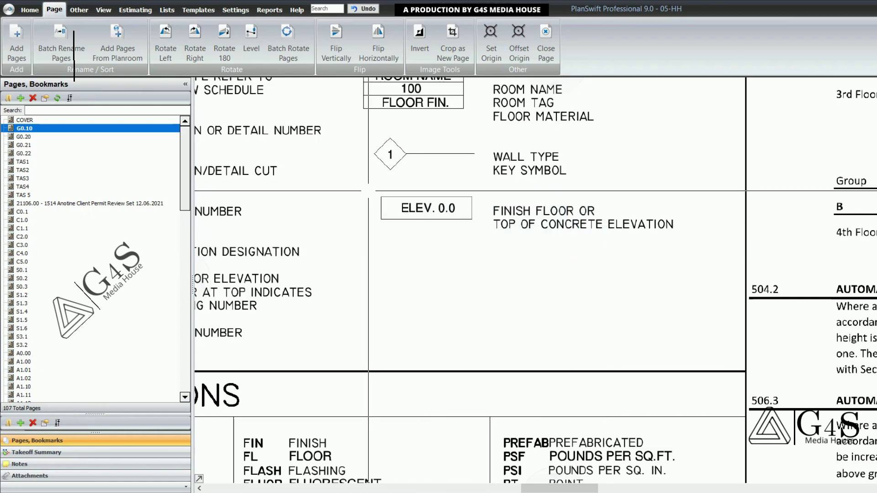
pyautogui.moveTo(372, 192)
pyautogui.mouseDown()
pyautogui.moveTo(526, 231)
pyautogui.moveTo(684, 244)
pyautogui.mouseUp()
pyautogui.scroll(-4, 702, 282)
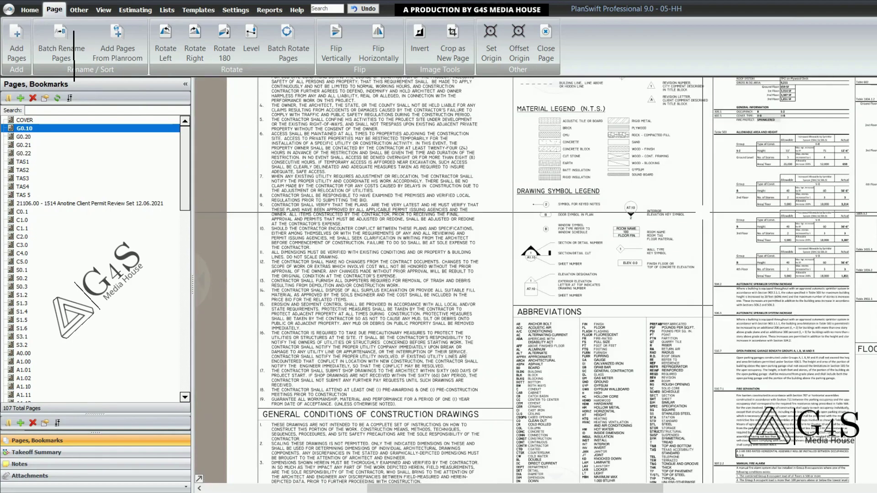
pyautogui.moveTo(666, 210)
pyautogui.mouseDown()
pyautogui.moveTo(645, 304)
pyautogui.moveTo(634, 319)
pyautogui.moveTo(621, 288)
pyautogui.mouseUp()
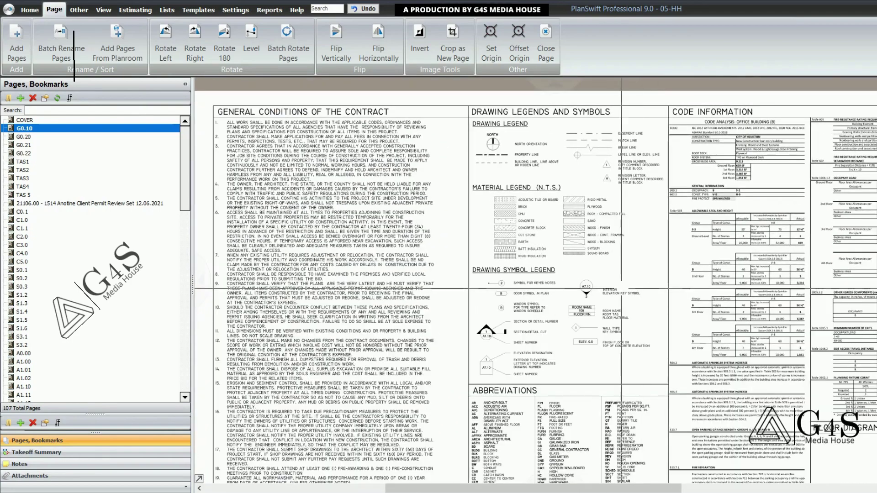
pyautogui.scroll(-2, 621, 288)
pyautogui.moveTo(581, 360)
pyautogui.mouseDown()
pyautogui.moveTo(610, 264)
pyautogui.moveTo(613, 322)
pyautogui.mouseUp()
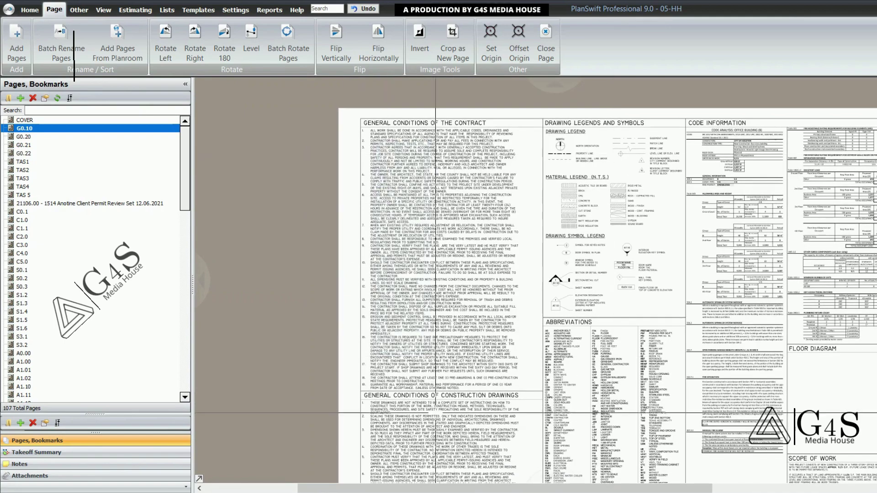
pyautogui.moveTo(445, 483); pyautogui.dragTo(453, 303)
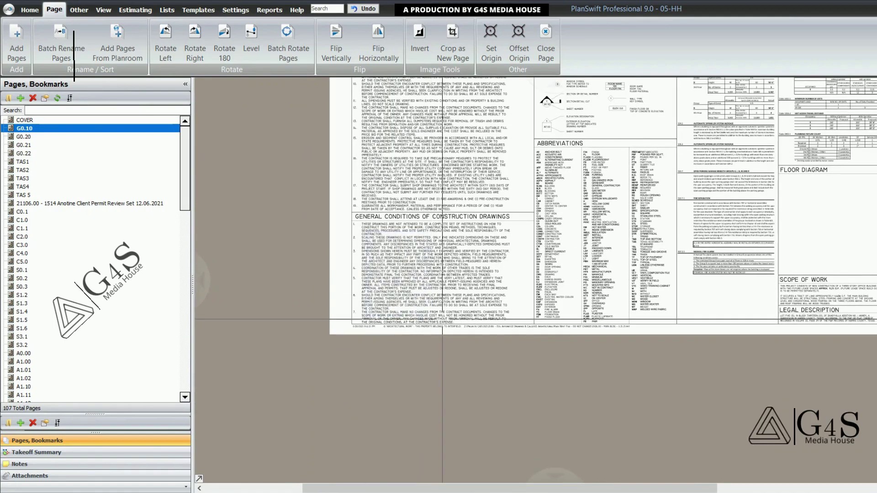
pyautogui.moveTo(421, 192); pyautogui.dragTo(402, 316)
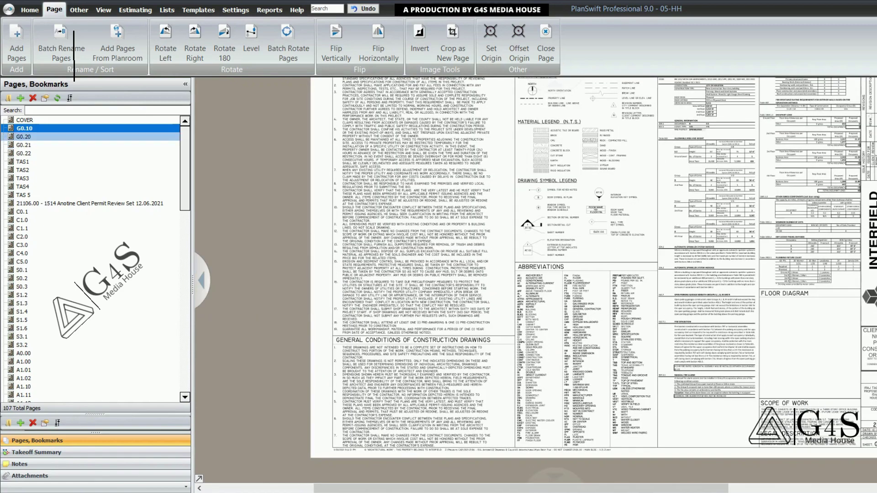
# Step: Open page G0.20 and review the thermoplastic single ply TPO adhered roofing system specification
pyautogui.click(24, 136)
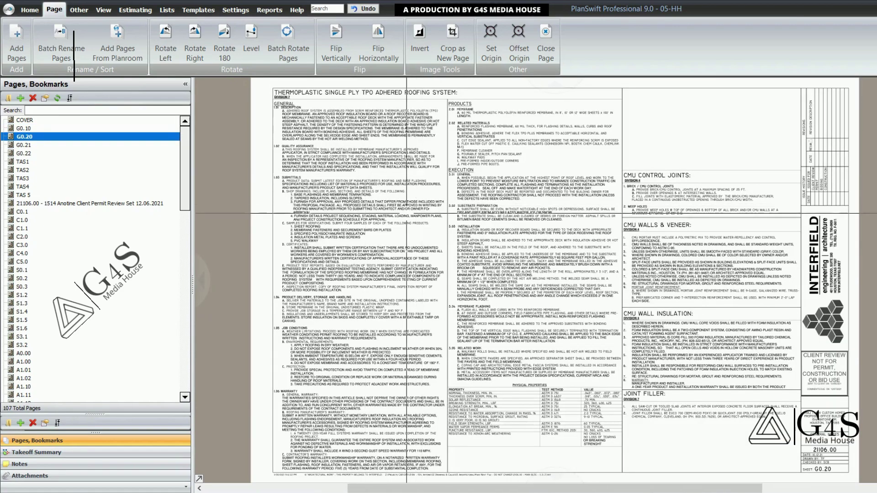
pyautogui.moveTo(360, 171); pyautogui.dragTo(364, 197)
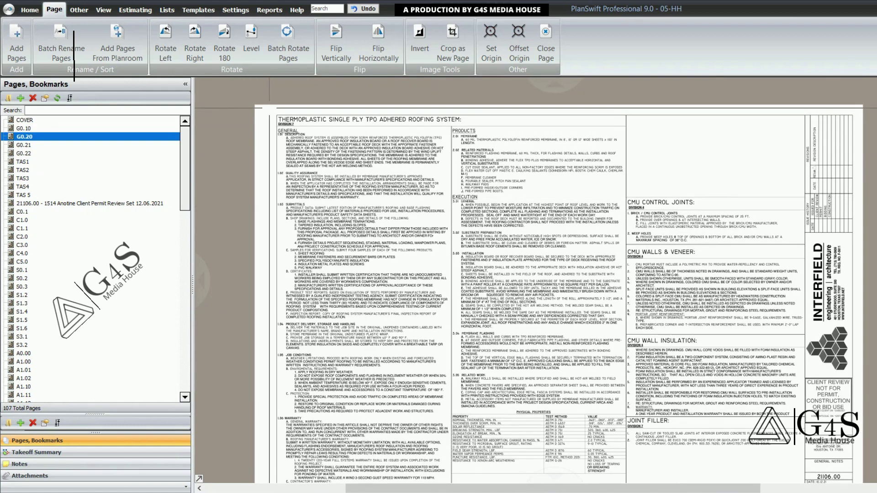
pyautogui.moveTo(269, 108); pyautogui.dragTo(300, 150)
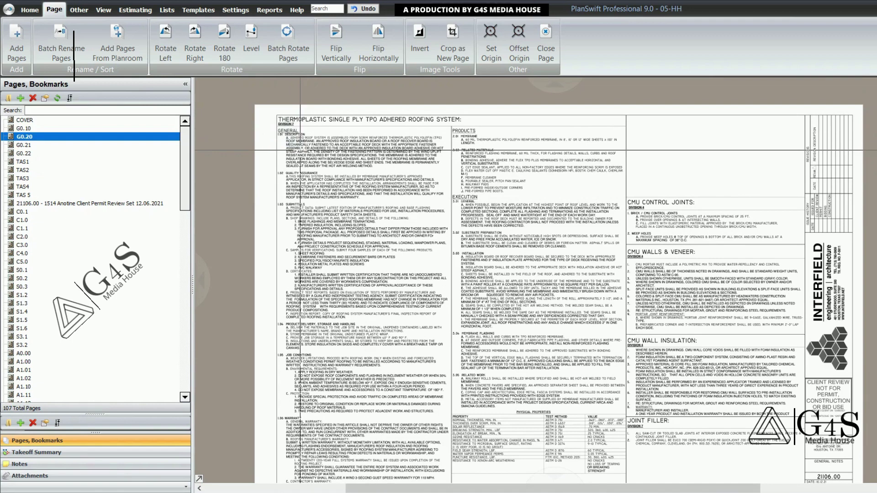
pyautogui.moveTo(403, 270); pyautogui.dragTo(402, 269)
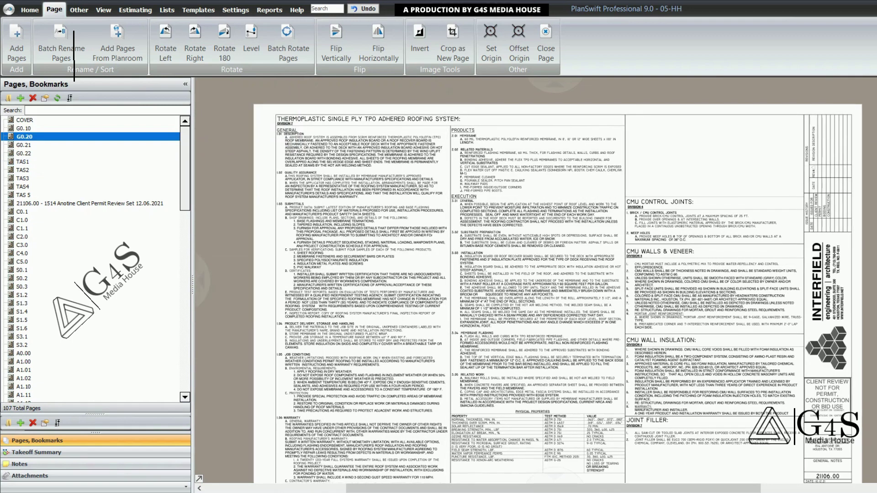
pyautogui.moveTo(446, 295); pyautogui.dragTo(443, 279)
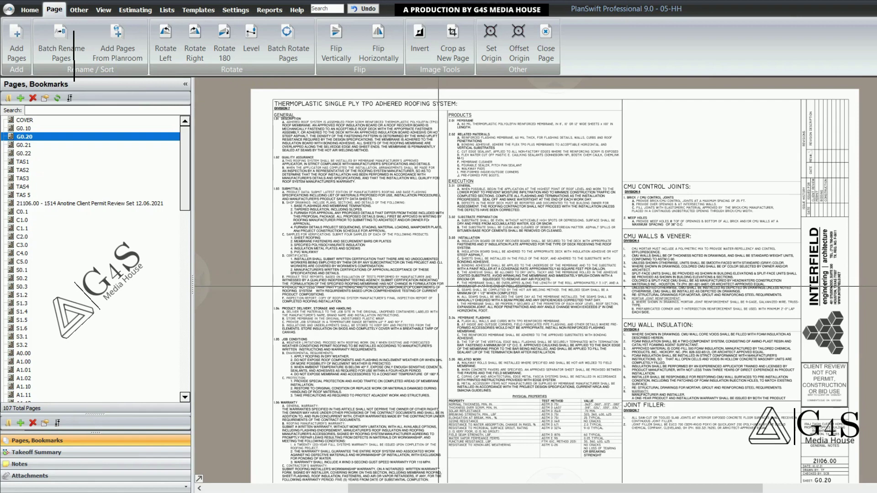
pyautogui.moveTo(447, 325)
pyautogui.mouseDown()
pyautogui.moveTo(443, 297)
pyautogui.moveTo(448, 317)
pyautogui.mouseUp()
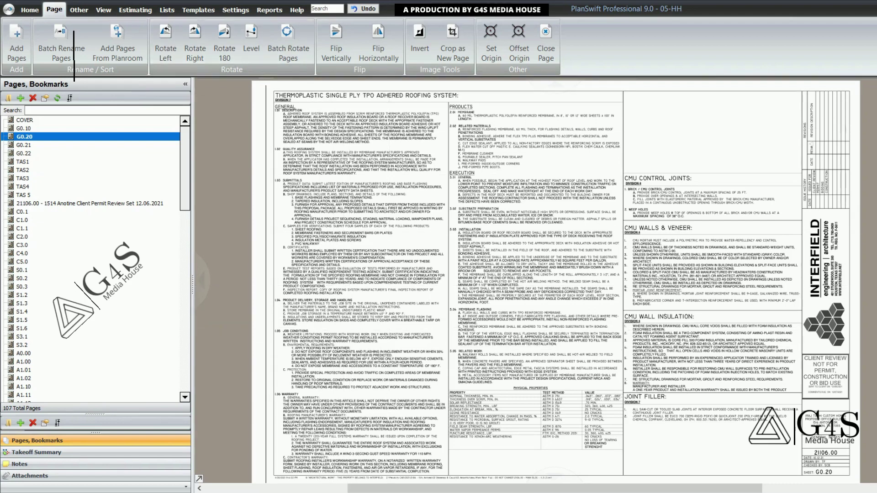
pyautogui.moveTo(270, 87); pyautogui.dragTo(447, 445)
pyautogui.moveTo(447, 365); pyautogui.dragTo(434, 402)
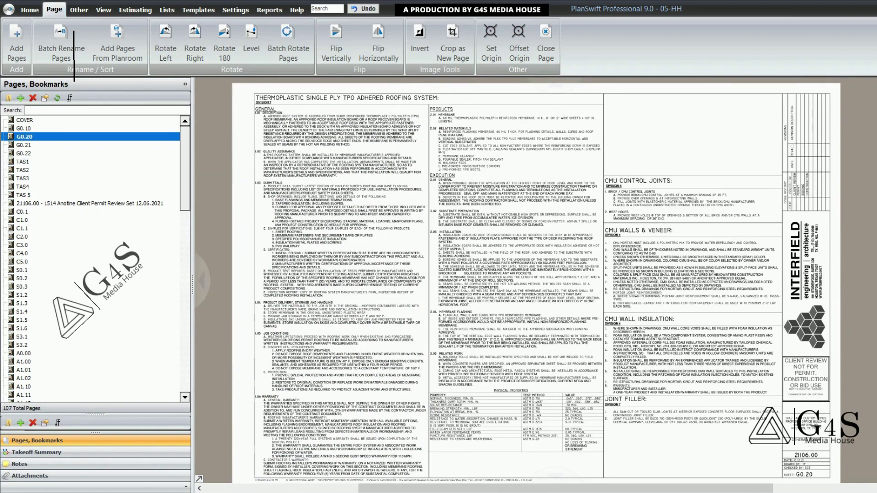
# Step: Open page G0.21 and look over its storefront system and stone veneer specifications
pyautogui.click(23, 145)
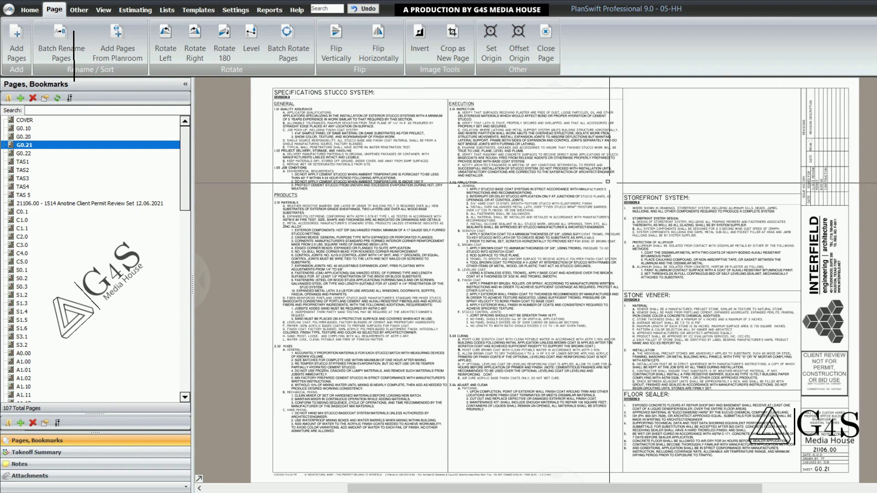
pyautogui.moveTo(606, 180); pyautogui.dragTo(734, 218)
pyautogui.moveTo(609, 275); pyautogui.dragTo(688, 309)
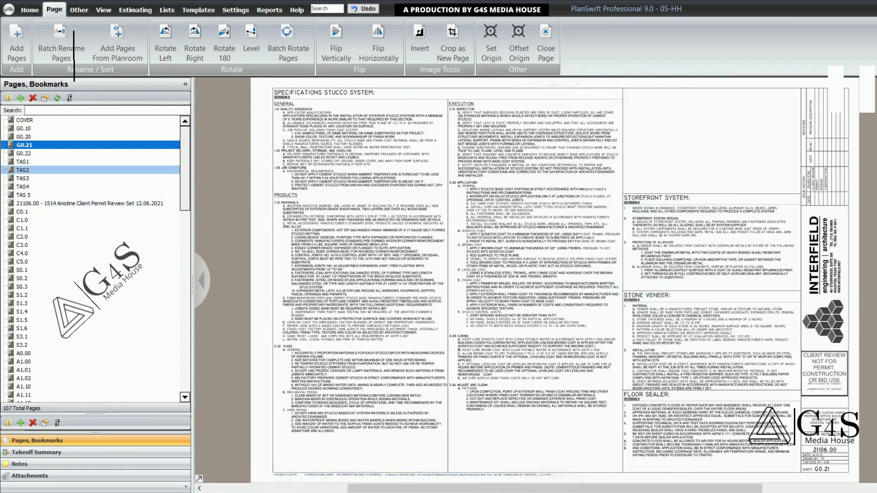
pyautogui.press('space')
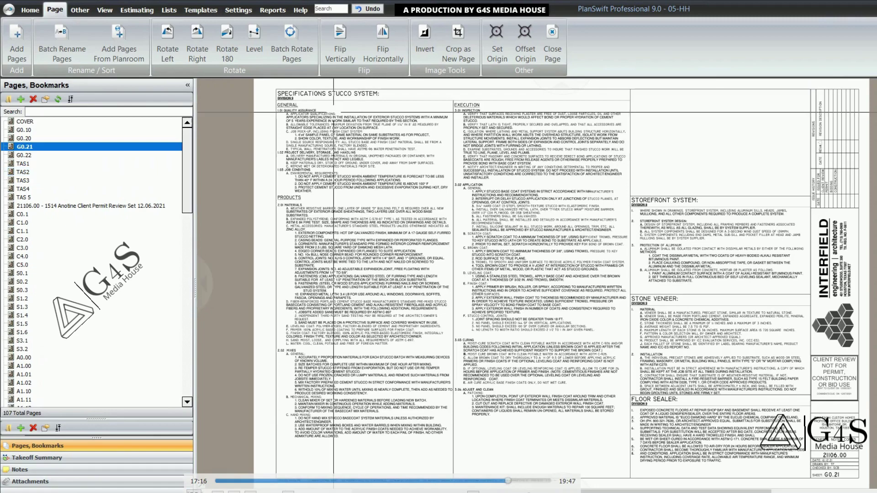
# Step: Examine the General and Products parts of the Division 9 stucco system specification on G0.21
pyautogui.moveTo(267, 86); pyautogui.dragTo(412, 454)
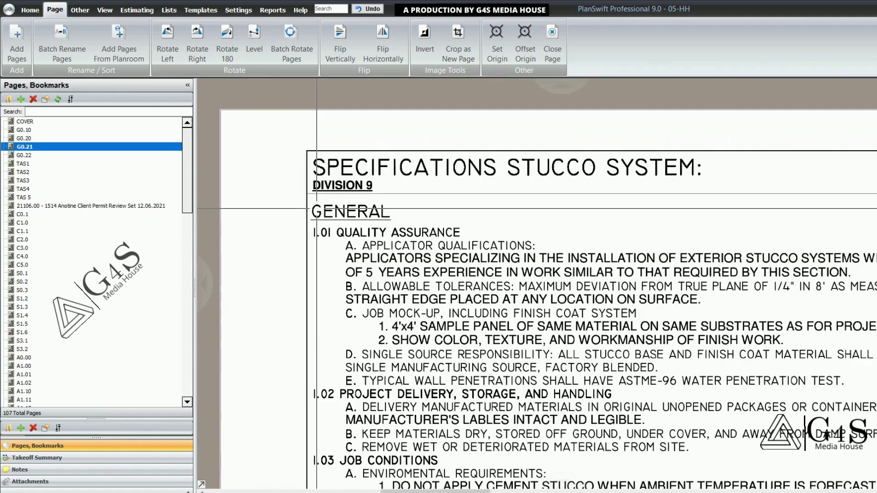
pyautogui.moveTo(296, 196); pyautogui.dragTo(432, 257)
pyautogui.scroll(-1, 433, 257)
pyautogui.moveTo(432, 385); pyautogui.dragTo(427, 72)
pyautogui.moveTo(318, 136); pyautogui.dragTo(500, 361)
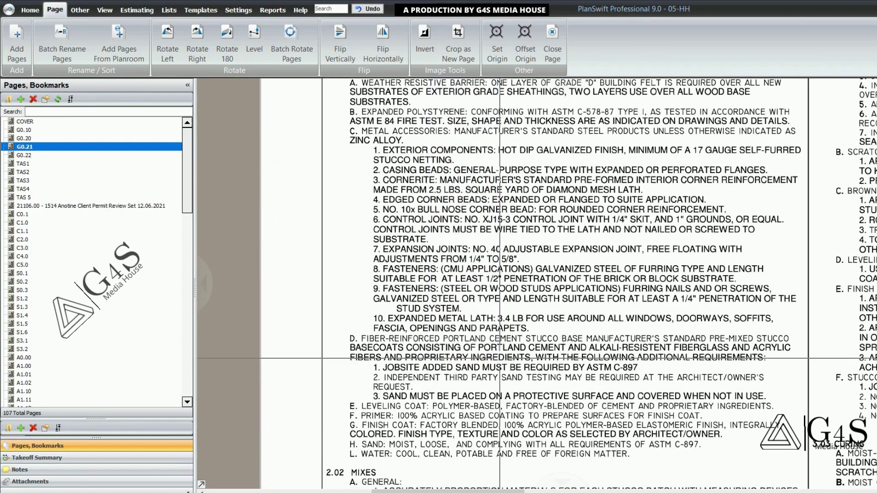
# Step: Examine section 2.02 Mixes of the stucco specification, covering general, mechanical mixing and hand mixing requirements
pyautogui.scroll(-5, 500, 358)
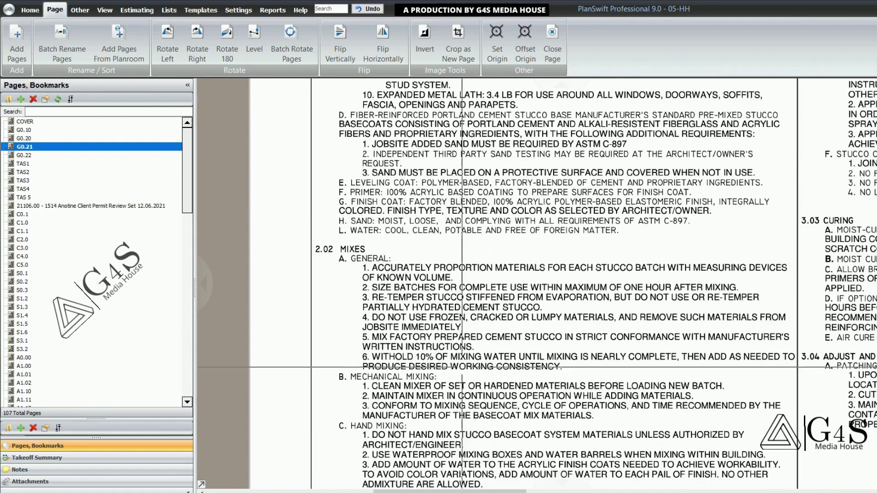
pyautogui.scroll(-2, 462, 366)
pyautogui.moveTo(287, 153); pyautogui.dragTo(401, 198)
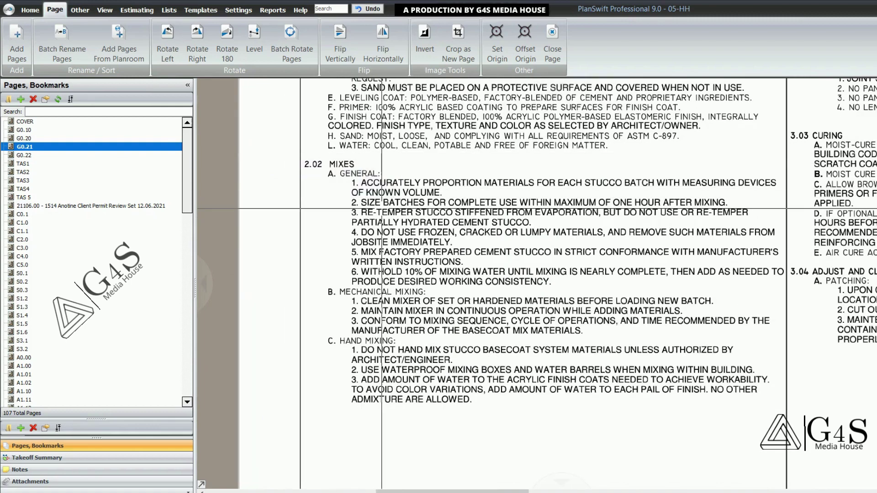
pyautogui.scroll(-1, 305, 338)
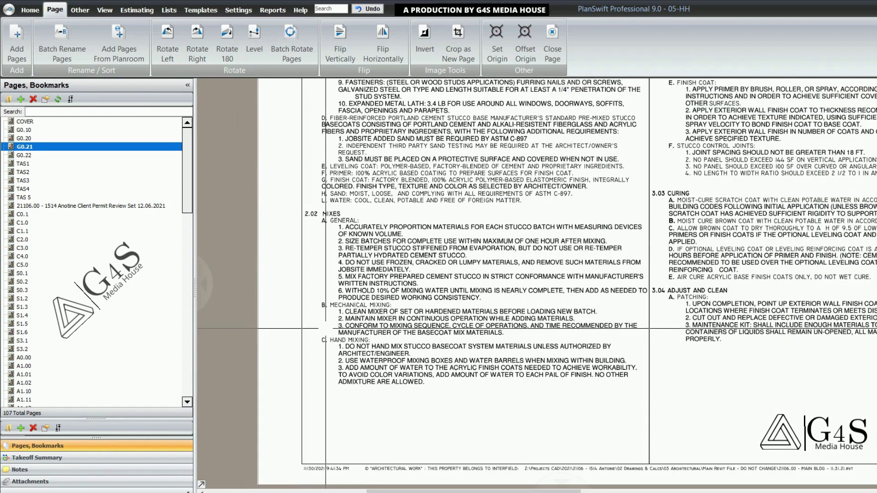
# Step: Examine section 3.01 Inspection in the Execution part of the stucco specification
pyautogui.scroll(-1, 326, 328)
pyautogui.scroll(-1, 411, 202)
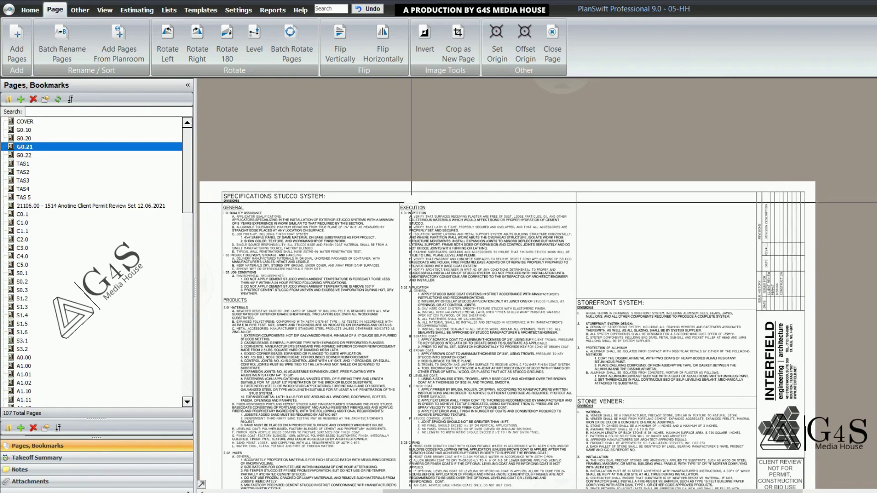
pyautogui.scroll(3, 408, 237)
pyautogui.scroll(1, 409, 236)
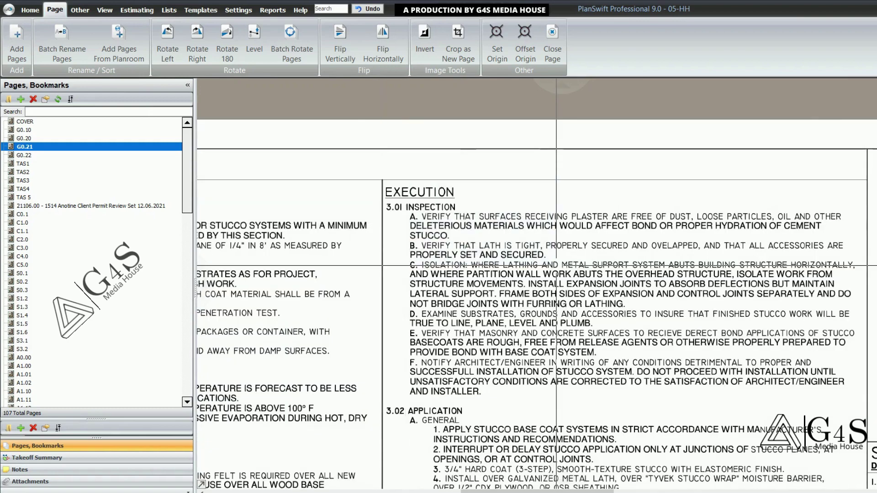
pyautogui.scroll(-2, 560, 272)
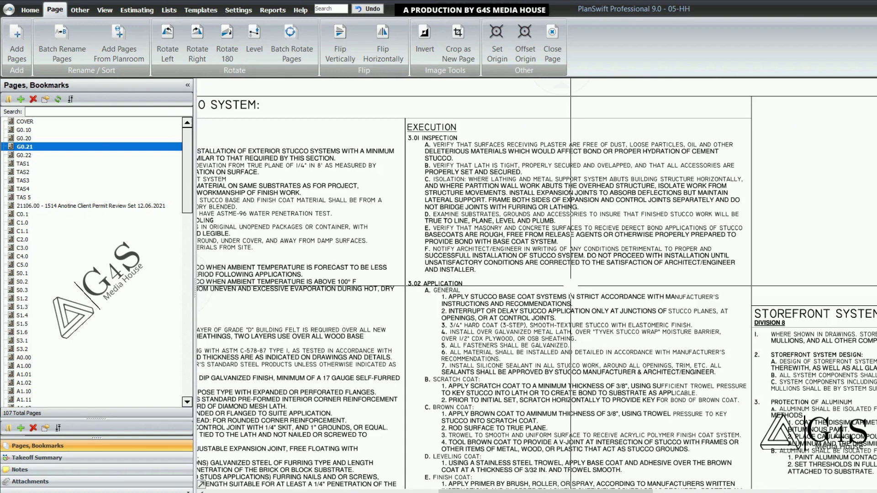
# Step: Examine the general requirements under section 3.02 Application of the stucco specification
pyautogui.moveTo(562, 408); pyautogui.dragTo(560, 311)
pyautogui.scroll(1, 535, 301)
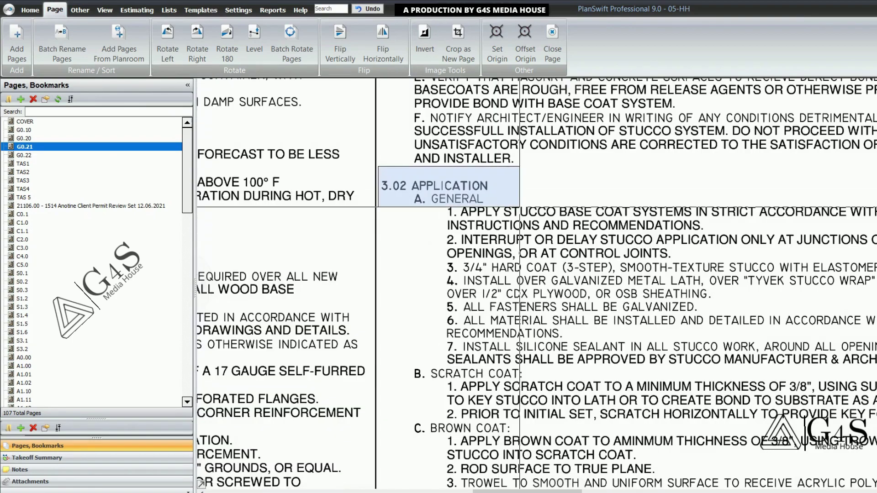
pyautogui.scroll(1, 521, 211)
pyautogui.moveTo(561, 266); pyautogui.dragTo(512, 224)
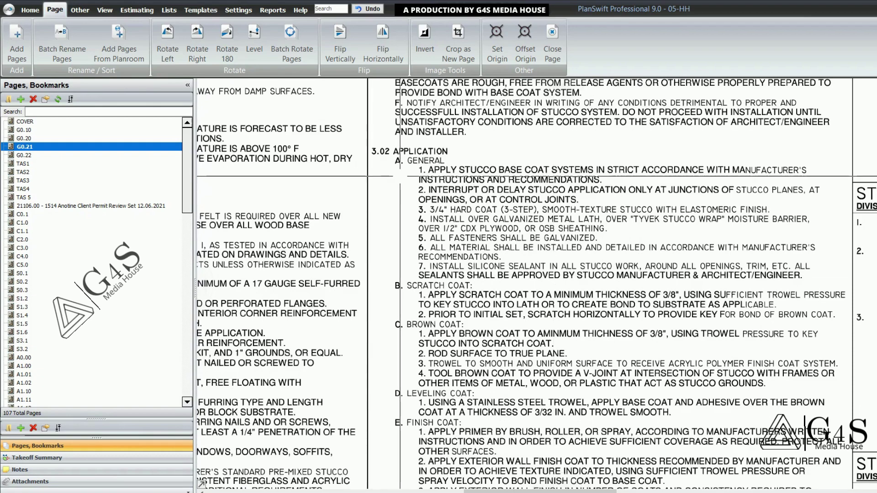
pyautogui.moveTo(400, 172); pyautogui.dragTo(539, 227)
pyautogui.scroll(-1, 539, 227)
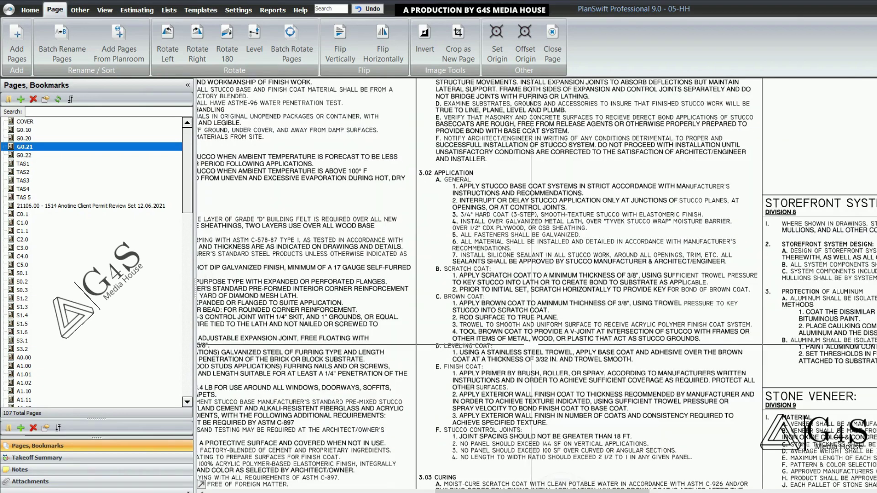
pyautogui.moveTo(550, 411); pyautogui.dragTo(528, 355)
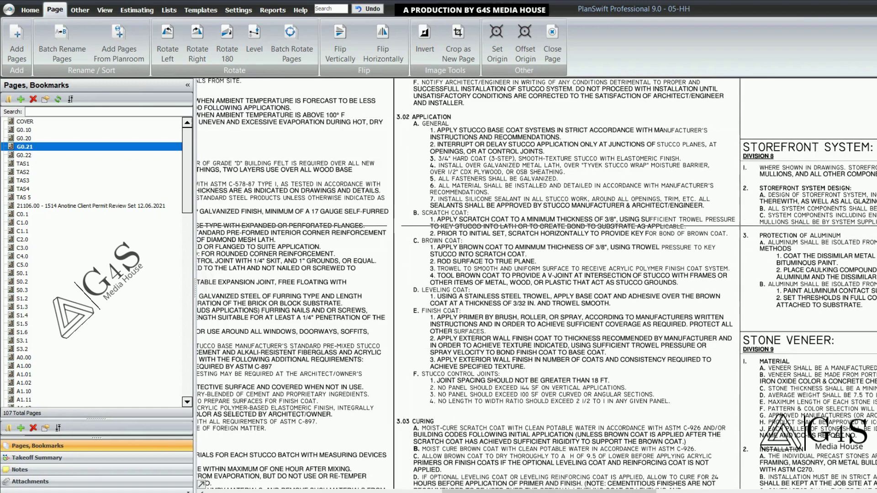
# Step: Examine the scratch, brown, leveling and finish coat requirements in section 3.02 Application
pyautogui.scroll(2, 436, 194)
pyautogui.moveTo(389, 221); pyautogui.dragTo(508, 255)
pyautogui.moveTo(377, 263); pyautogui.dragTo(525, 305)
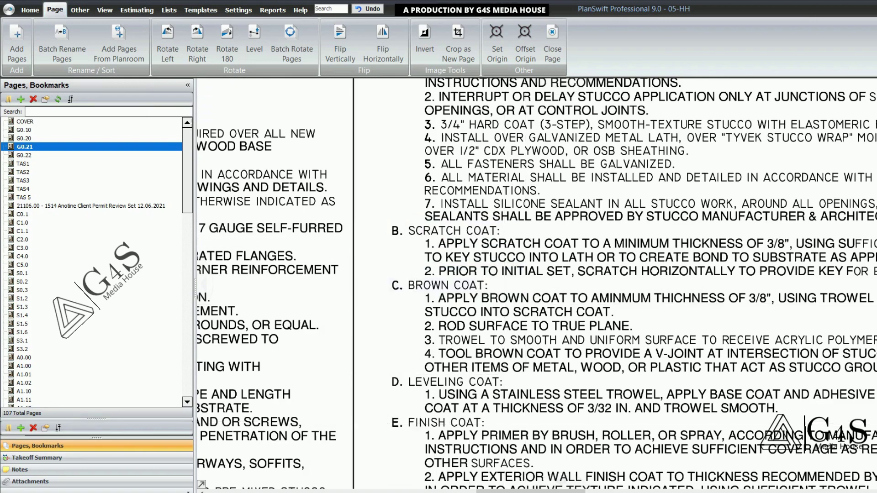
pyautogui.moveTo(415, 423); pyautogui.dragTo(398, 269)
pyautogui.moveTo(337, 205); pyautogui.dragTo(487, 236)
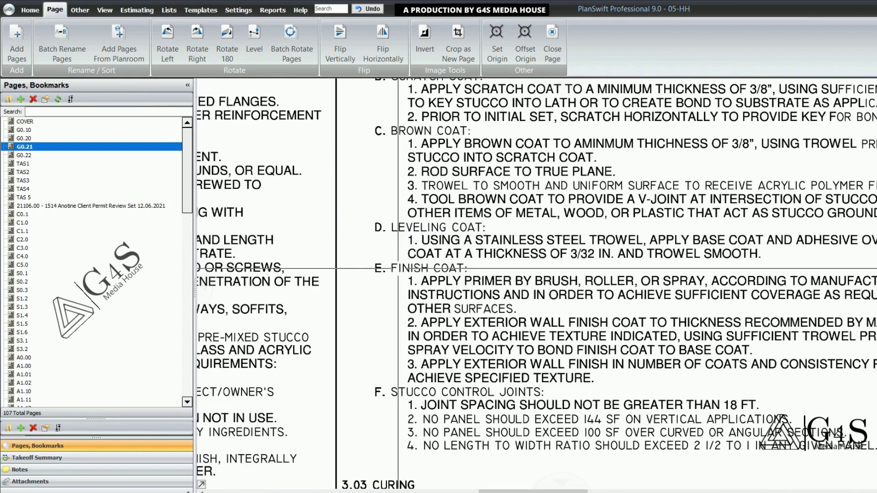
pyautogui.moveTo(357, 253); pyautogui.dragTo(512, 290)
# Step: Examine sections 3.03 Curing and 3.04 Adjust and Clean of the stucco specification
pyautogui.scroll(-2, 512, 289)
pyautogui.moveTo(539, 425); pyautogui.dragTo(542, 250)
pyautogui.scroll(1, 487, 221)
pyautogui.moveTo(397, 198)
pyautogui.mouseDown()
pyautogui.moveTo(474, 217)
pyautogui.moveTo(490, 310)
pyautogui.mouseUp()
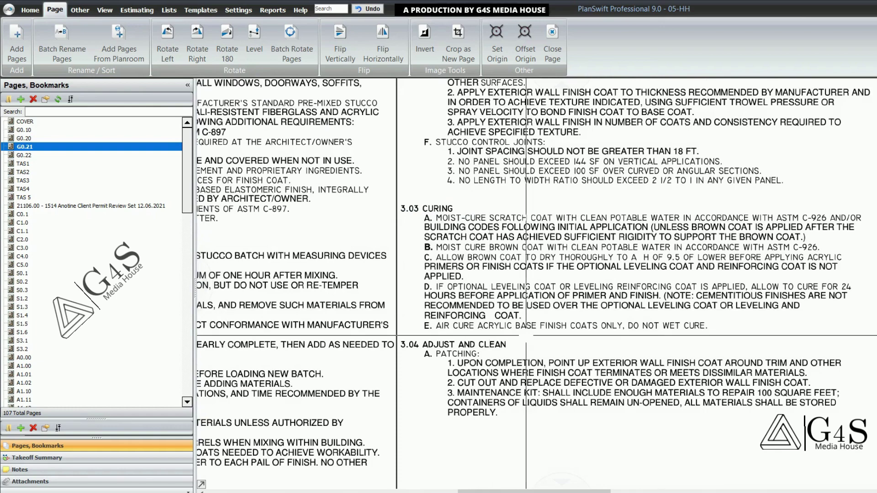
pyautogui.scroll(-2, 530, 347)
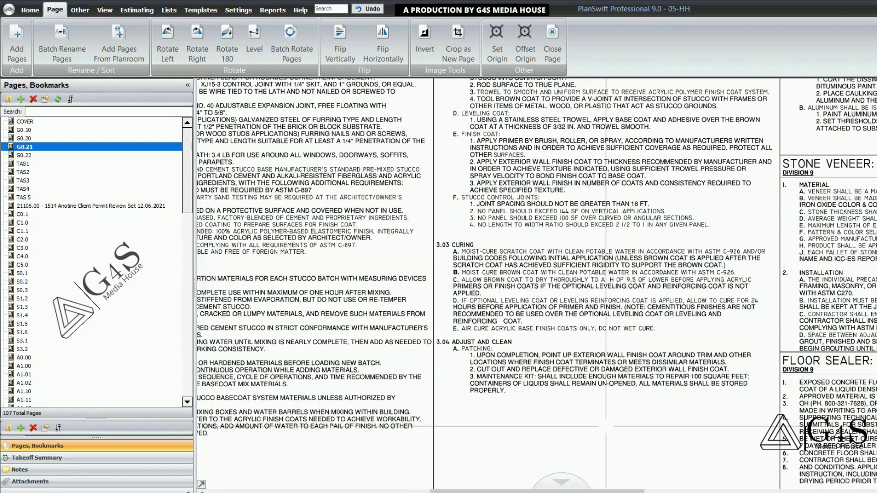
pyautogui.scroll(2, 536, 270)
pyautogui.moveTo(758, 320); pyautogui.dragTo(682, 312)
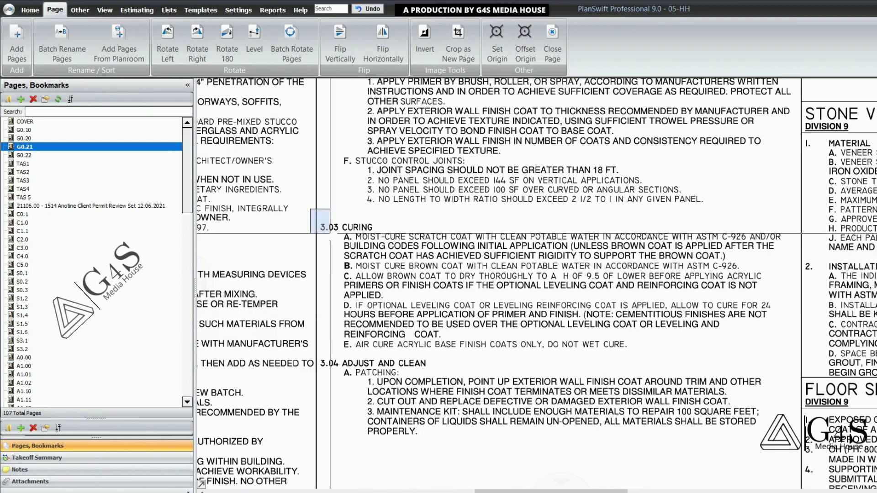
pyautogui.moveTo(310, 209); pyautogui.dragTo(810, 375)
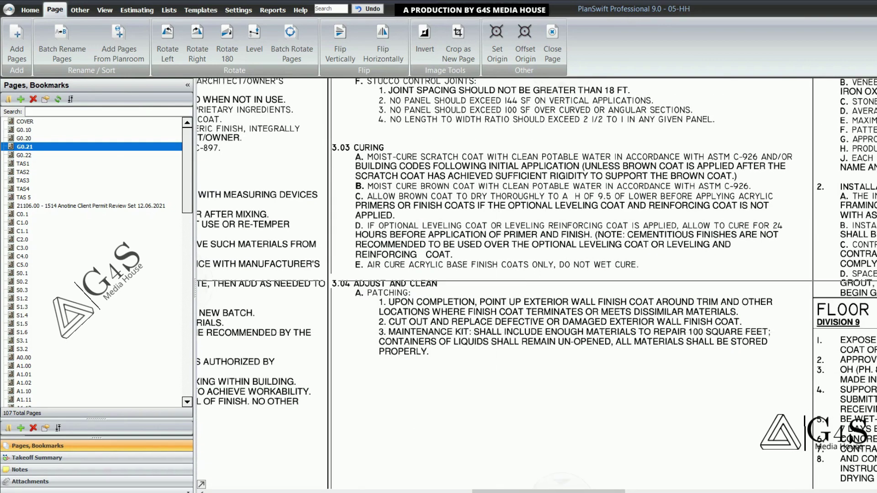
pyautogui.moveTo(329, 270); pyautogui.dragTo(813, 379)
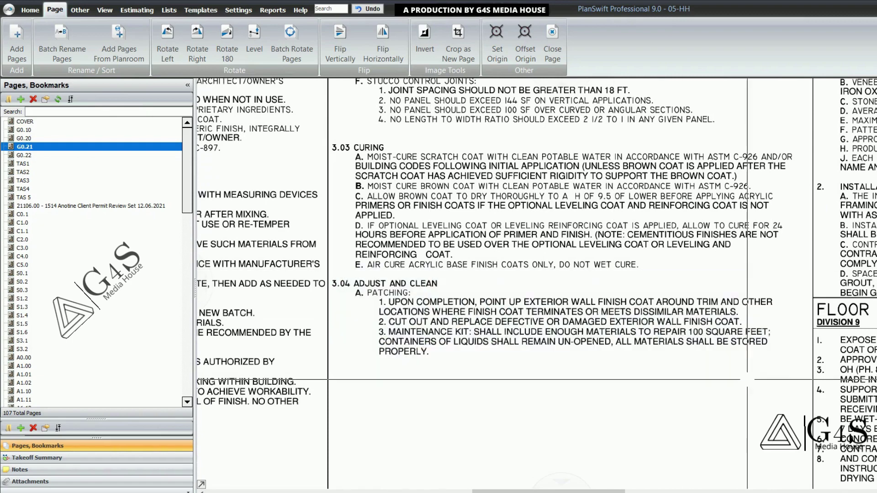
# Step: Review section 3.04 Adjust and Clean of the stucco specification, marking out its patching requirements
pyautogui.scroll(-2, 471, 361)
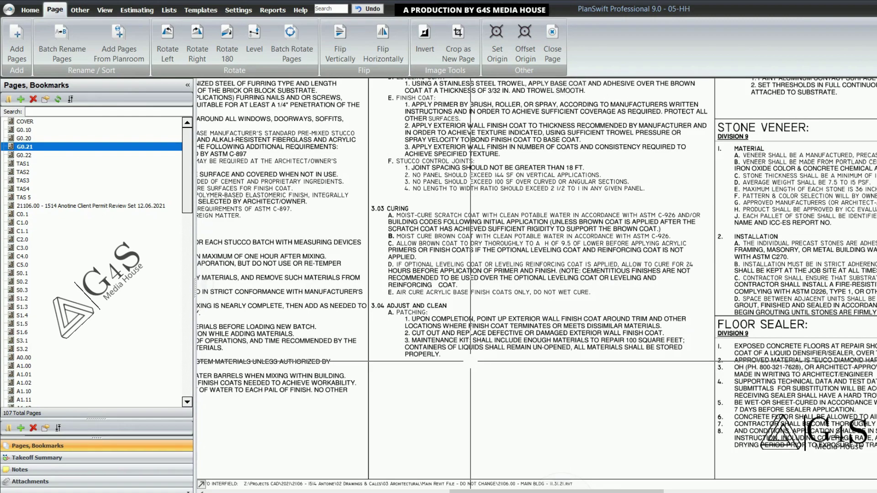
pyautogui.scroll(-1, 471, 361)
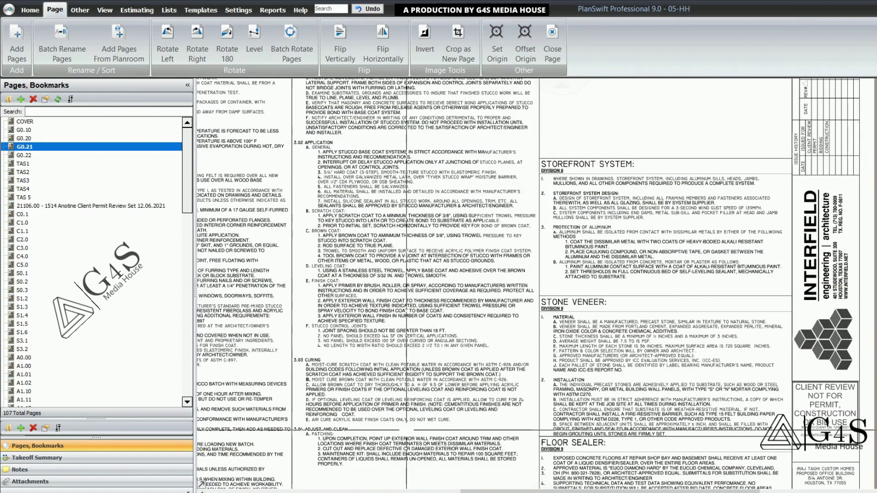
pyautogui.moveTo(406, 431); pyautogui.dragTo(429, 365)
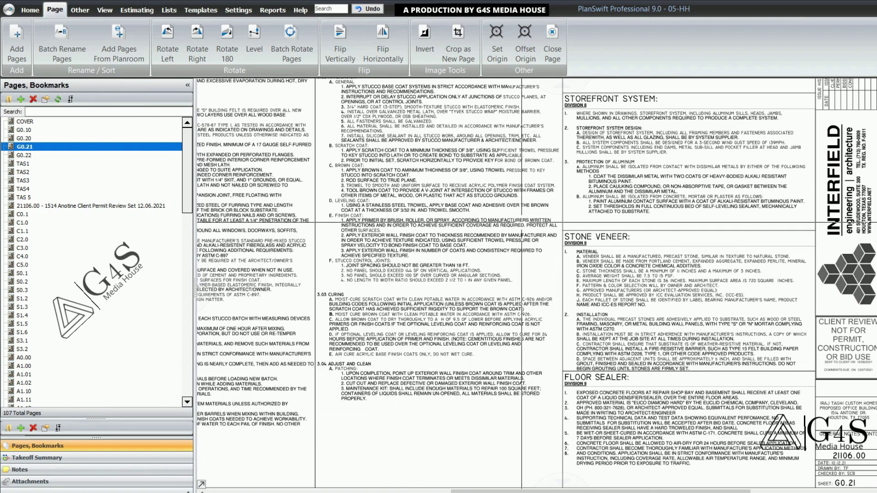
pyautogui.moveTo(302, 354); pyautogui.dragTo(566, 415)
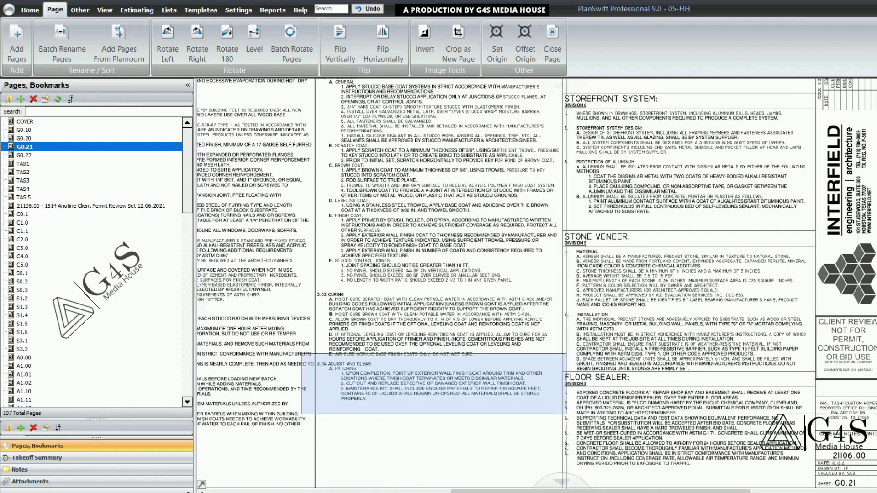
# Step: Examine the Storefront System, Stone Veneer and Floor Sealer specifications on sheet G0.21
pyautogui.scroll(-1, 566, 414)
pyautogui.scroll(2, 658, 169)
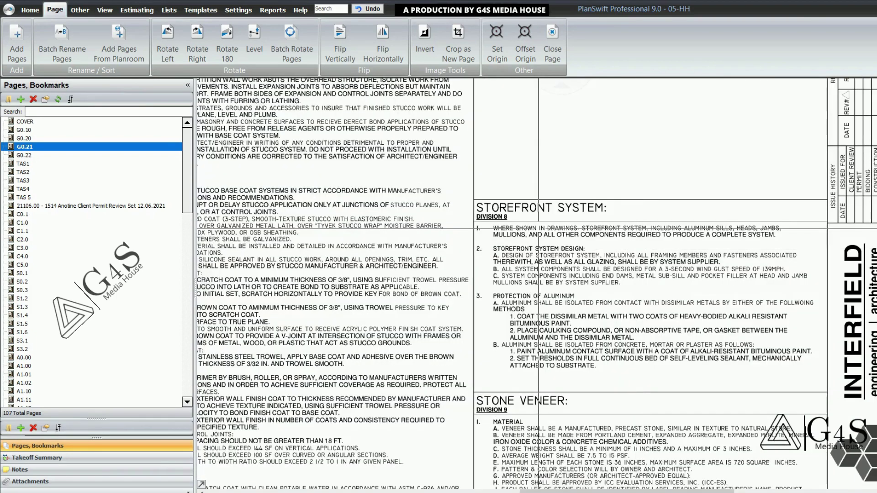
pyautogui.scroll(-1, 633, 240)
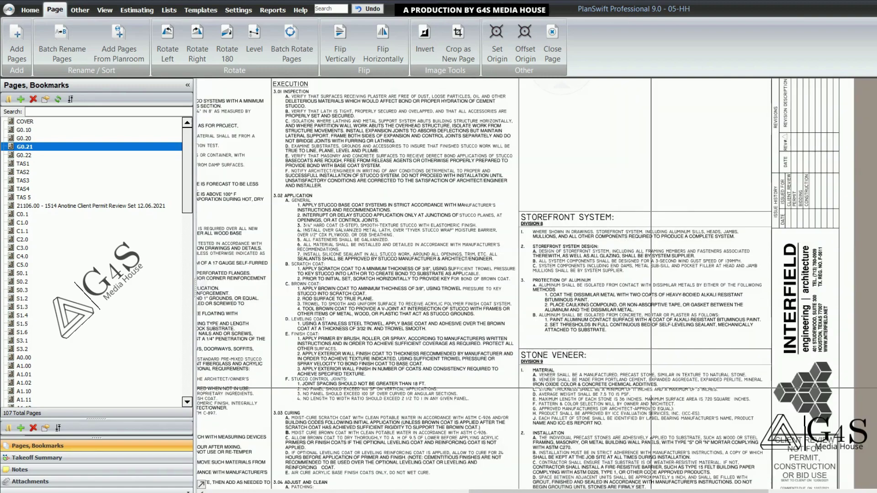
pyautogui.scroll(1, 652, 388)
pyautogui.scroll(1, 549, 215)
pyautogui.moveTo(512, 202); pyautogui.dragTo(645, 238)
pyautogui.moveTo(486, 406); pyautogui.dragTo(607, 290)
pyautogui.scroll(-2, 649, 406)
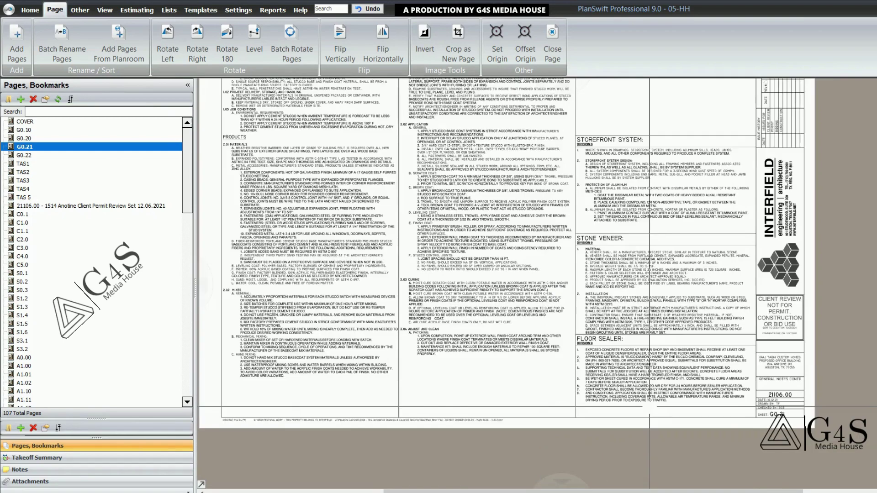
pyautogui.scroll(-1, 650, 407)
pyautogui.moveTo(456, 286); pyautogui.dragTo(471, 328)
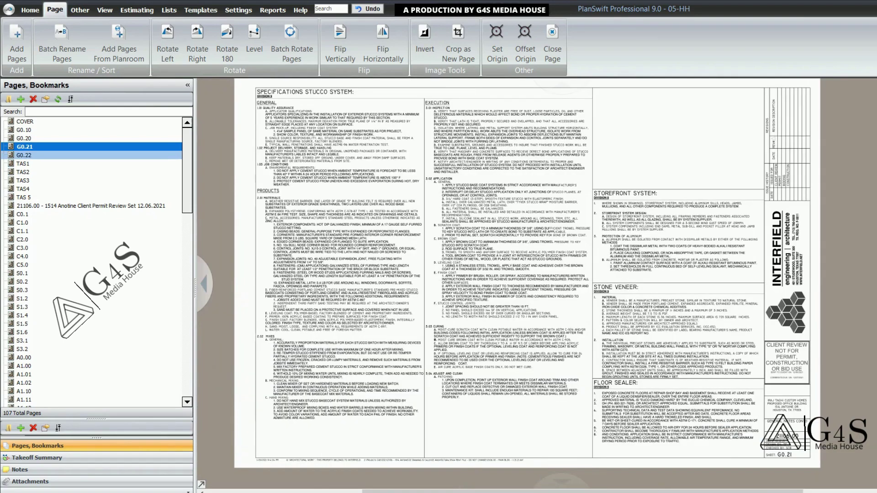
# Step: Open page G0.22 and examine the Storefront Glazing heading and its General section
pyautogui.click(24, 156)
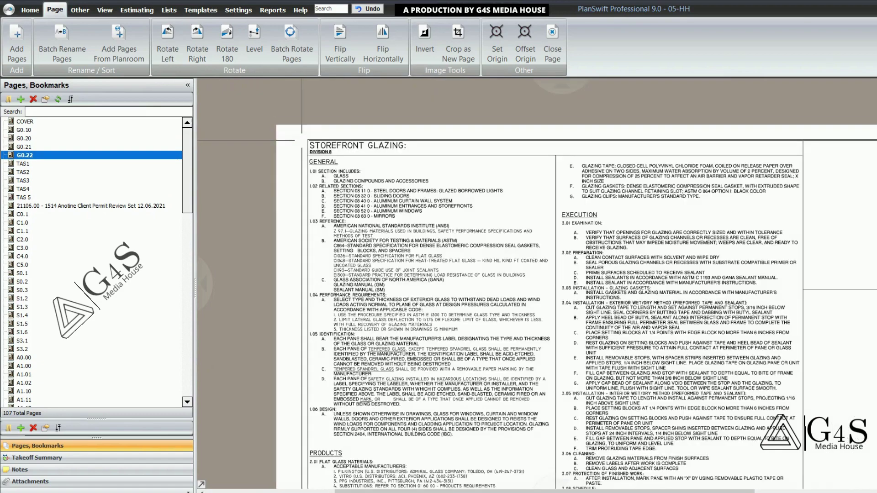
pyautogui.scroll(1, 306, 156)
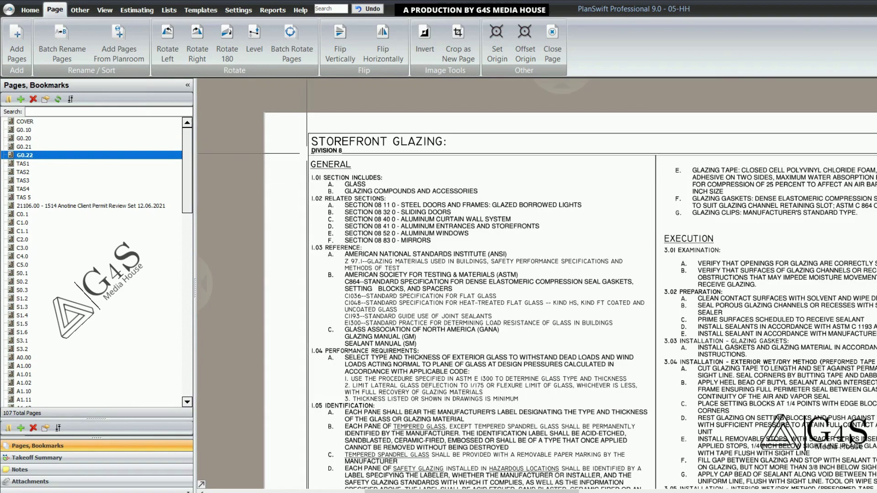
pyautogui.moveTo(296, 122); pyautogui.dragTo(511, 159)
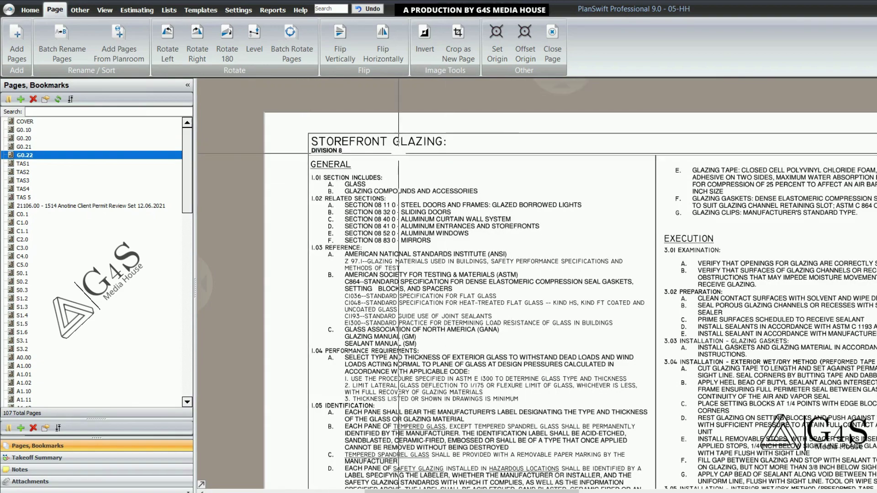
pyautogui.moveTo(375, 117); pyautogui.dragTo(501, 162)
pyautogui.scroll(-2, 501, 163)
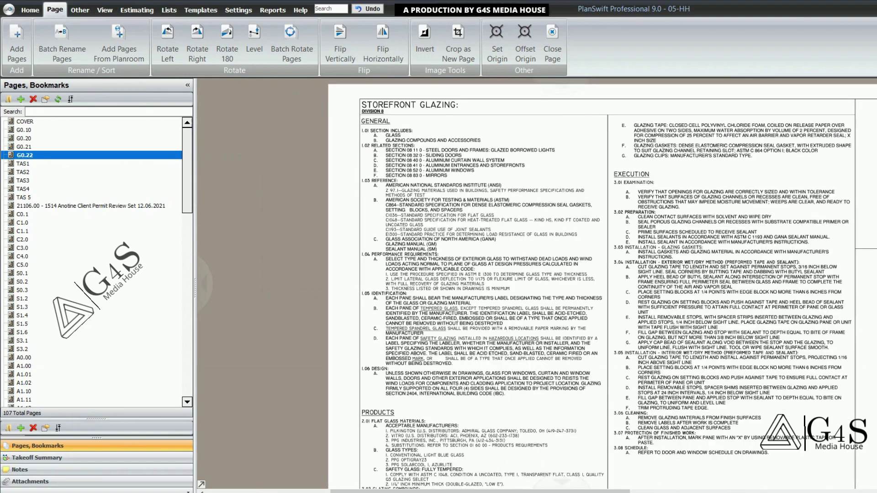
pyautogui.moveTo(490, 392); pyautogui.dragTo(450, 395)
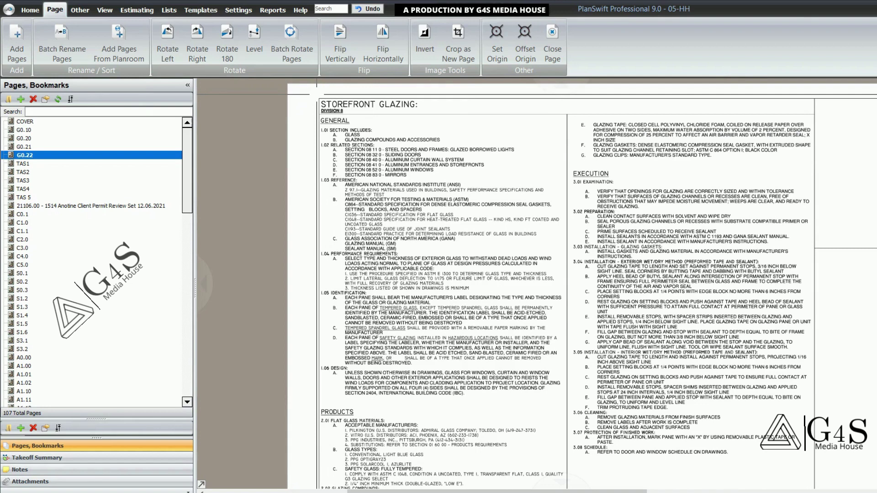
pyautogui.moveTo(319, 97); pyautogui.dragTo(461, 131)
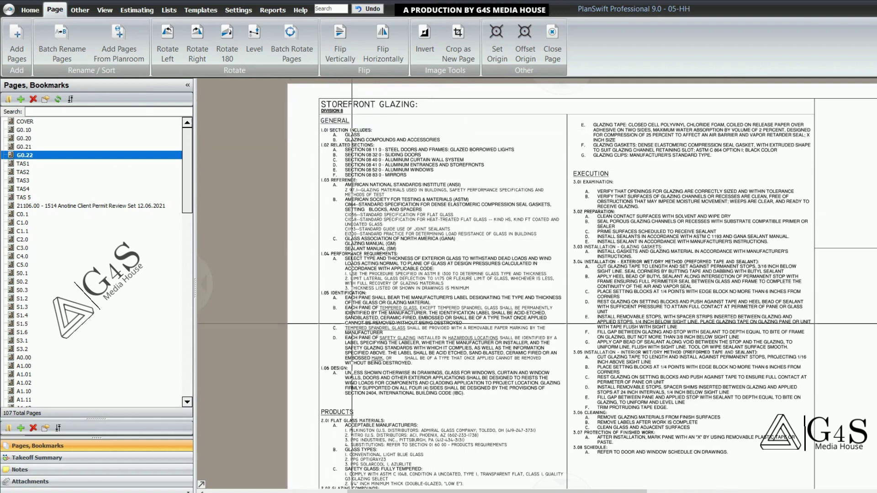
# Step: Examine the Products part of the Storefront Glazing specification, including glass materials, glazing compounds and accessories
pyautogui.moveTo(346, 426); pyautogui.dragTo(324, 304)
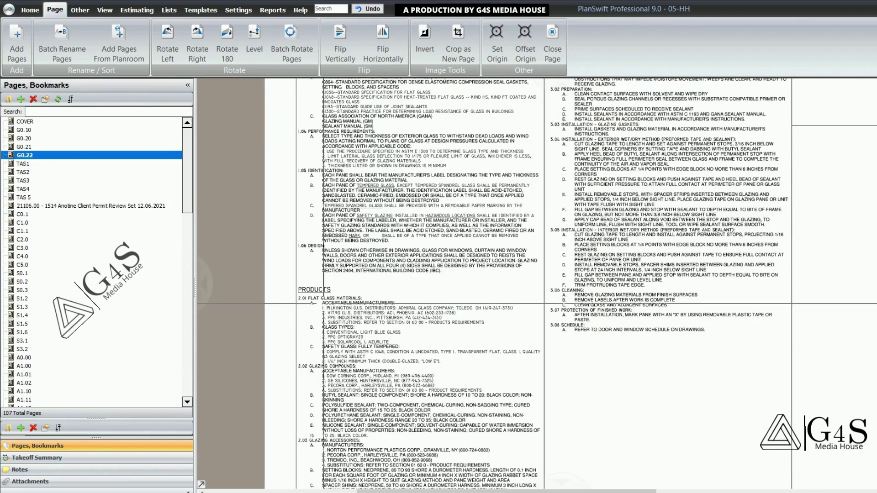
pyautogui.scroll(-2, 324, 303)
pyautogui.scroll(2, 311, 298)
pyautogui.scroll(-2, 311, 304)
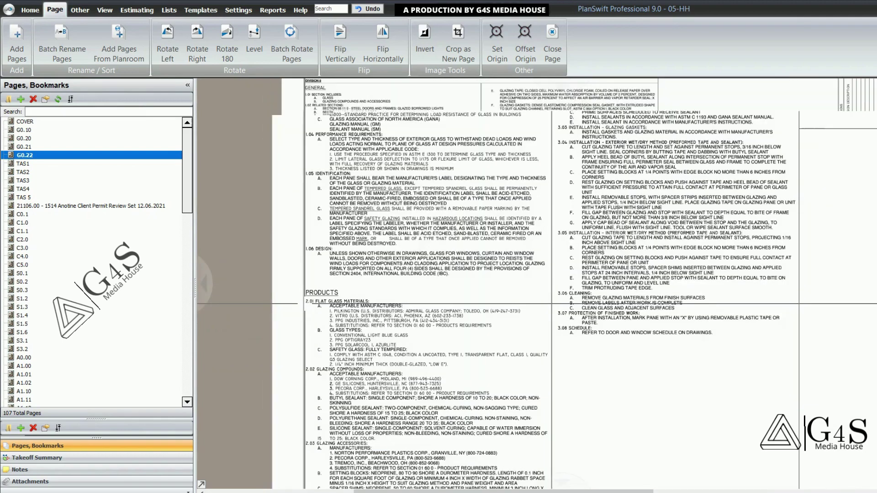
pyautogui.moveTo(398, 335); pyautogui.dragTo(353, 369)
pyautogui.scroll(-1, 357, 360)
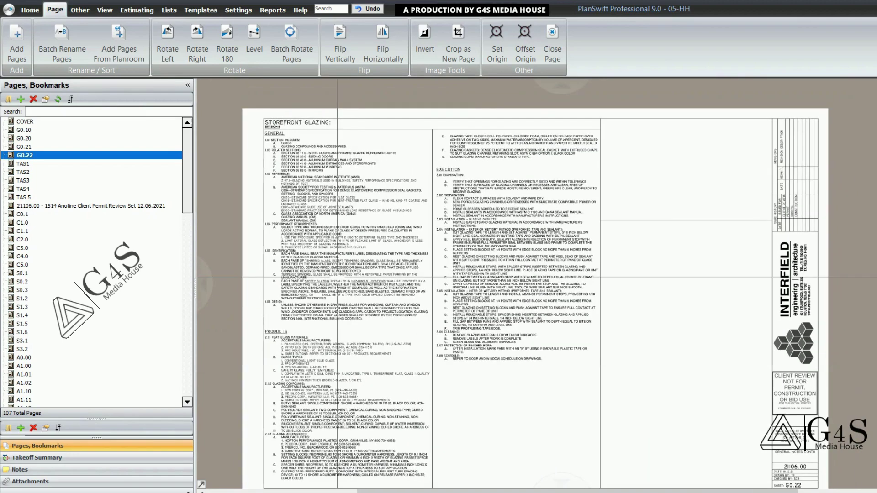
# Step: Look over the full G0.22 sheet, covering the General, Products and Execution parts of Storefront Glazing
pyautogui.moveTo(293, 163); pyautogui.dragTo(496, 365)
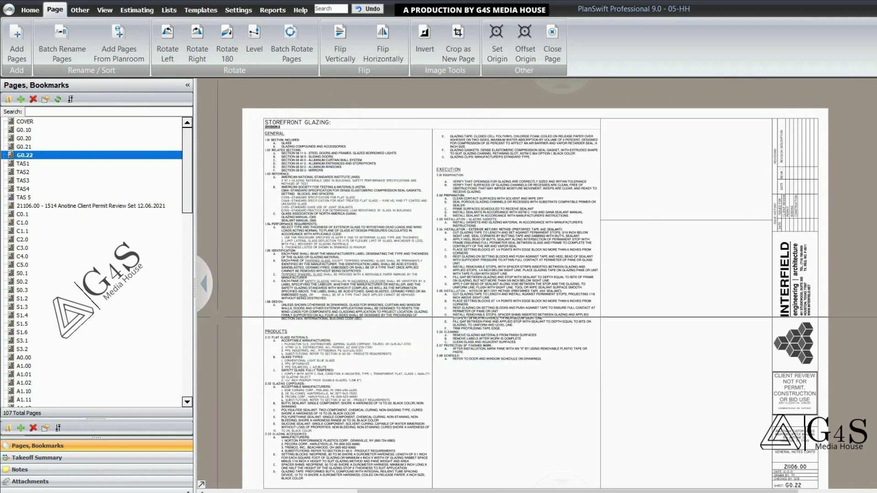
pyautogui.moveTo(524, 401); pyautogui.dragTo(523, 362)
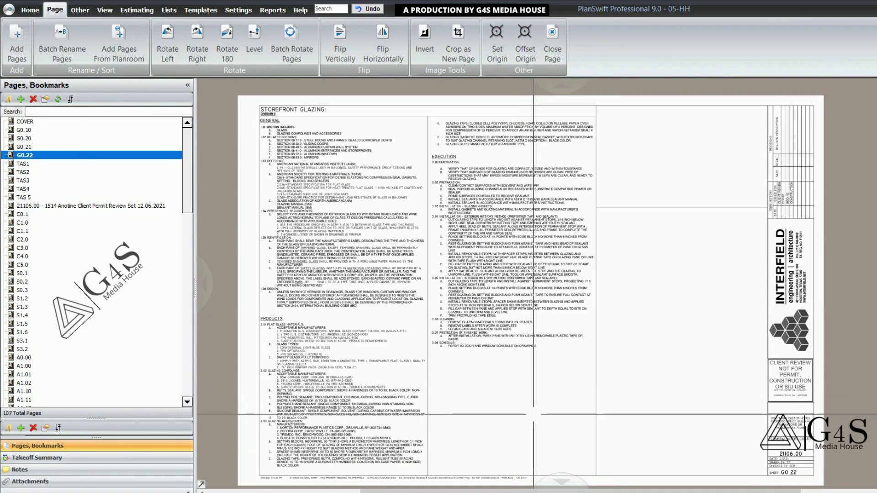
pyautogui.moveTo(526, 440); pyautogui.dragTo(524, 414)
pyautogui.moveTo(581, 232); pyautogui.dragTo(583, 269)
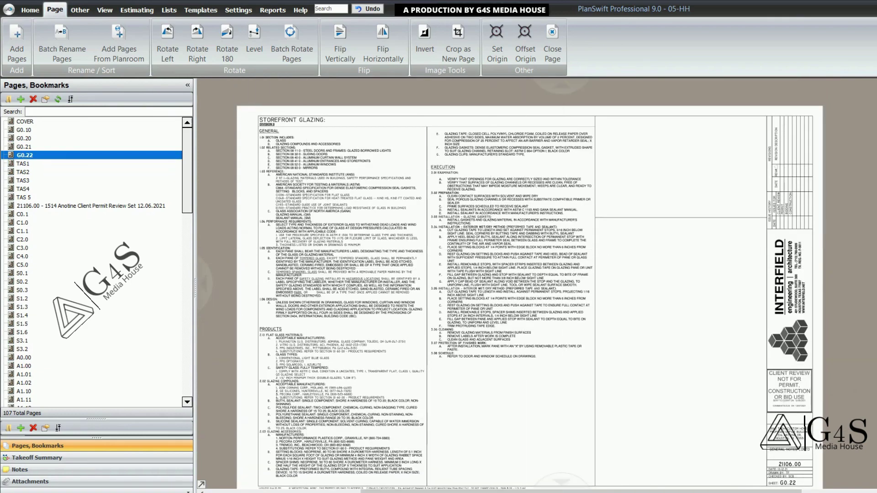
pyautogui.moveTo(500, 356); pyautogui.dragTo(518, 322)
pyautogui.moveTo(542, 285); pyautogui.dragTo(529, 318)
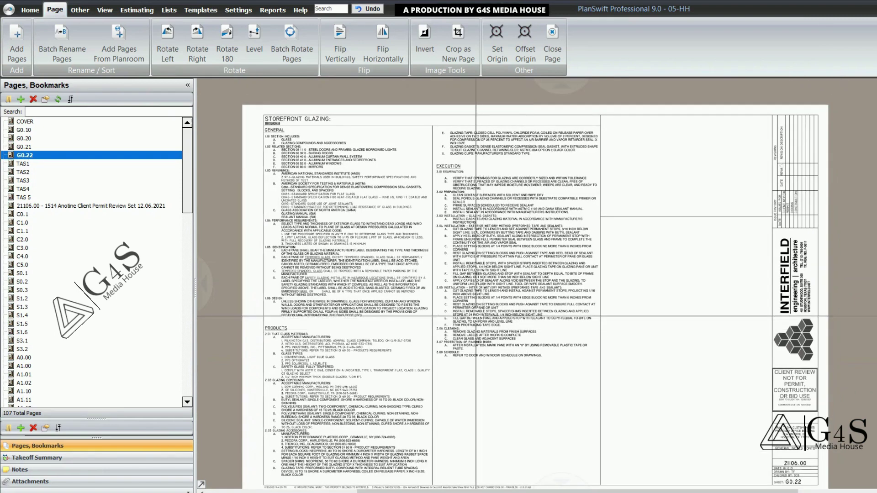
pyautogui.moveTo(484, 408); pyautogui.dragTo(483, 395)
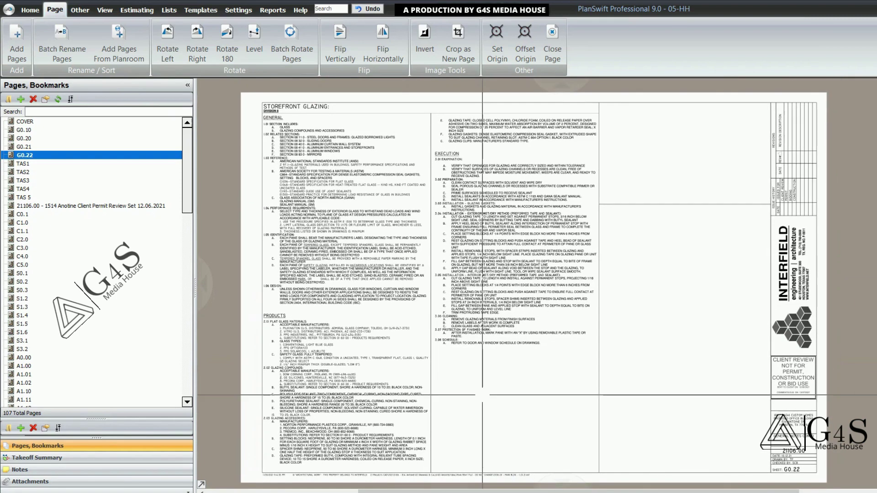